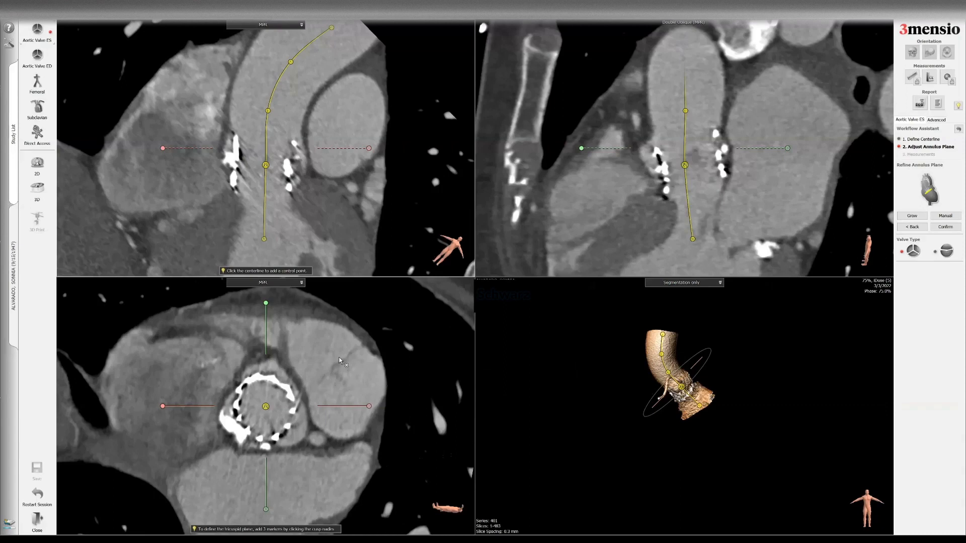
# Step: Delete the uppermost centerline control points in the ascending aorta, above the stent frame
pyautogui.press('space')
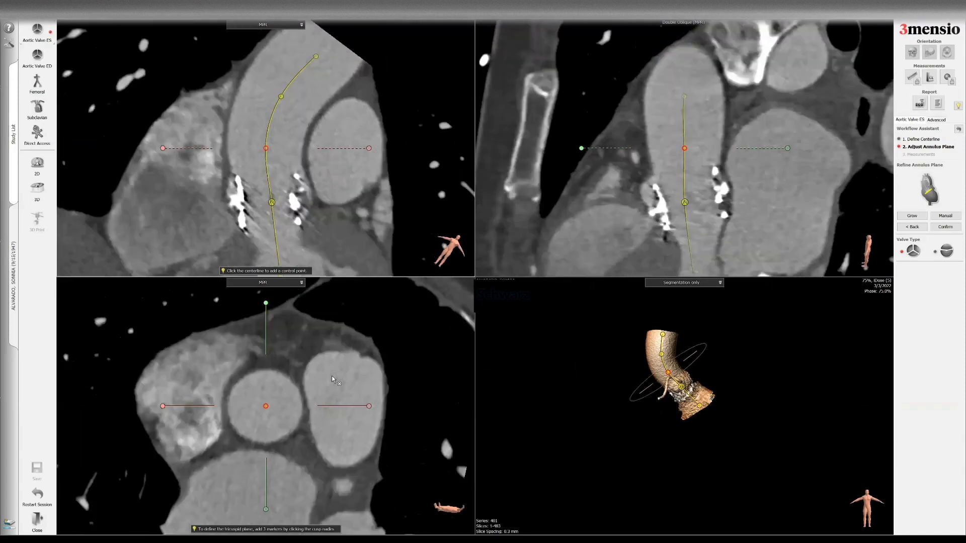
pyautogui.press('space')
pyautogui.press('space')
pyautogui.rightClick(266, 405)
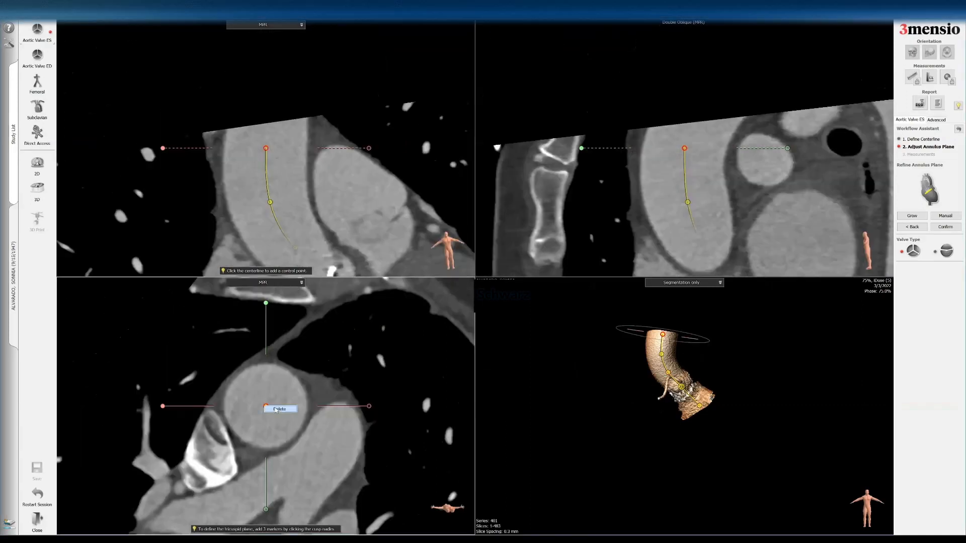
pyautogui.click(275, 407)
pyautogui.press('space')
pyautogui.press('space')
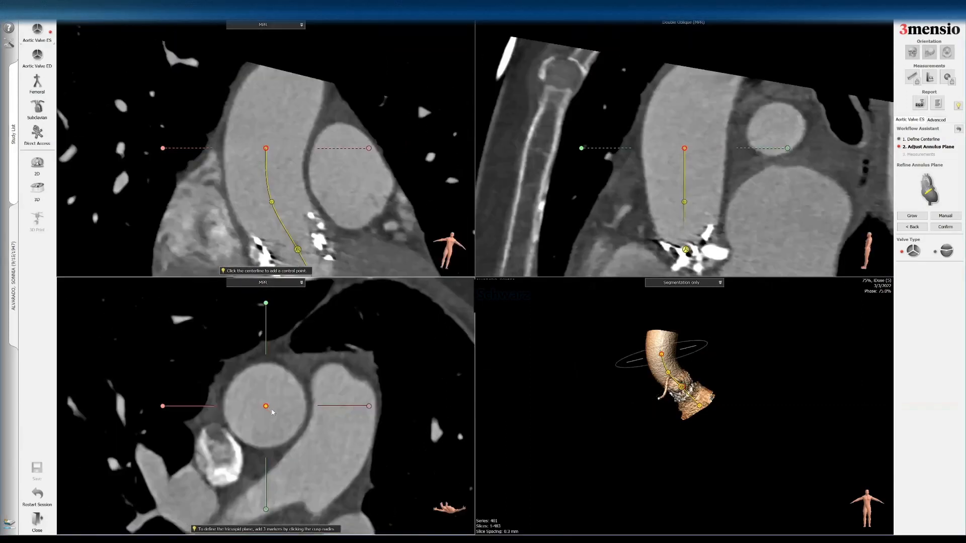
pyautogui.press('space')
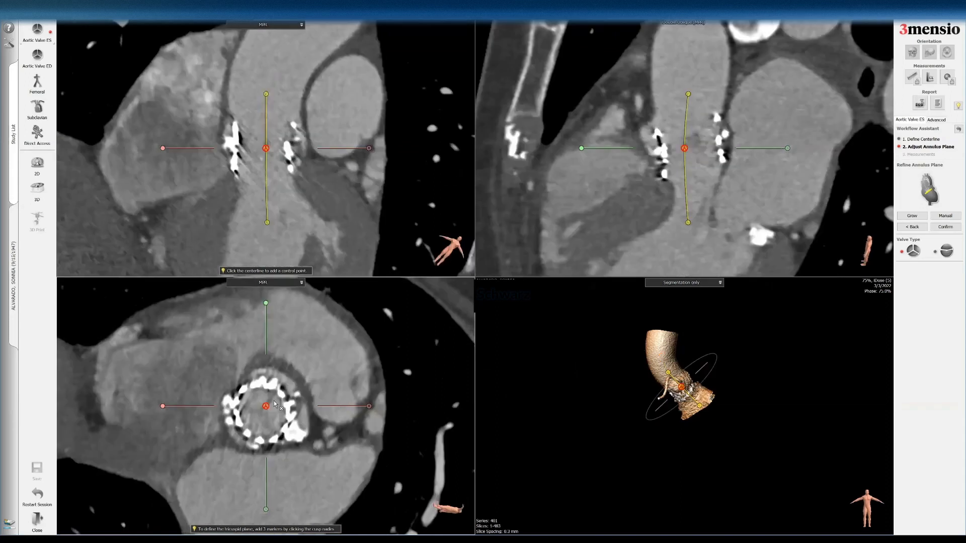
# Step: Move the annulus center down to the stent frame's lower end and add a centerline control point inside the frame
pyautogui.moveTo(262, 156); pyautogui.dragTo(263, 161)
pyautogui.press('space')
pyautogui.click(267, 117)
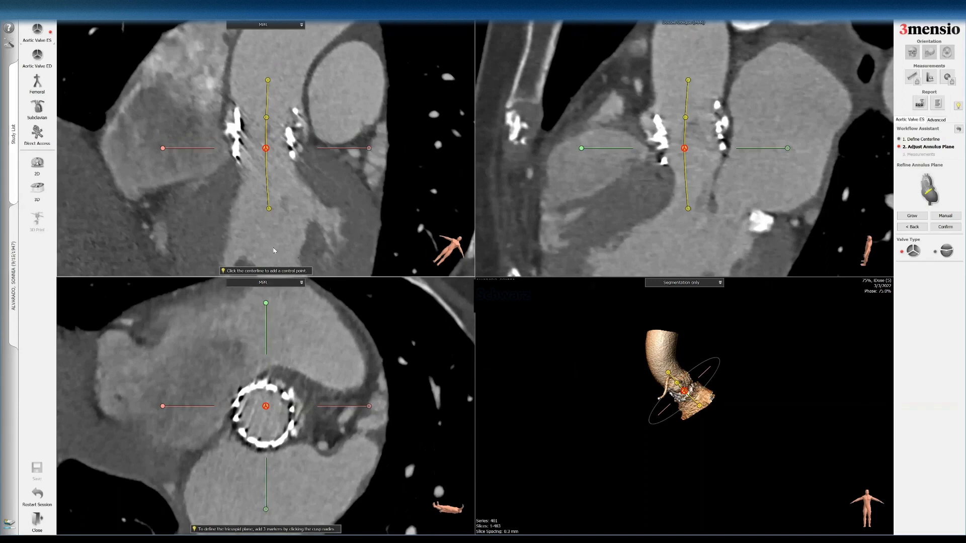
# Step: Delete the centerline control point below the annulus and recenter the annulus point within the stent ring
pyautogui.rightClick(269, 207)
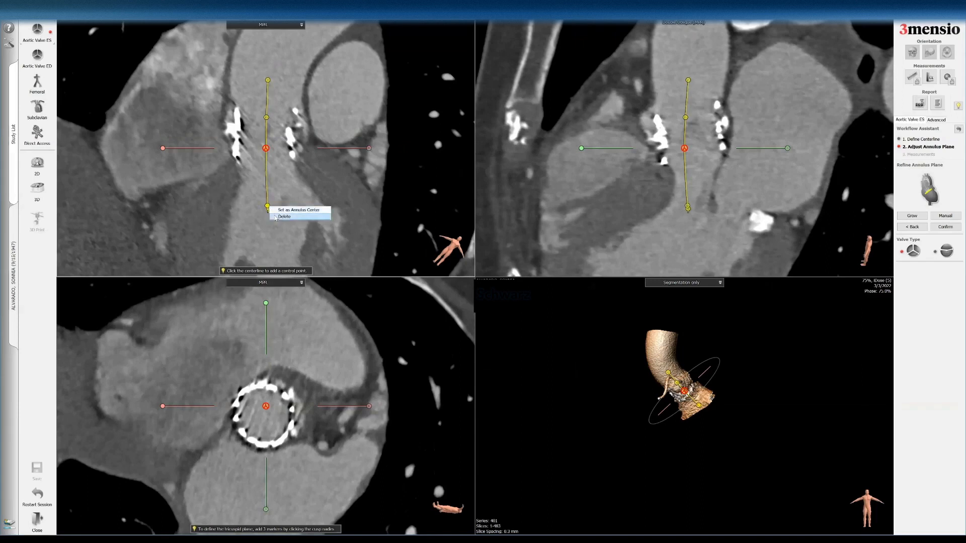
pyautogui.click(284, 216)
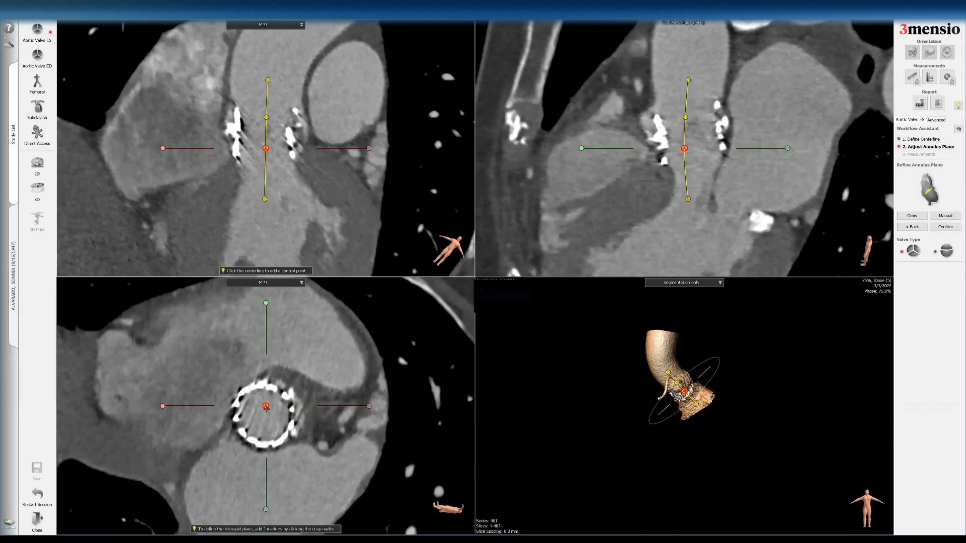
pyautogui.moveTo(266, 407); pyautogui.dragTo(267, 415)
# Step: Darken the image window to bring out the stent struts and align the centerline control points in the double oblique view
pyautogui.moveTo(304, 357); pyautogui.dragTo(310, 352)
pyautogui.moveTo(312, 353)
pyautogui.mouseDown(button='right')
pyautogui.moveTo(378, 417)
pyautogui.moveTo(300, 443)
pyautogui.moveTo(187, 459)
pyautogui.moveTo(357, 428)
pyautogui.mouseUp(button='right')
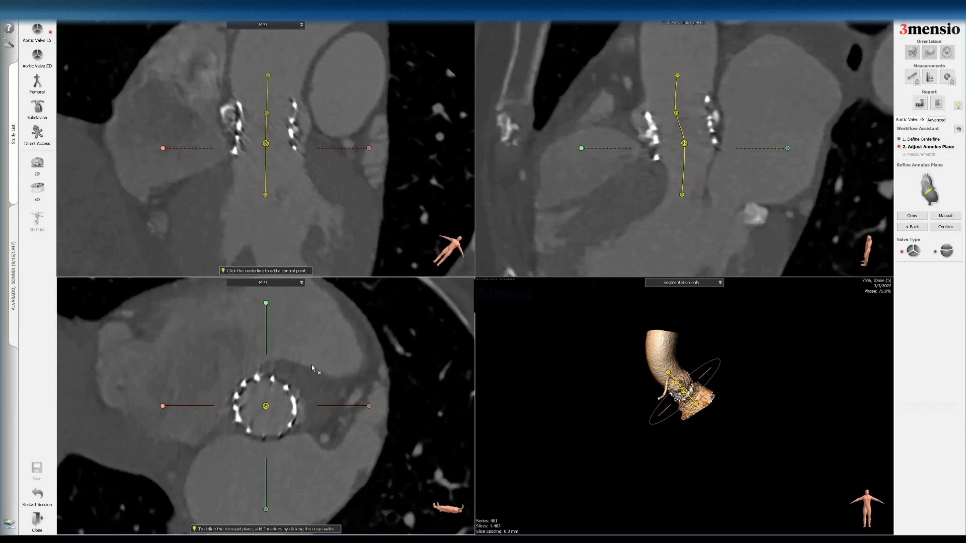
pyautogui.moveTo(682, 194); pyautogui.dragTo(689, 192)
pyautogui.moveTo(683, 115); pyautogui.dragTo(684, 118)
pyautogui.moveTo(685, 75); pyautogui.dragTo(676, 79)
pyautogui.moveTo(684, 117); pyautogui.dragTo(679, 116)
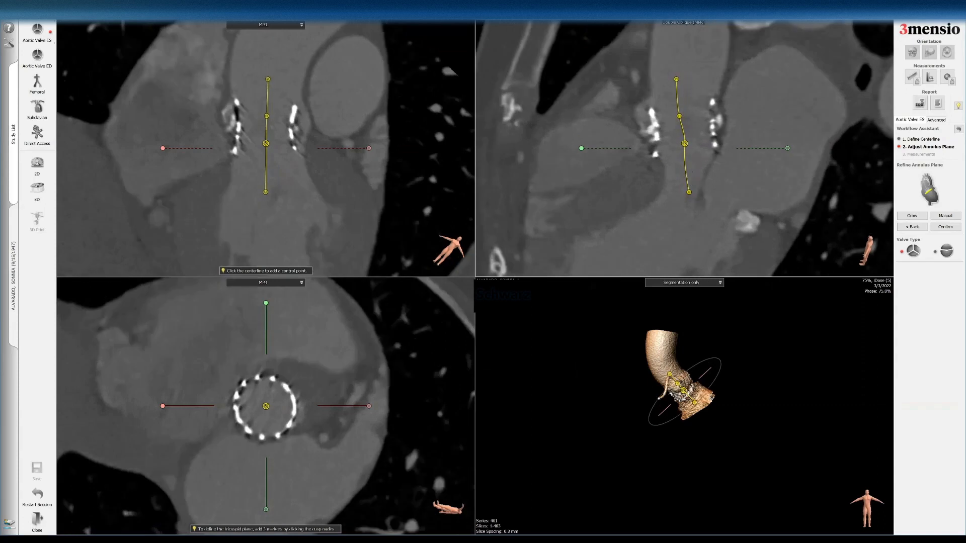
# Step: Center the centerline control point inside the stent ring on the cross-sectional view, checking slices above and below it
pyautogui.scroll(8, 296, 433)
pyautogui.scroll(8, 296, 431)
pyautogui.scroll(-8, 271, 411)
pyautogui.moveTo(265, 407); pyautogui.dragTo(265, 409)
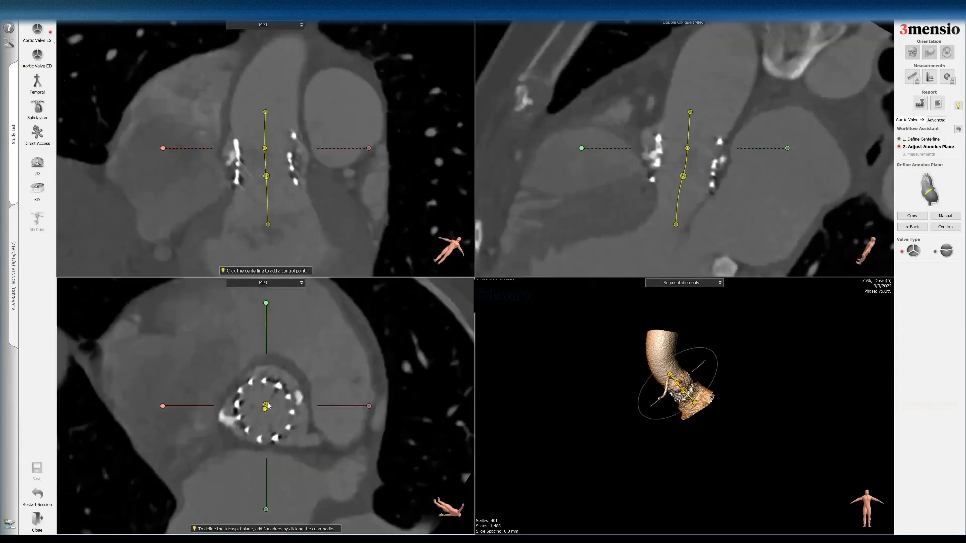
pyautogui.scroll(-4, 304, 345)
pyautogui.scroll(4, 304, 334)
pyautogui.scroll(4, 303, 326)
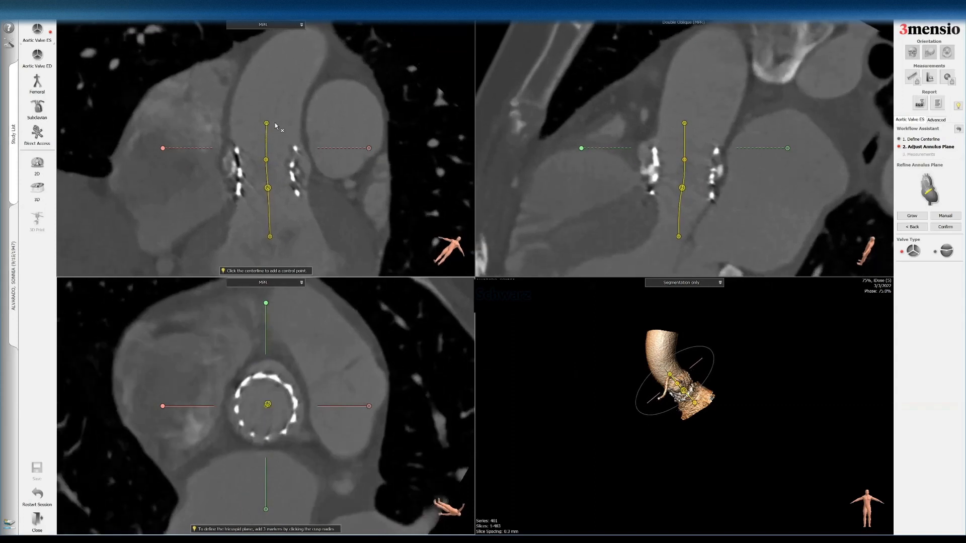
# Step: Align the top control point with the stent axis in both long-axis views so the centerline runs straight through the frame
pyautogui.moveTo(266, 123); pyautogui.dragTo(265, 125)
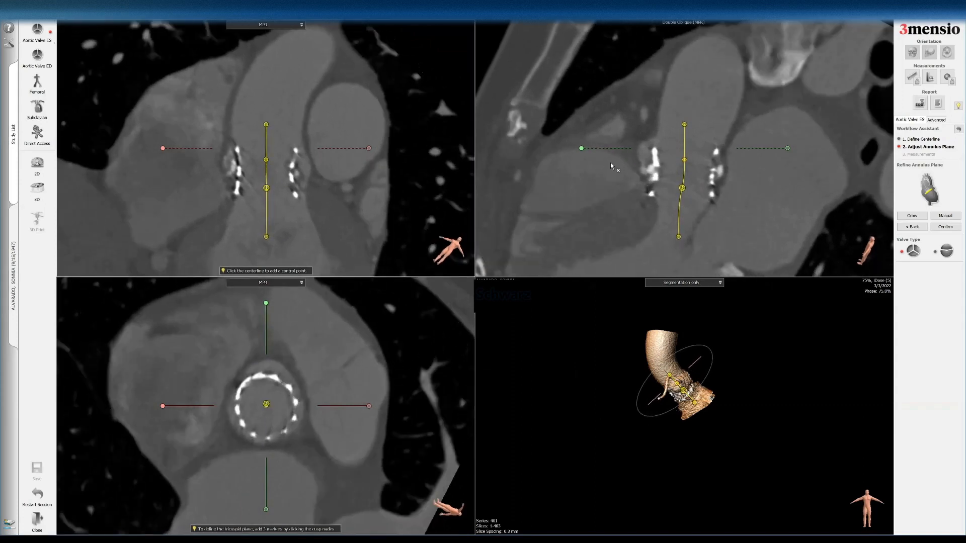
pyautogui.moveTo(684, 124); pyautogui.dragTo(684, 126)
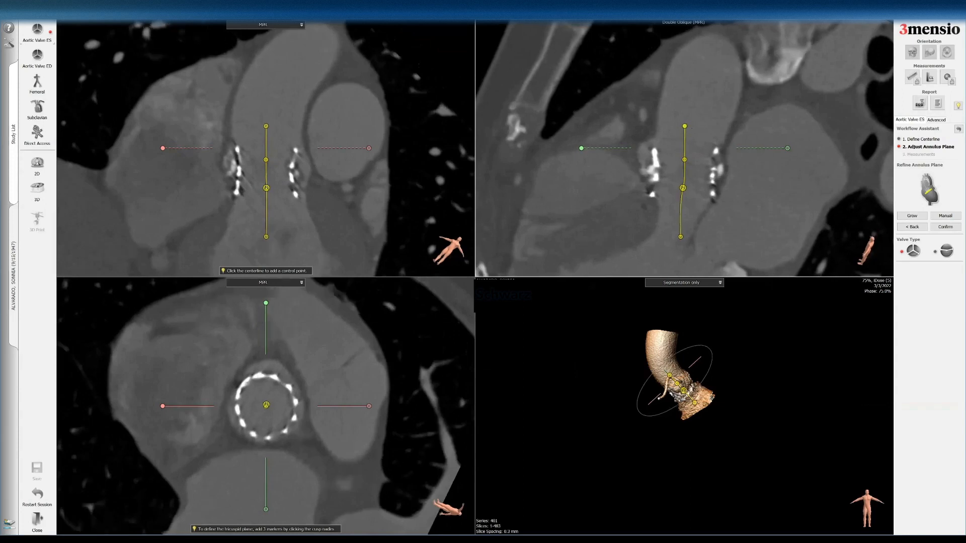
pyautogui.moveTo(324, 383); pyautogui.dragTo(324, 376)
pyautogui.moveTo(325, 379); pyautogui.dragTo(325, 381)
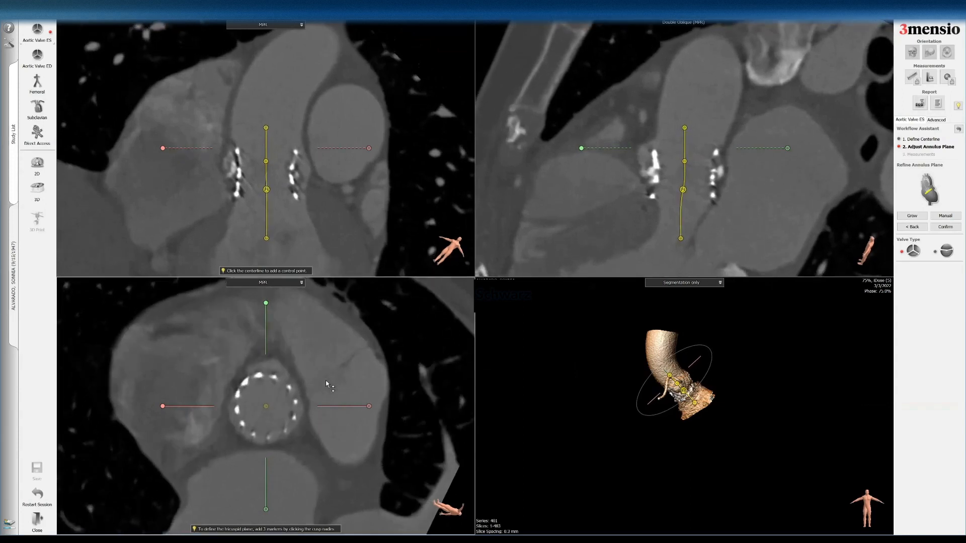
pyautogui.moveTo(268, 125); pyautogui.dragTo(266, 125)
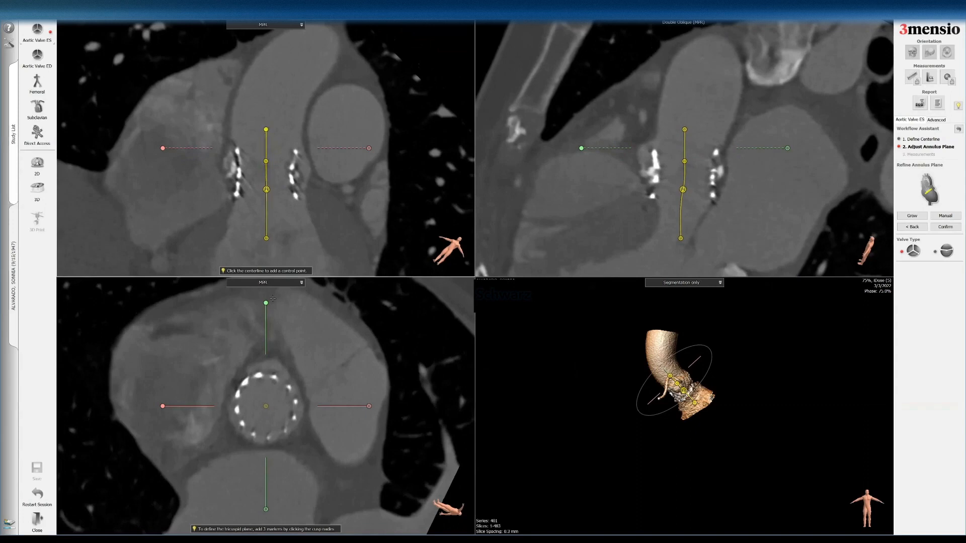
pyautogui.moveTo(303, 375); pyautogui.dragTo(304, 379)
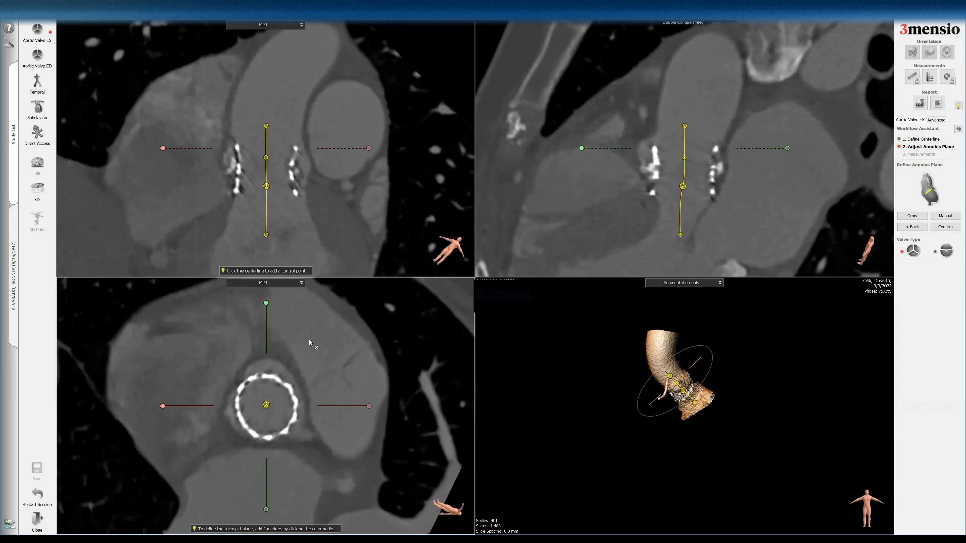
# Step: Rotate the cross-section axes to a strut and place the red annulus marker at the stent frame's lower end
pyautogui.moveTo(312, 343); pyautogui.dragTo(310, 402)
pyautogui.moveTo(370, 410); pyautogui.dragTo(352, 455)
pyautogui.moveTo(318, 400); pyautogui.dragTo(315, 361)
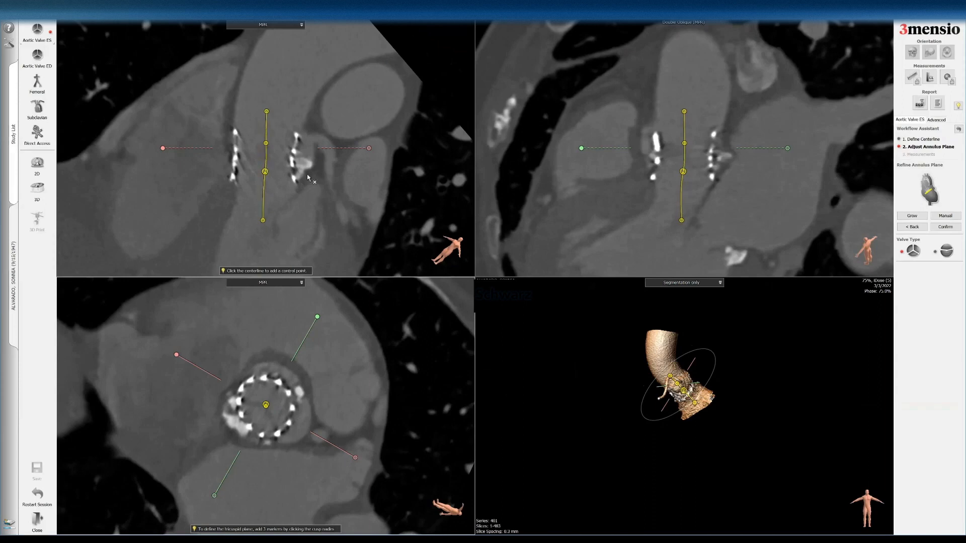
pyautogui.click(293, 180)
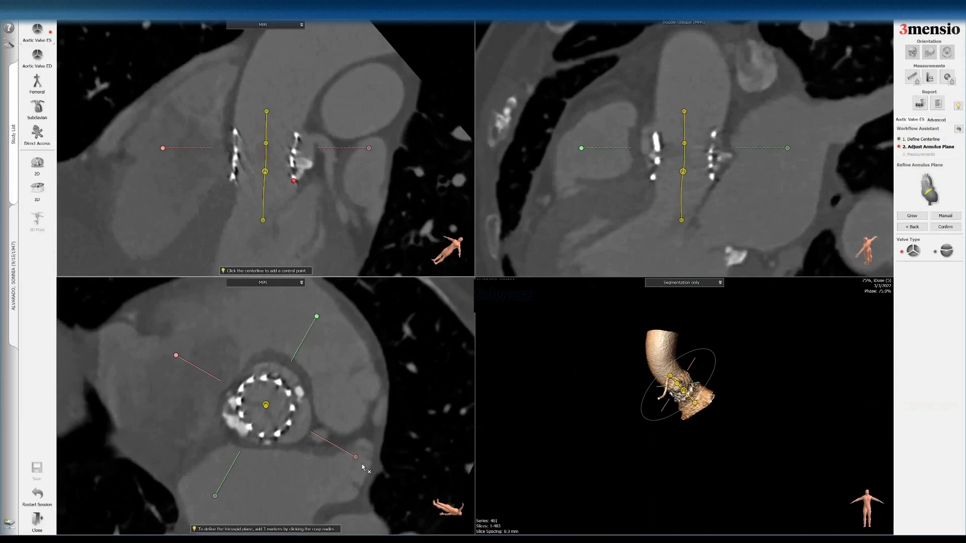
# Step: Rotate the axes around the stent ring and place the green and yellow annulus markers at the frame's lower strut ends
pyautogui.moveTo(355, 457)
pyautogui.mouseDown()
pyautogui.moveTo(365, 406)
pyautogui.moveTo(338, 344)
pyautogui.moveTo(286, 320)
pyautogui.mouseUp()
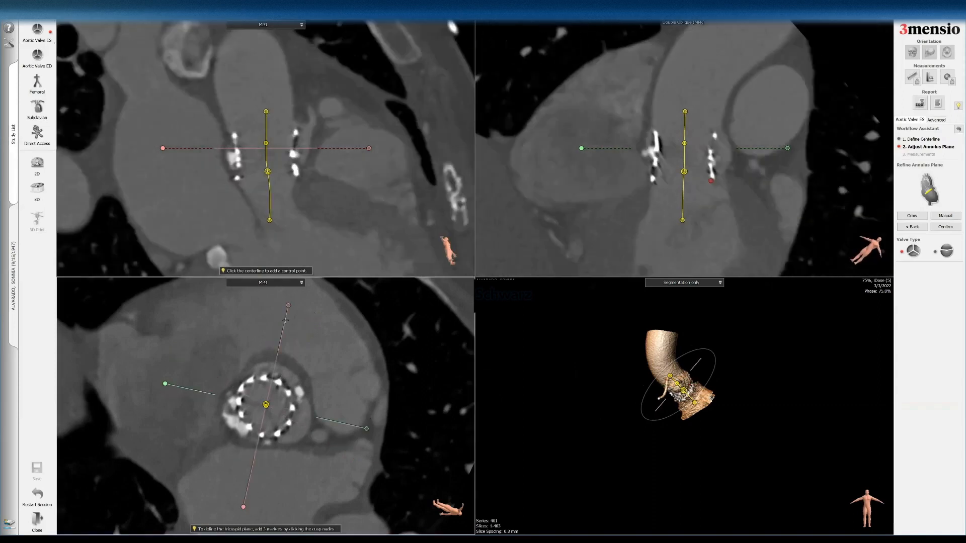
pyautogui.click(297, 174)
pyautogui.moveTo(280, 320)
pyautogui.mouseDown()
pyautogui.moveTo(237, 354)
pyautogui.moveTo(200, 424)
pyautogui.mouseUp()
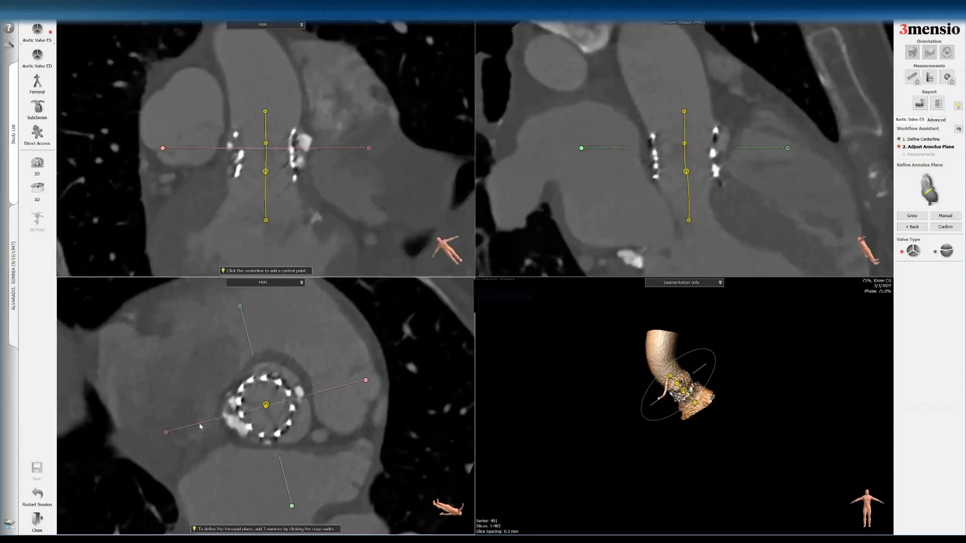
pyautogui.click(294, 176)
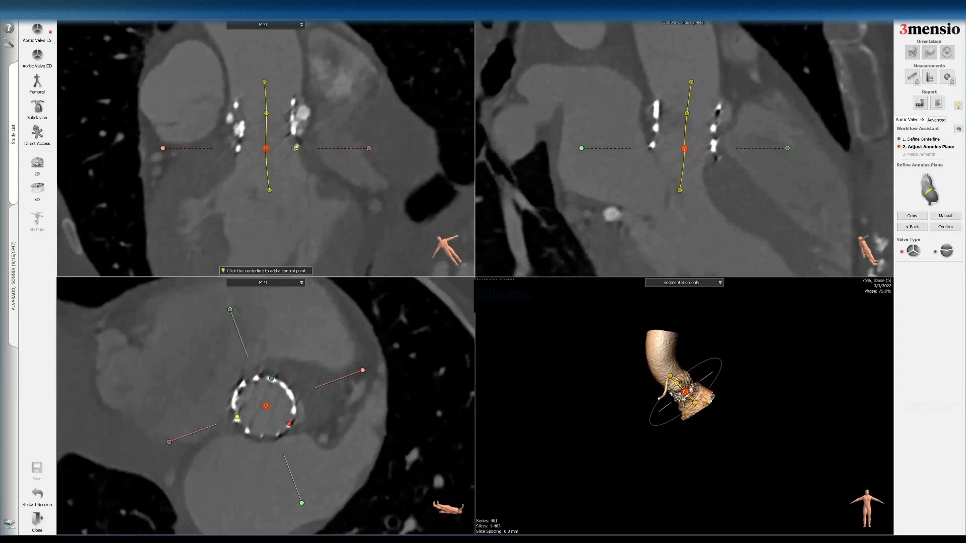
# Step: Fine-tune the yellow, green and red markers in turn so each sits on the stent frame's lowest strut tips
pyautogui.moveTo(296, 148); pyautogui.dragTo(297, 149)
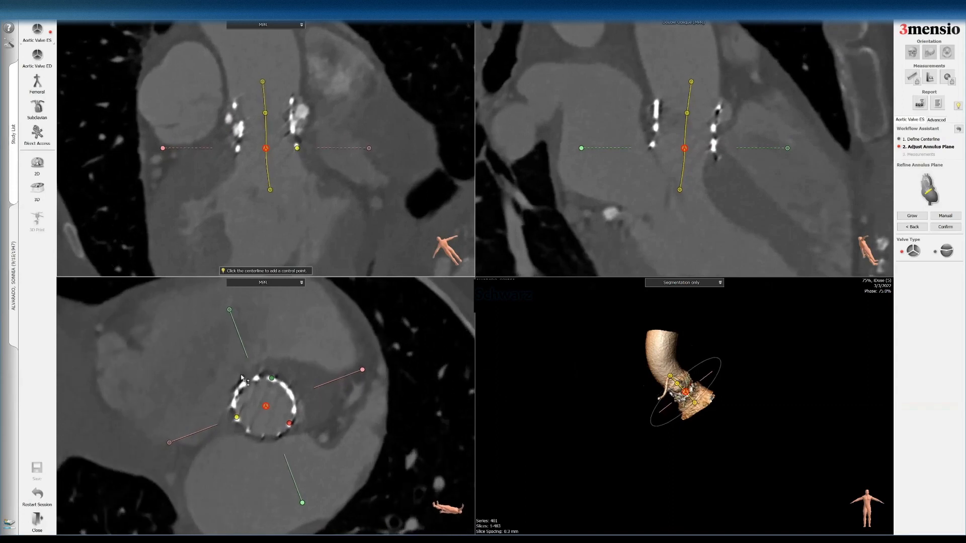
pyautogui.click(272, 379)
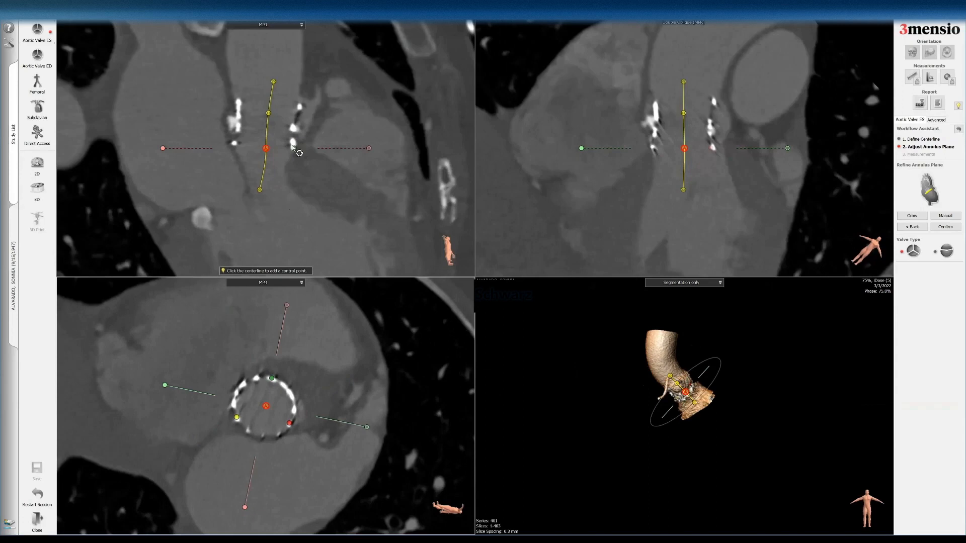
pyautogui.moveTo(295, 148); pyautogui.dragTo(294, 147)
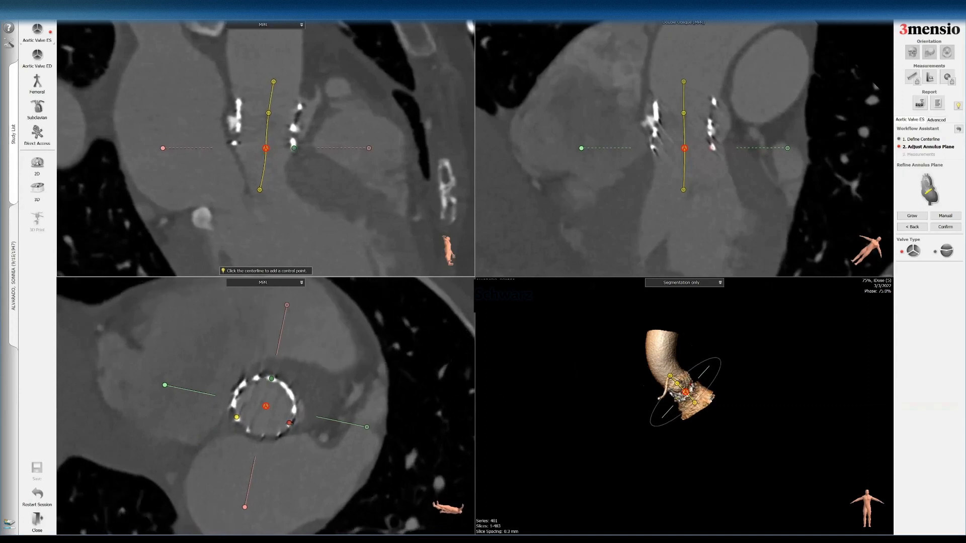
pyautogui.click(289, 423)
pyautogui.moveTo(294, 147); pyautogui.dragTo(295, 148)
# Step: Shift the control point below the annulus in the double oblique view and check the alignment through the stent slices
pyautogui.moveTo(690, 190); pyautogui.dragTo(687, 191)
pyautogui.scroll(1, 285, 409)
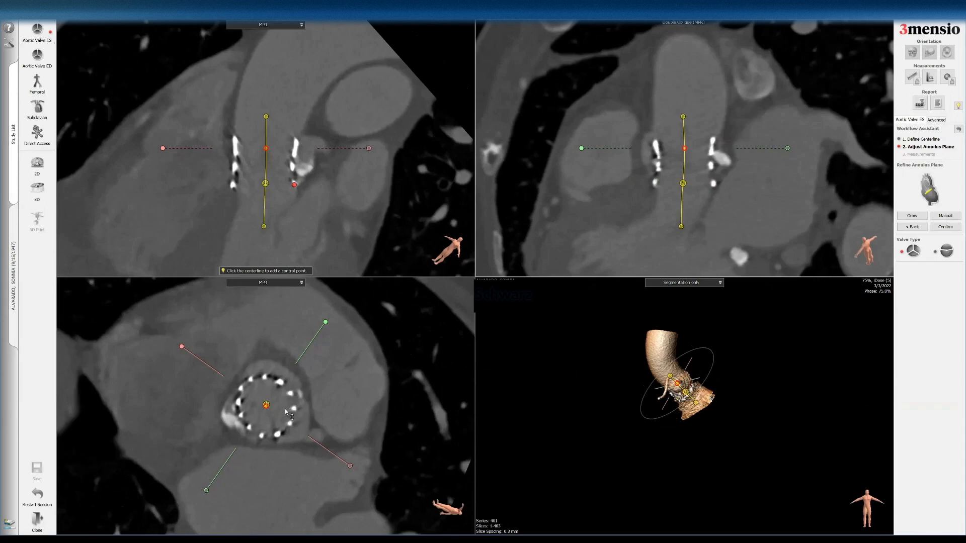
pyautogui.scroll(-1, 286, 397)
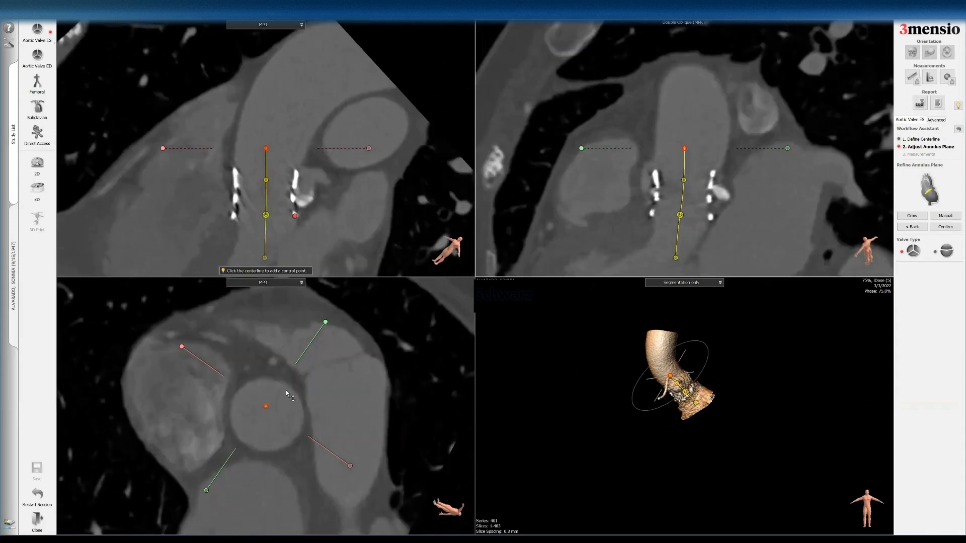
pyautogui.scroll(1, 287, 391)
pyautogui.moveTo(289, 393)
pyautogui.mouseDown()
pyautogui.moveTo(290, 380)
pyautogui.moveTo(290, 409)
pyautogui.moveTo(288, 368)
pyautogui.moveTo(290, 389)
pyautogui.moveTo(294, 377)
pyautogui.mouseUp()
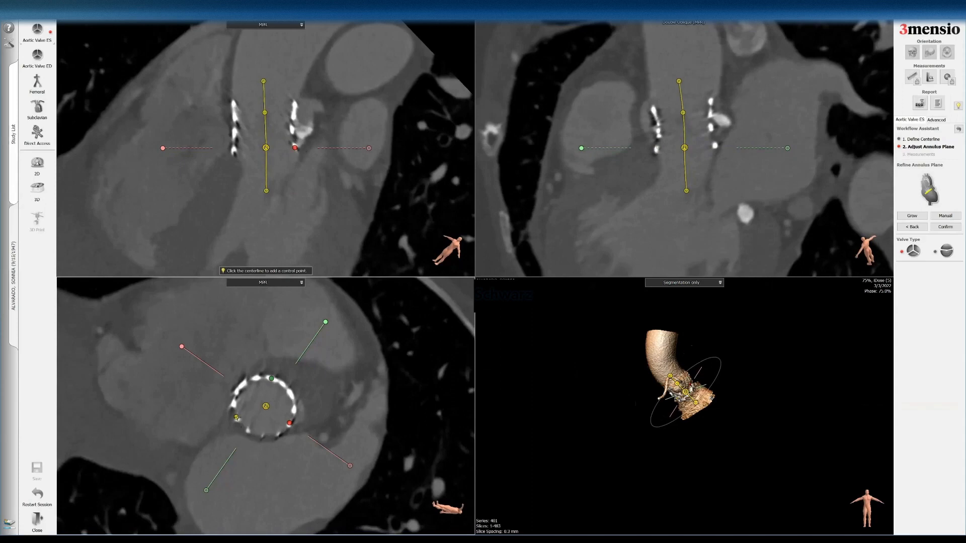
# Step: Recheck the yellow marker and lower the green marker slightly to the bottom edge of the stent frame
pyautogui.click(237, 417)
pyautogui.click(271, 377)
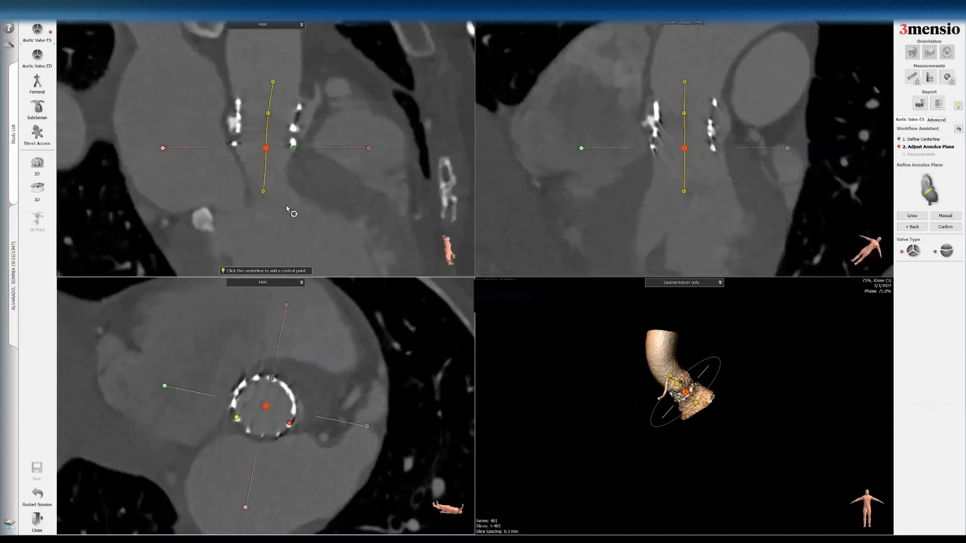
pyautogui.moveTo(294, 148); pyautogui.dragTo(294, 151)
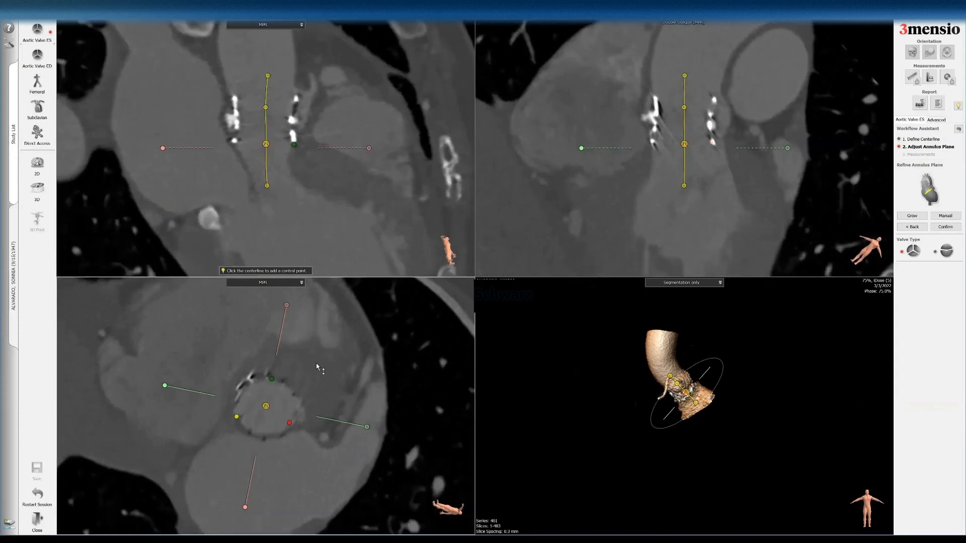
# Step: Realign the top centerline control point with the stent axis and confirm the annulus plane
pyautogui.moveTo(315, 359); pyautogui.dragTo(303, 333)
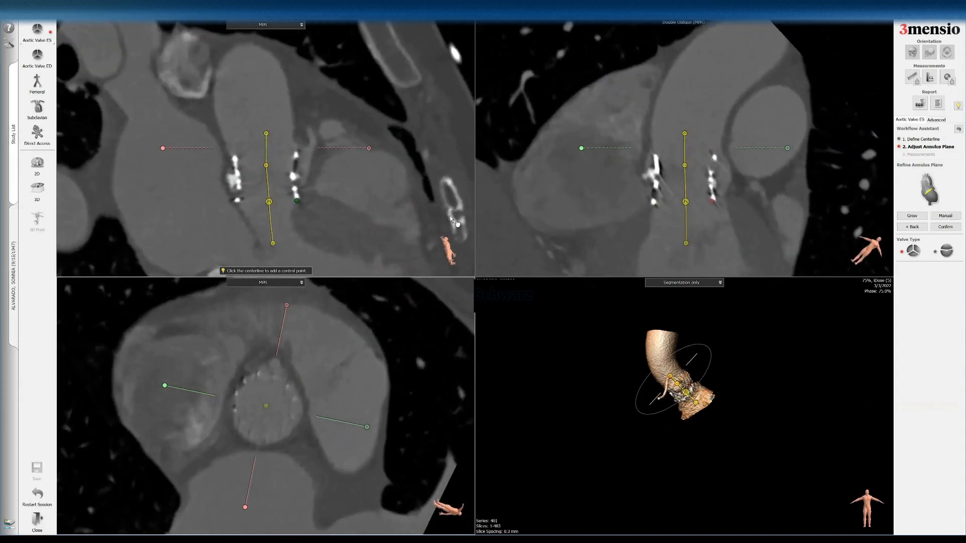
pyautogui.moveTo(266, 134); pyautogui.dragTo(263, 134)
pyautogui.moveTo(337, 369); pyautogui.dragTo(332, 364)
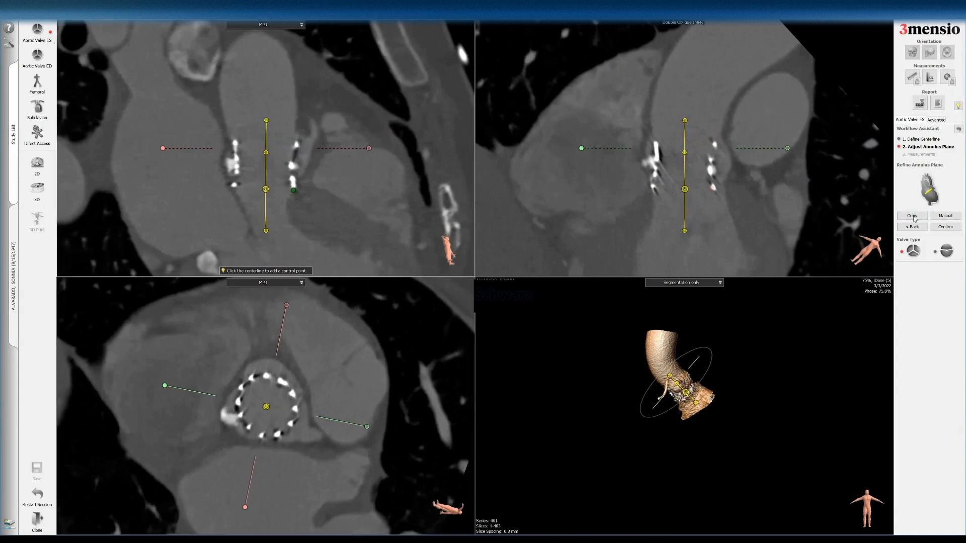
pyautogui.click(946, 228)
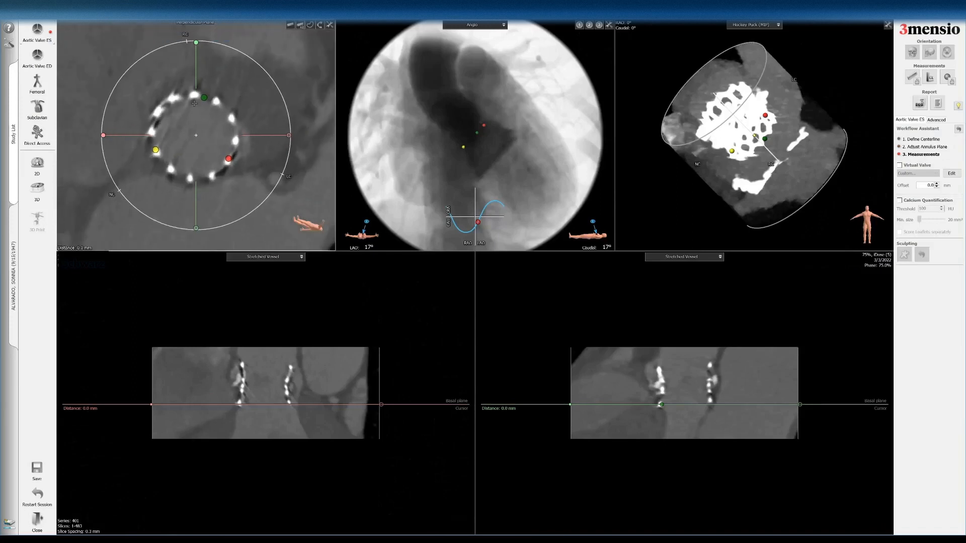
# Step: Trace a closed polygon measurement around the stent ring through its struts in the annulus plane view
pyautogui.click(218, 102)
pyautogui.click(194, 94)
pyautogui.click(168, 98)
pyautogui.click(152, 125)
pyautogui.click(157, 154)
pyautogui.click(177, 175)
pyautogui.click(203, 177)
pyautogui.click(226, 168)
pyautogui.click(237, 144)
pyautogui.doubleClick(232, 118)
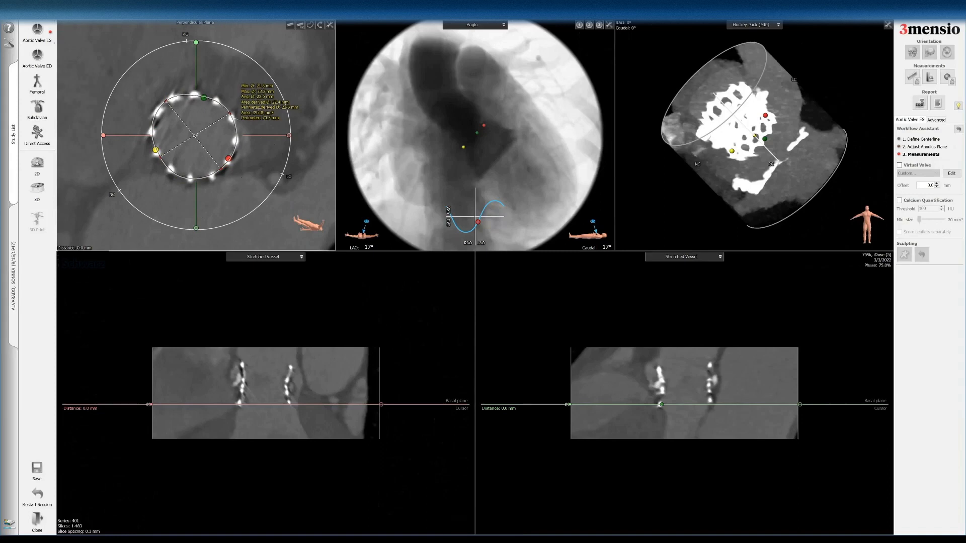
# Step: Move the measurement label clear of the stent ring and fine-tune the contour points onto the struts
pyautogui.moveTo(262, 91); pyautogui.dragTo(266, 71)
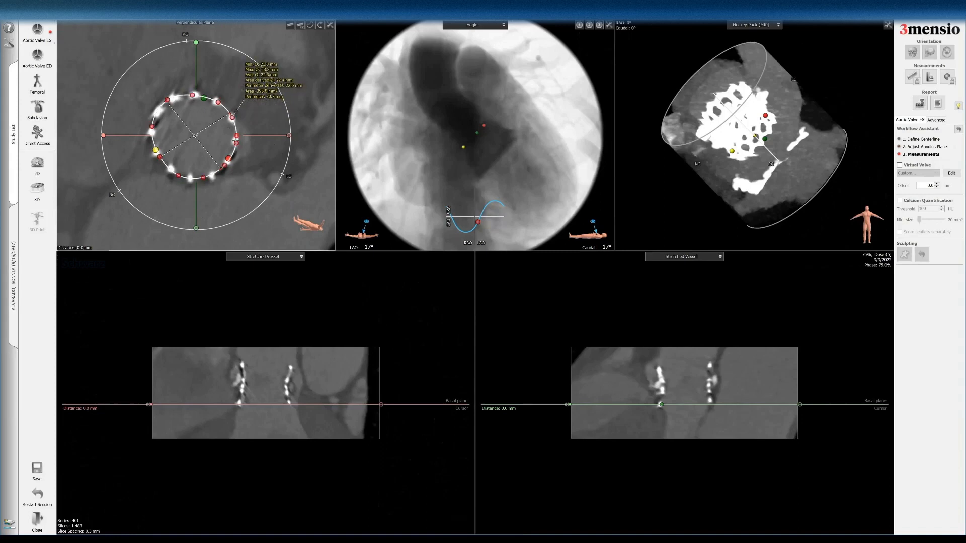
pyautogui.moveTo(236, 143); pyautogui.dragTo(234, 144)
pyautogui.moveTo(196, 96); pyautogui.dragTo(197, 96)
pyautogui.moveTo(178, 175); pyautogui.dragTo(180, 175)
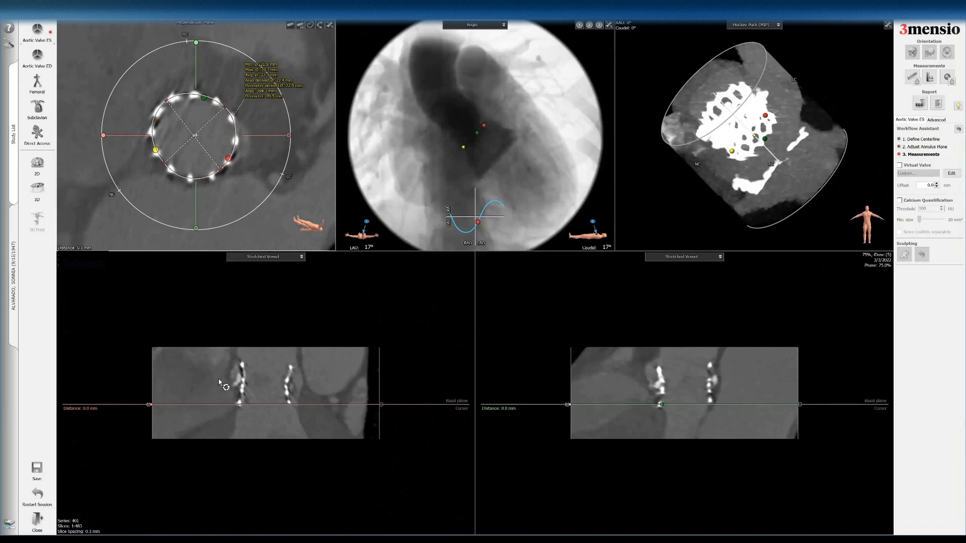
# Step: Add a screenshot of the annulus plane measurement to the report, titled "23S3 Inflow", with measurement values in a table below it
pyautogui.rightClick(296, 55)
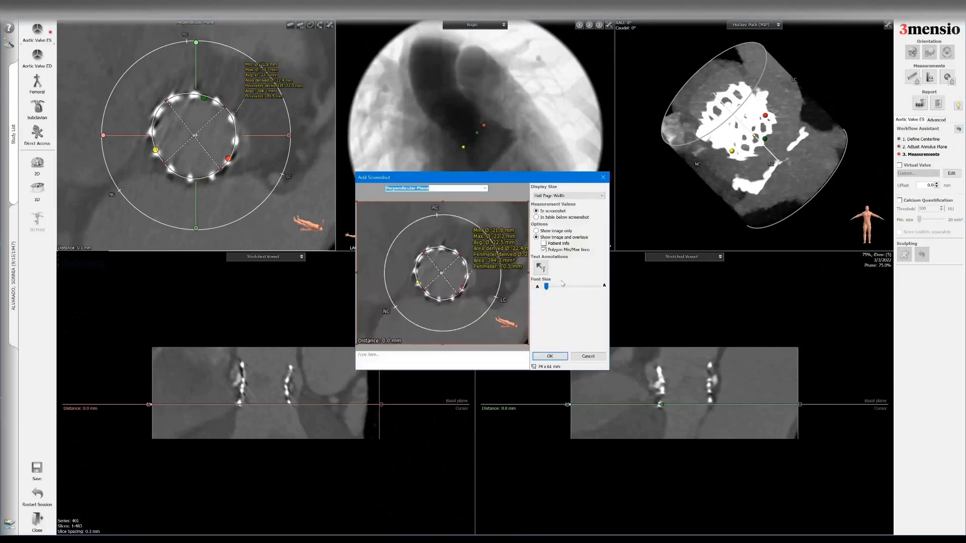
pyautogui.click(557, 217)
pyautogui.click(433, 188)
pyautogui.write('23S3 Inflow')
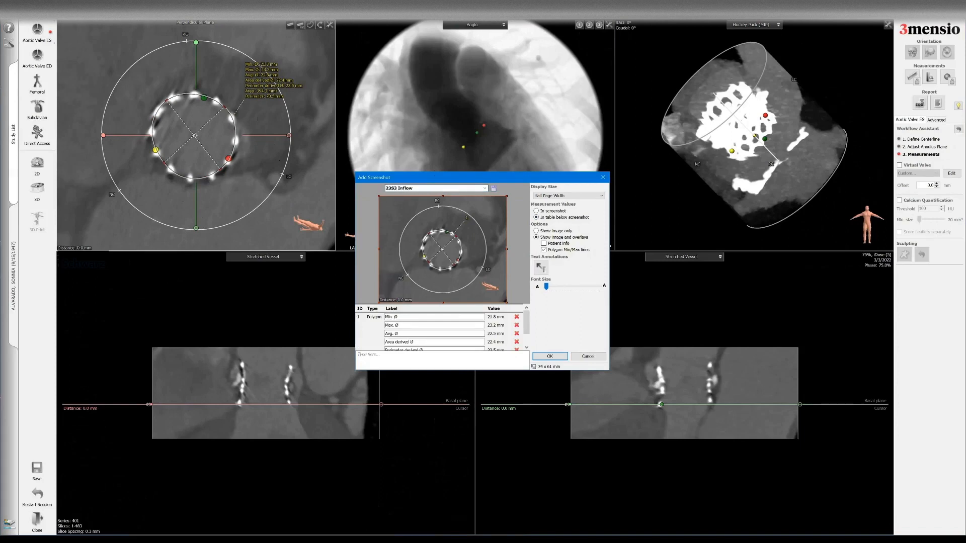
pyautogui.press('Return')
# Step: Narrow both stretched vessel views around the stent frame, enlarge them and rotate the cut planes around the centerline
pyautogui.moveTo(159, 364); pyautogui.dragTo(200, 367)
pyautogui.moveTo(586, 370); pyautogui.dragTo(613, 371)
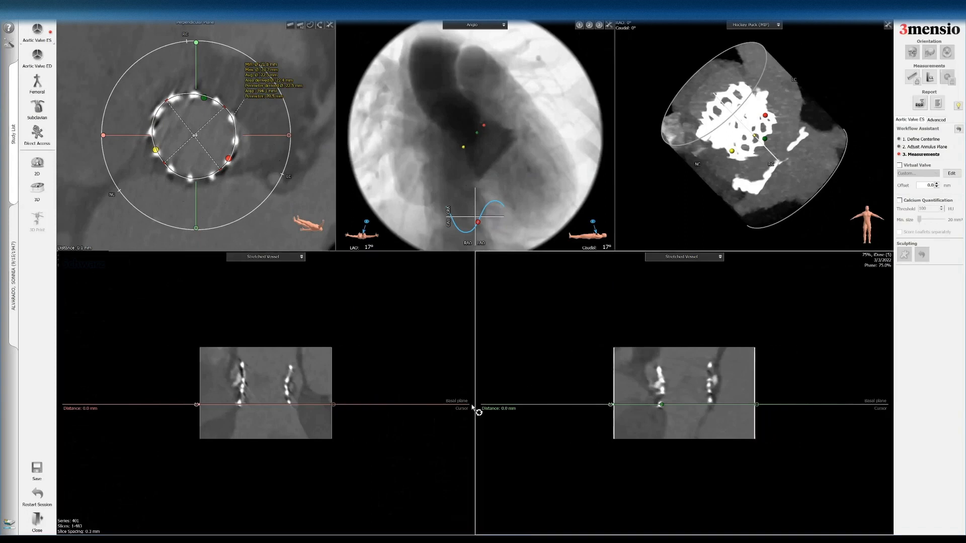
pyautogui.moveTo(383, 413); pyautogui.dragTo(381, 391)
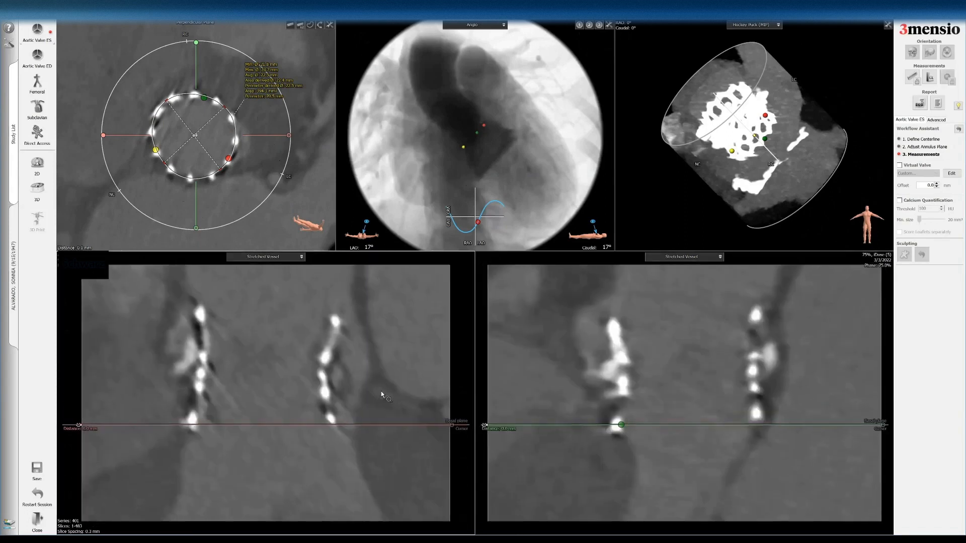
pyautogui.moveTo(286, 130); pyautogui.dragTo(283, 198)
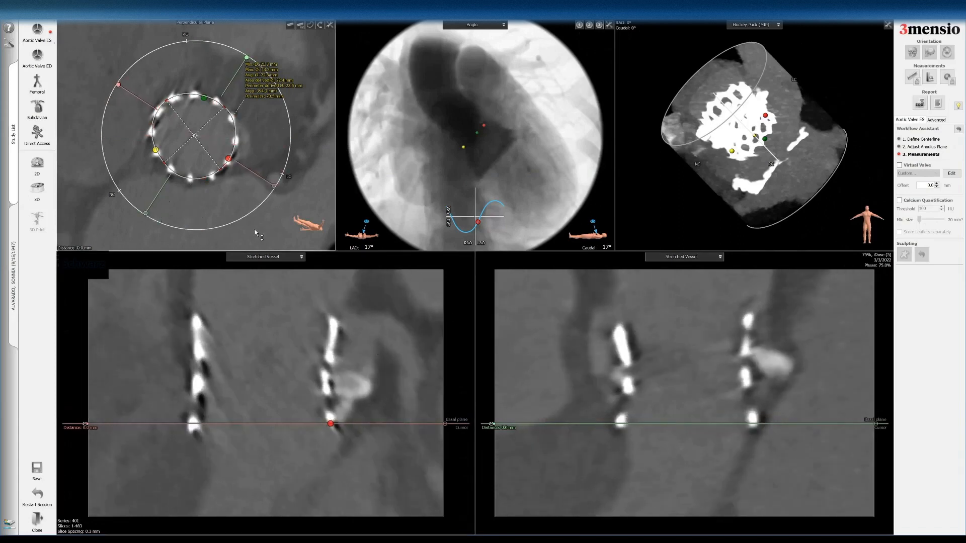
# Step: Raise the cursor plane to the upper edge of the stent frame and measure the frame height there from the basal plane
pyautogui.moveTo(226, 423); pyautogui.dragTo(224, 316)
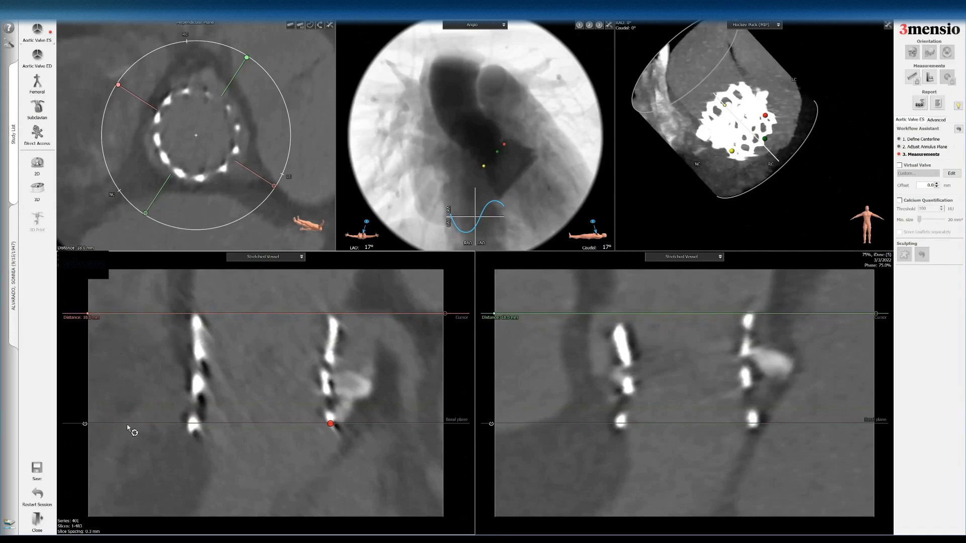
pyautogui.rightClick(242, 318)
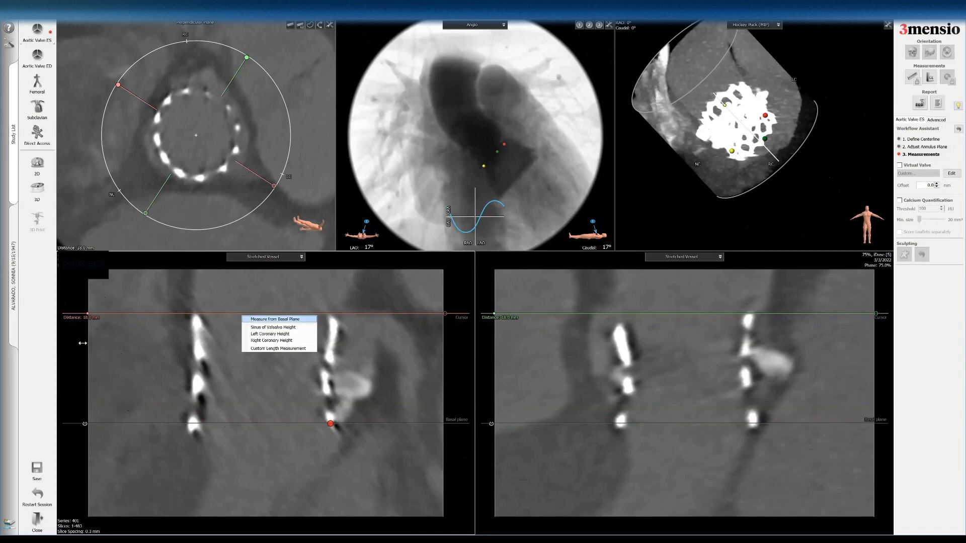
pyautogui.click(275, 319)
pyautogui.moveTo(82, 343); pyautogui.dragTo(196, 342)
# Step: Trace a closed polygon measurement around the outflow stent ring, fine-tune its points and move the label clear of the ring
pyautogui.click(310, 29)
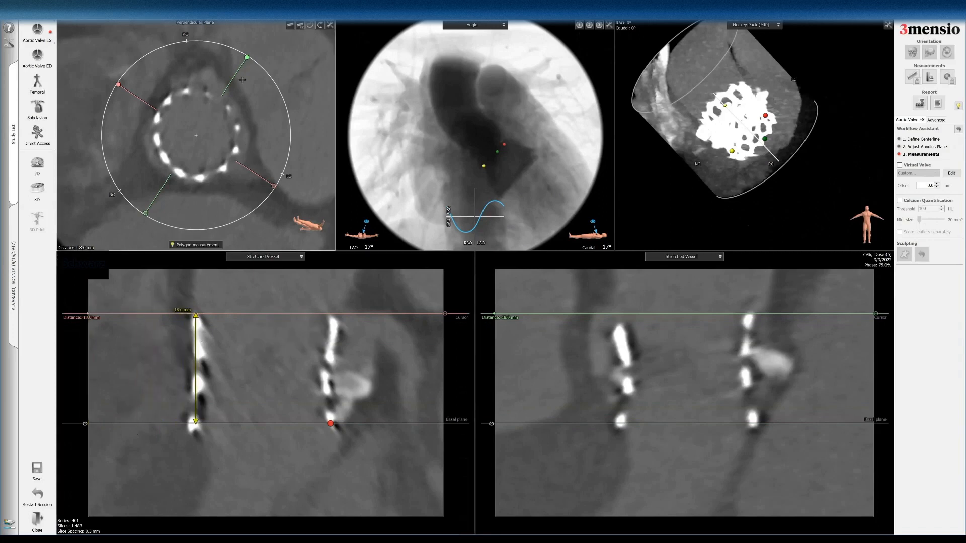
pyautogui.click(188, 92)
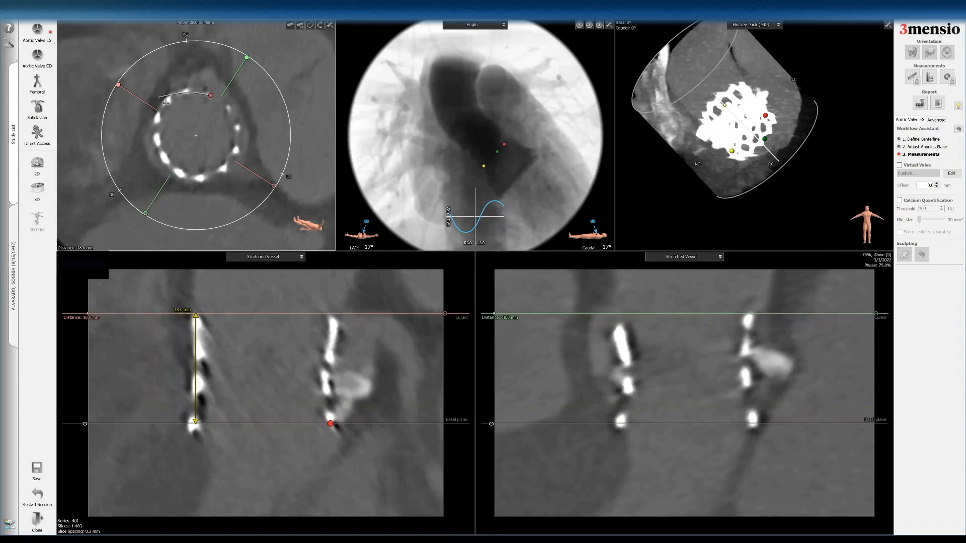
pyautogui.click(158, 127)
pyautogui.click(202, 180)
pyautogui.doubleClick(230, 110)
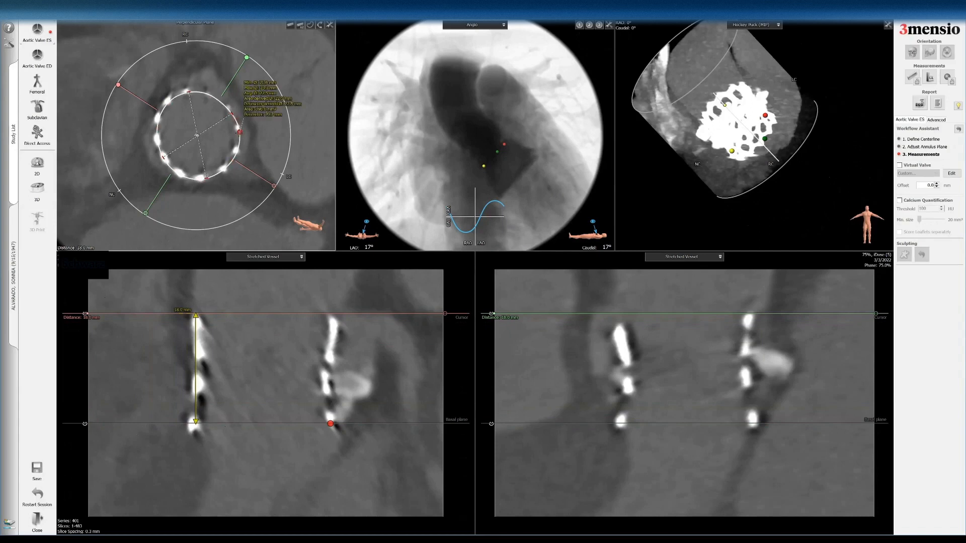
pyautogui.moveTo(238, 132); pyautogui.dragTo(239, 131)
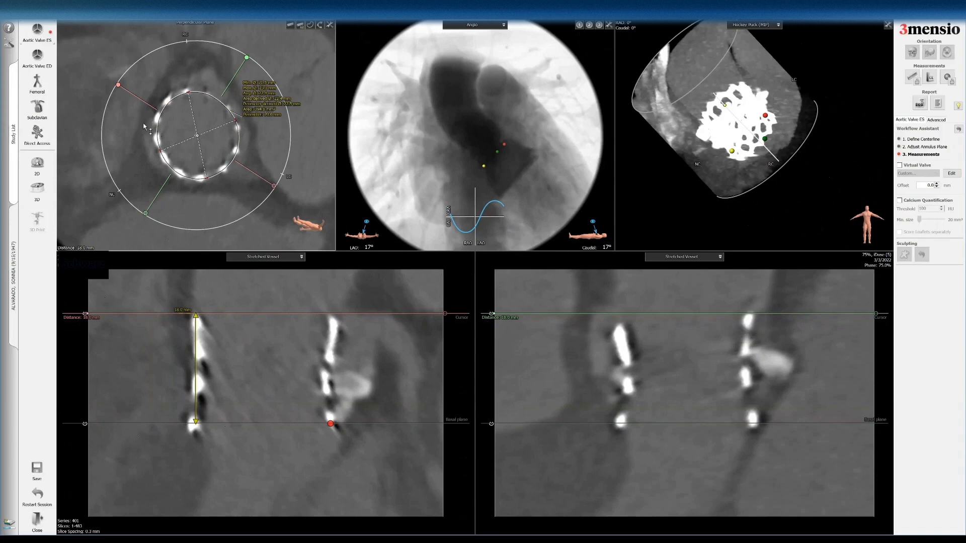
pyautogui.moveTo(261, 98); pyautogui.dragTo(267, 80)
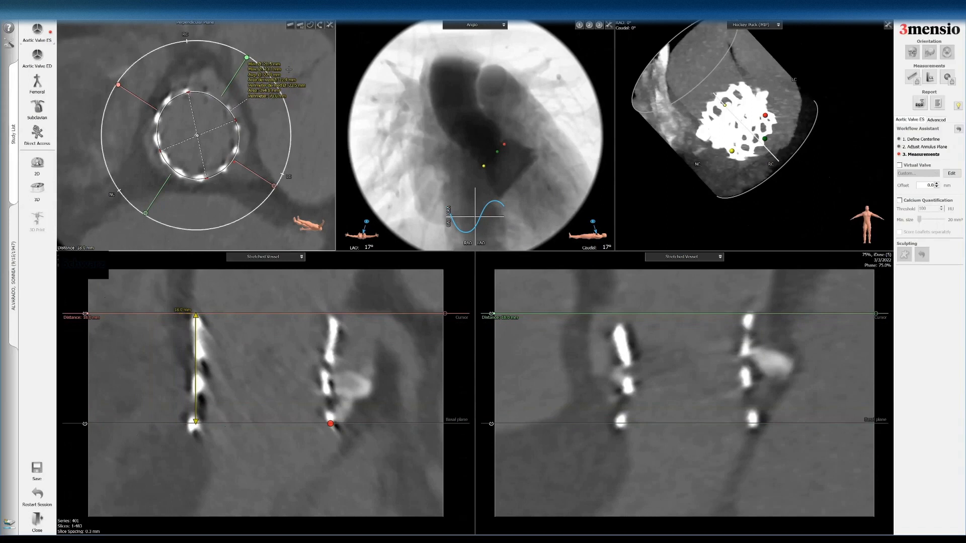
# Step: Add a screenshot of the upper ring measurement to the report, titled "23S3 Outflow"
pyautogui.rightClick(298, 49)
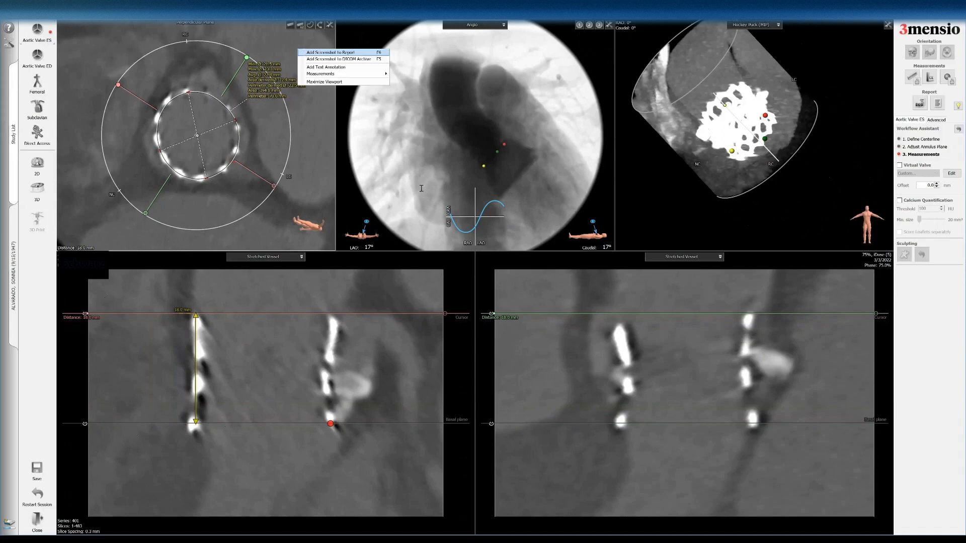
pyautogui.write('23S3 Outflow')
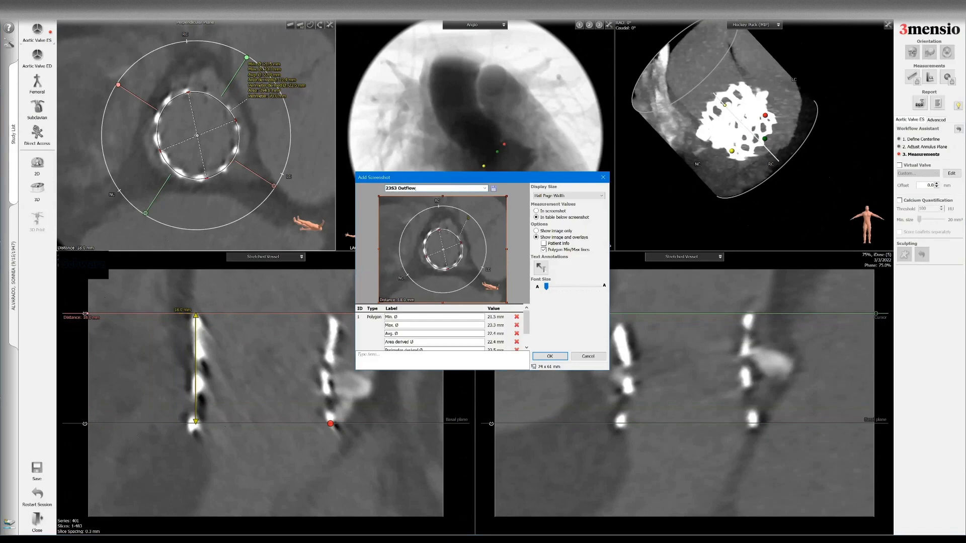
pyautogui.press('Return')
# Step: Lower the cursor plane to the middle of the stent frame, trace a polygon through the struts and adjust its points
pyautogui.moveTo(252, 313); pyautogui.dragTo(257, 368)
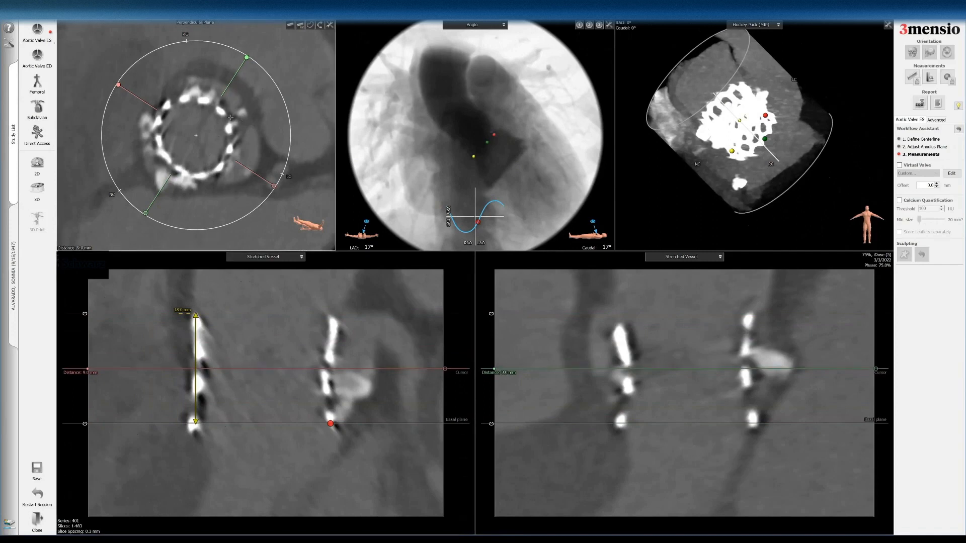
pyautogui.click(206, 102)
pyautogui.click(164, 106)
pyautogui.click(176, 169)
pyautogui.click(221, 109)
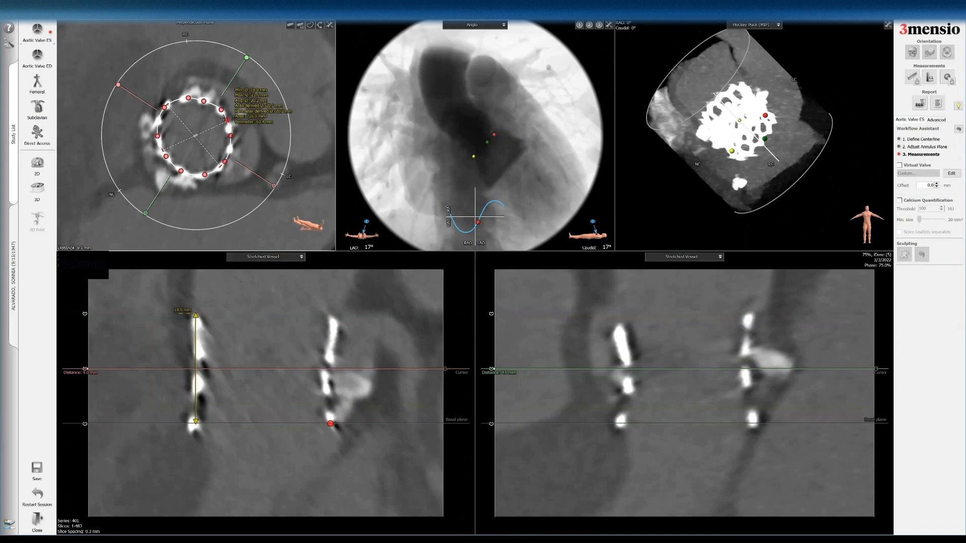
pyautogui.moveTo(203, 101); pyautogui.dragTo(219, 109)
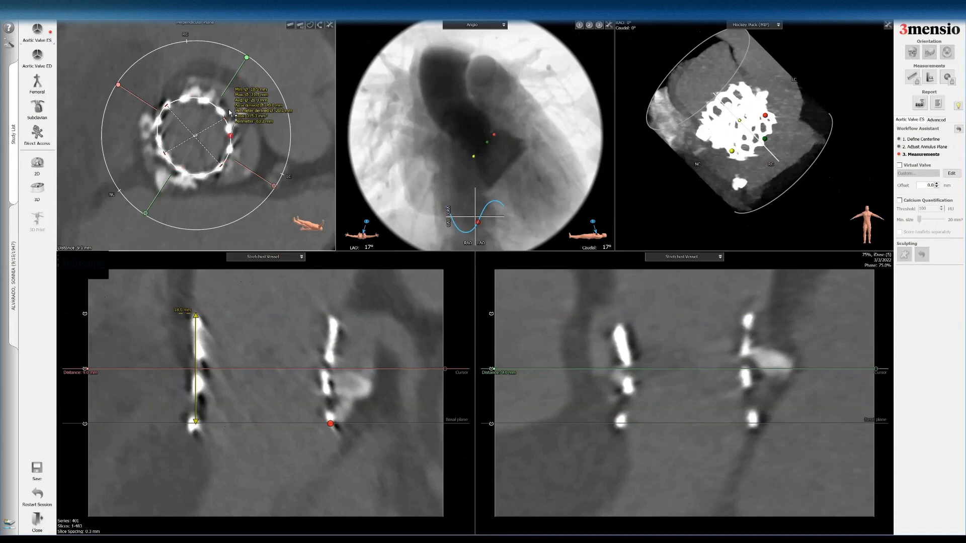
# Step: Add a screenshot of the mid-level ring measurement to the report, titled "23S3 Mid Frame"
pyautogui.rightClick(282, 51)
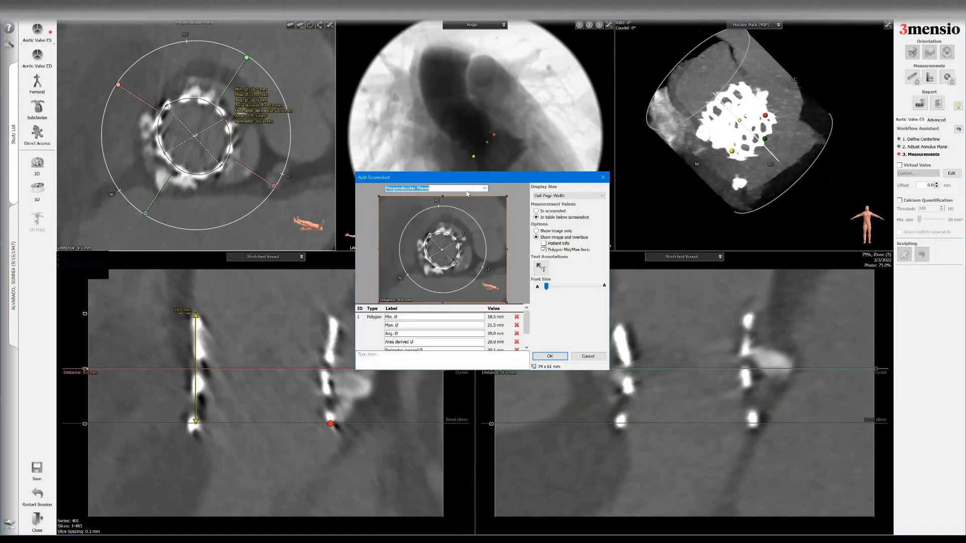
pyautogui.write('23S3 Mid Frame')
pyautogui.press('Return')
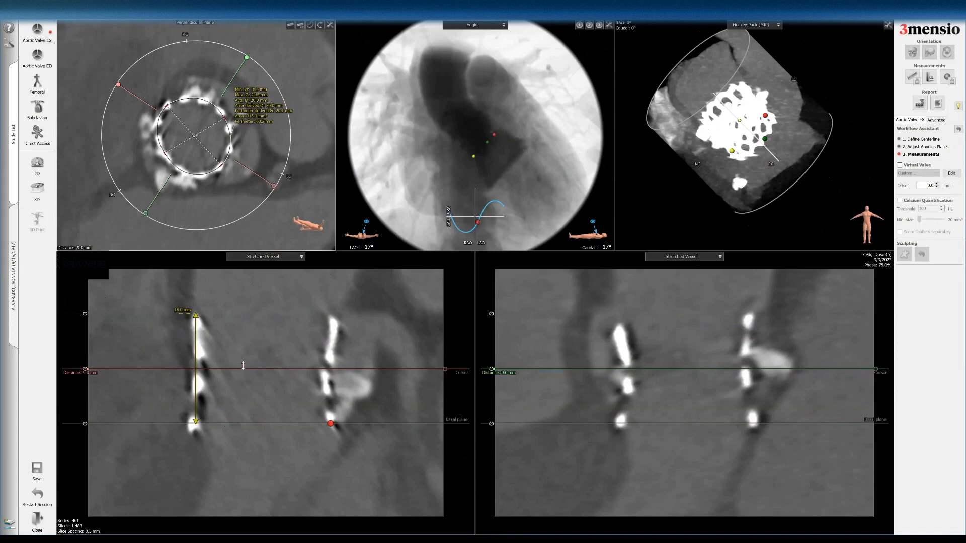
# Step: Examine the stent frame cross-sections between the mid frame and the inflow edge
pyautogui.moveTo(243, 370); pyautogui.dragTo(245, 407)
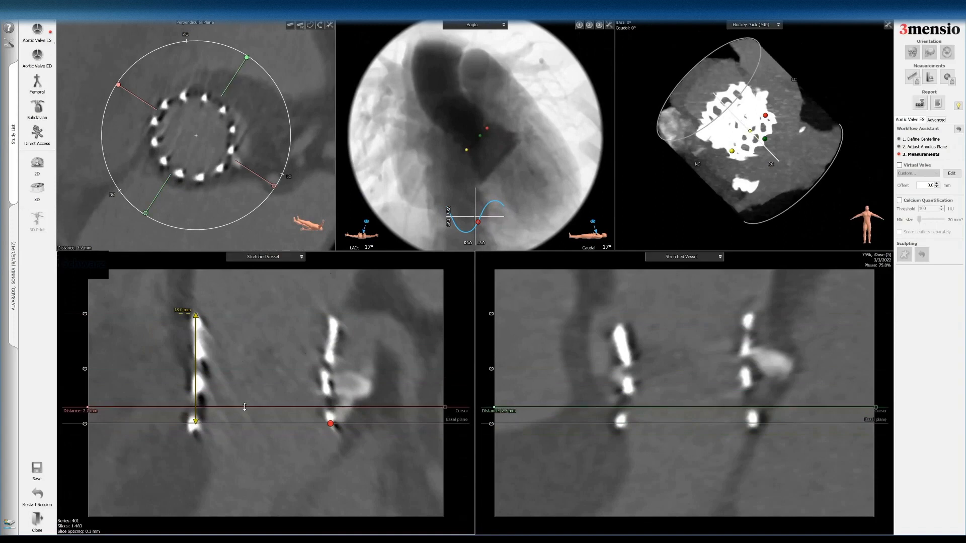
pyautogui.moveTo(245, 407)
pyautogui.mouseDown()
pyautogui.moveTo(244, 388)
pyautogui.moveTo(246, 421)
pyautogui.moveTo(246, 352)
pyautogui.moveTo(244, 411)
pyautogui.moveTo(244, 393)
pyautogui.mouseUp()
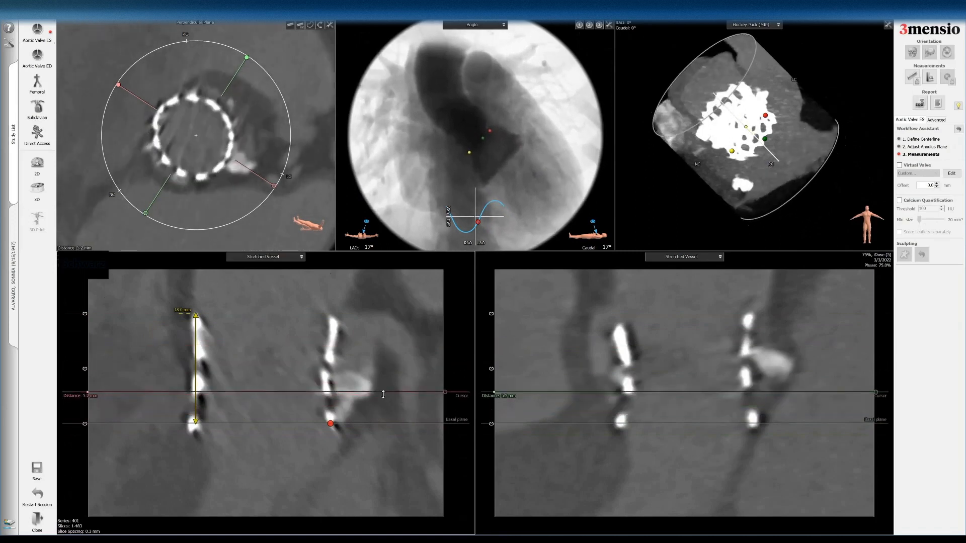
pyautogui.moveTo(384, 394)
pyautogui.mouseDown()
pyautogui.moveTo(385, 365)
pyautogui.moveTo(386, 406)
pyautogui.mouseUp()
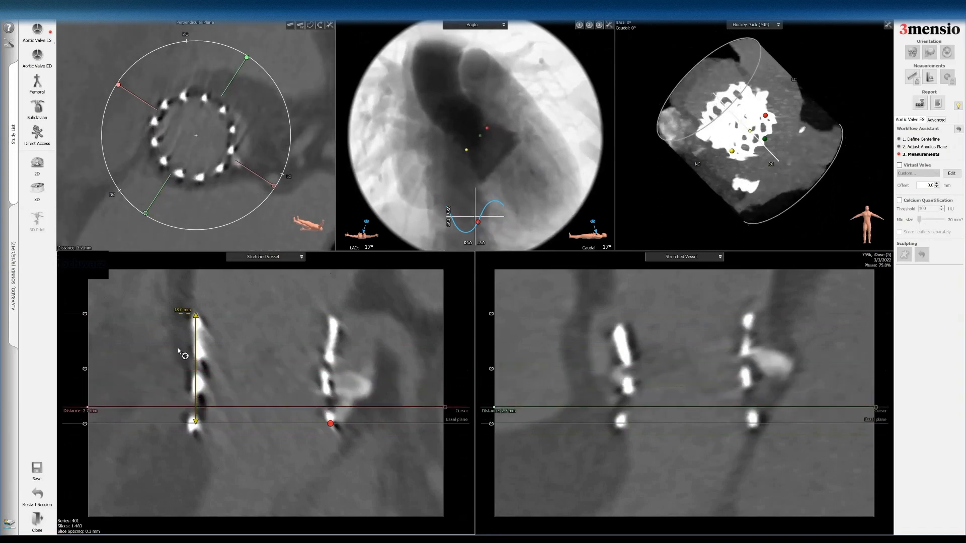
pyautogui.moveTo(244, 407); pyautogui.dragTo(246, 410)
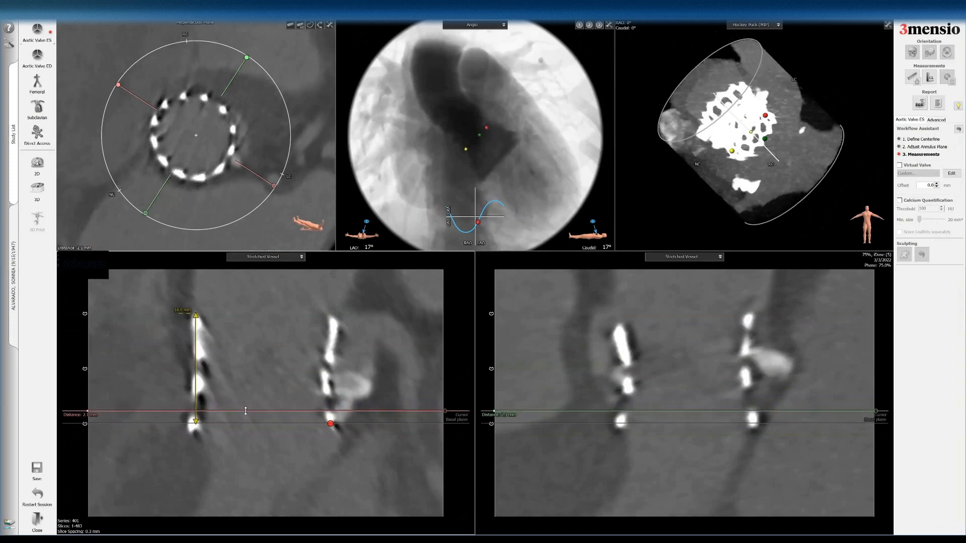
# Step: Measure the aorta's minimum and maximum diameters just above the stent frame, label them Sinotubular Junction Diameter and move the label clear
pyautogui.moveTo(246, 411); pyautogui.dragTo(238, 297)
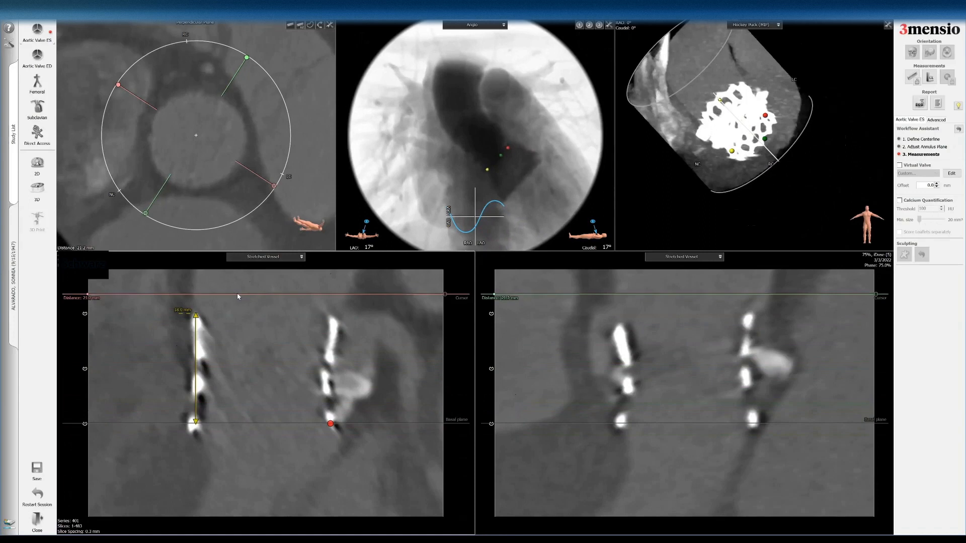
pyautogui.moveTo(240, 296)
pyautogui.mouseDown()
pyautogui.moveTo(237, 314)
pyautogui.moveTo(236, 292)
pyautogui.mouseUp()
pyautogui.scroll(1, 258, 201)
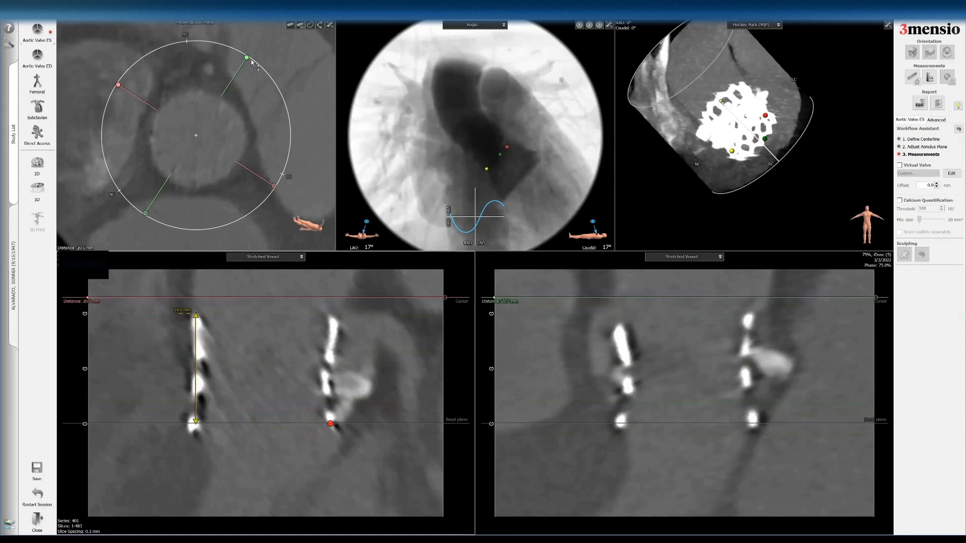
pyautogui.click(300, 24)
pyautogui.click(158, 109)
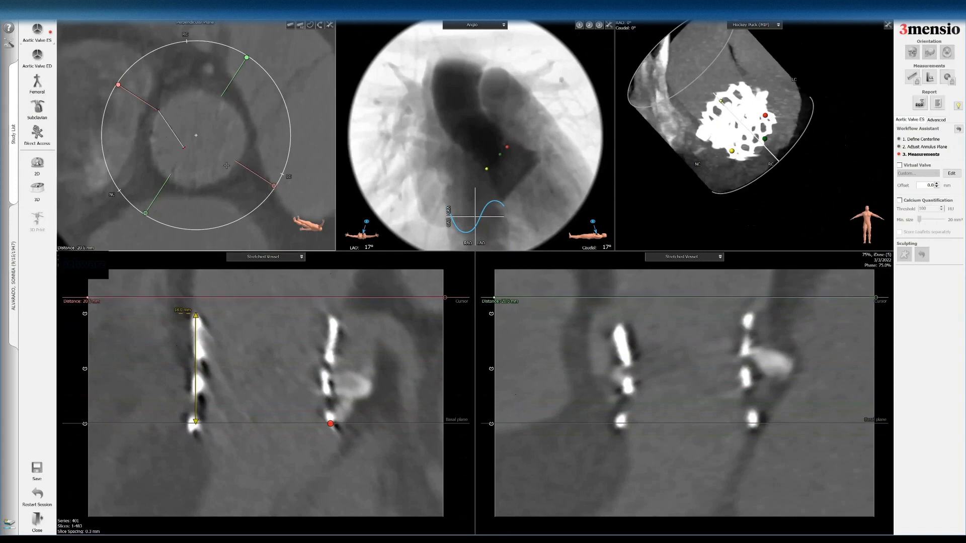
pyautogui.click(168, 177)
pyautogui.click(220, 98)
pyautogui.rightClick(267, 166)
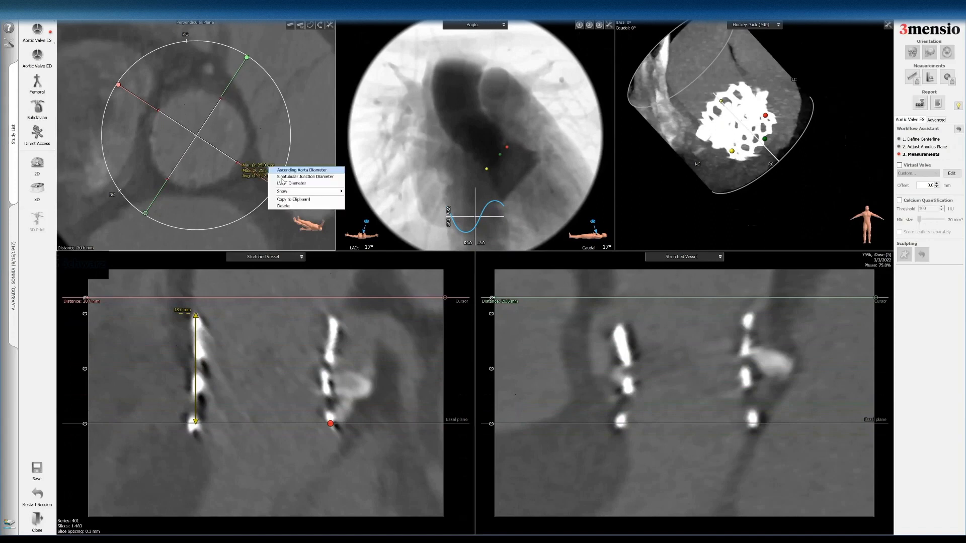
pyautogui.click(280, 176)
pyautogui.moveTo(259, 171); pyautogui.dragTo(269, 55)
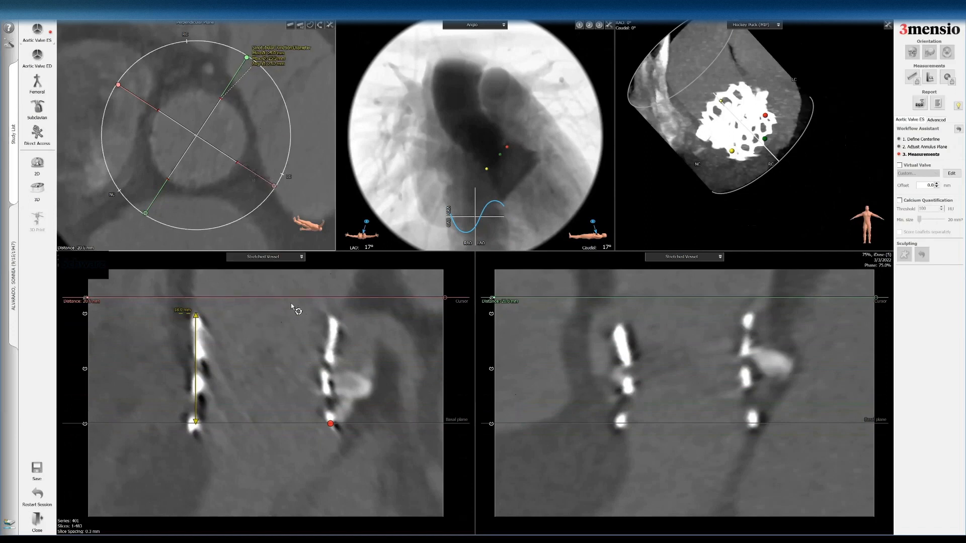
# Step: Lower the cursor plane to the sinus level and draw three diameter lines across the left, right and non-coronary sinuses
pyautogui.moveTo(254, 297); pyautogui.dragTo(251, 366)
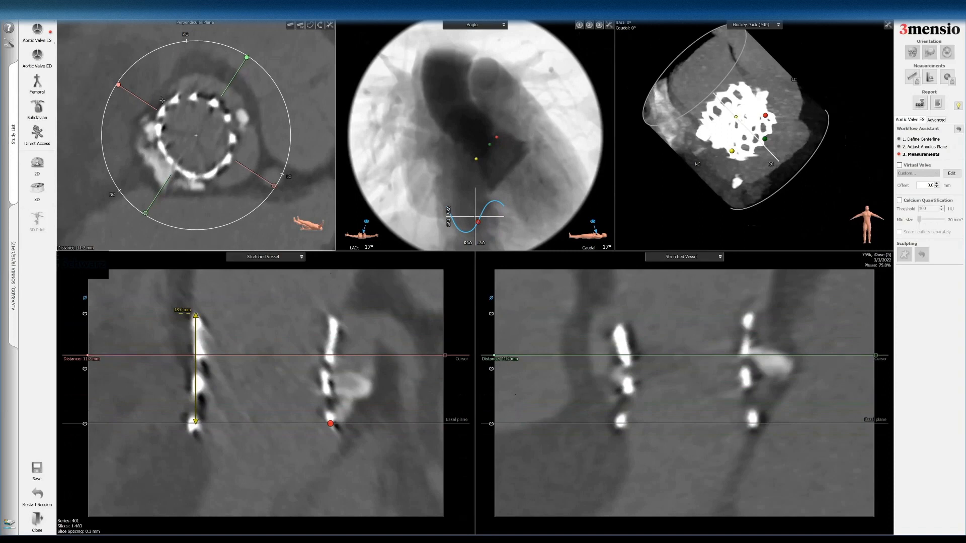
pyautogui.moveTo(157, 102)
pyautogui.mouseDown()
pyautogui.moveTo(231, 161)
pyautogui.moveTo(255, 166)
pyautogui.mouseUp()
pyautogui.moveTo(201, 190); pyautogui.dragTo(209, 75)
pyautogui.moveTo(248, 115); pyautogui.dragTo(143, 166)
# Step: Move the three diameter labels outside the aorta and assign them as Sinus of Valsalva Left, Right and Non
pyautogui.moveTo(189, 108); pyautogui.dragTo(276, 219)
pyautogui.rightClick(276, 219)
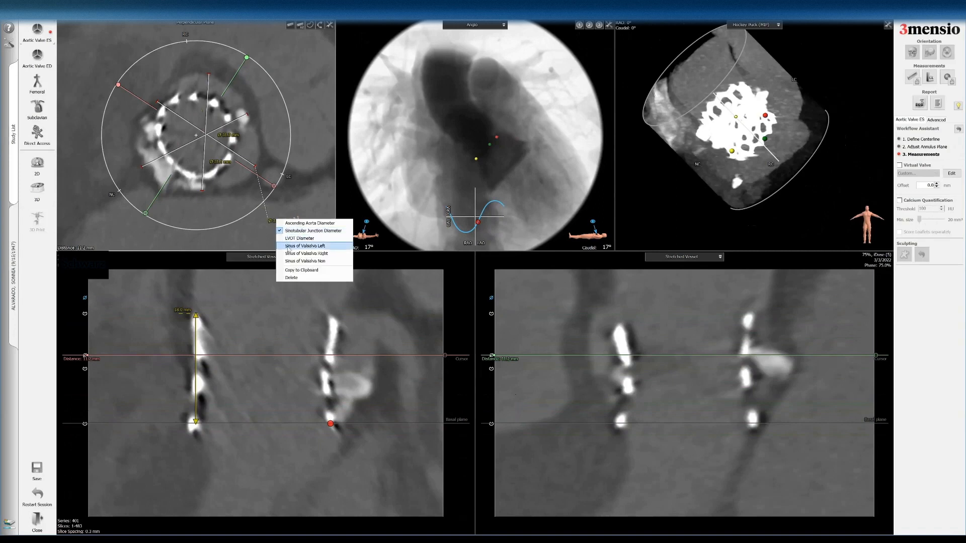
pyautogui.click(288, 246)
pyautogui.moveTo(219, 161); pyautogui.dragTo(230, 43)
pyautogui.rightClick(228, 44)
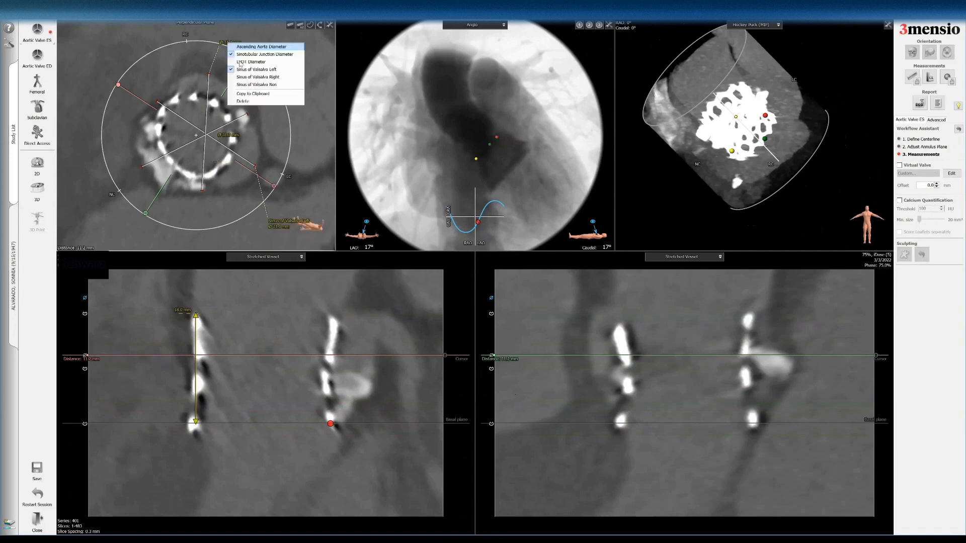
pyautogui.click(241, 78)
pyautogui.moveTo(227, 135); pyautogui.dragTo(97, 193)
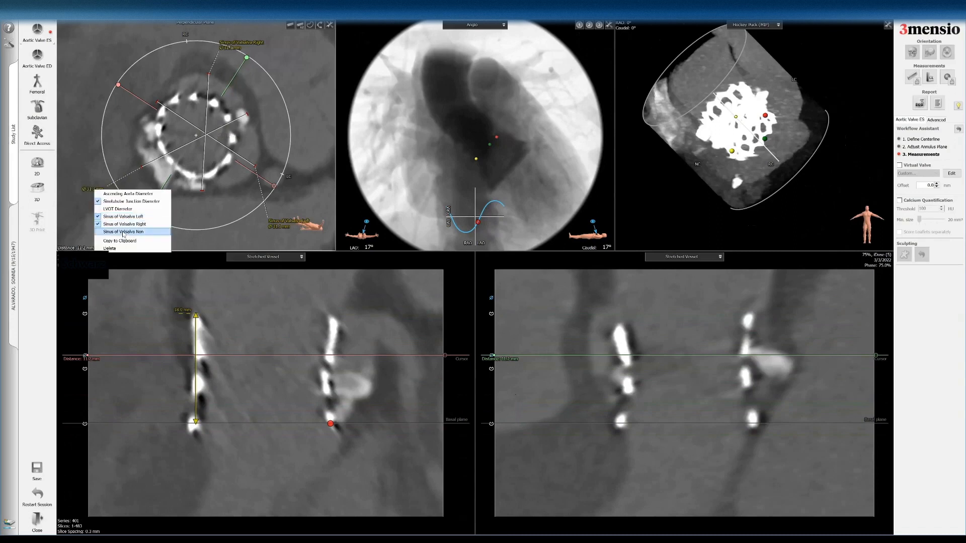
pyautogui.click(124, 232)
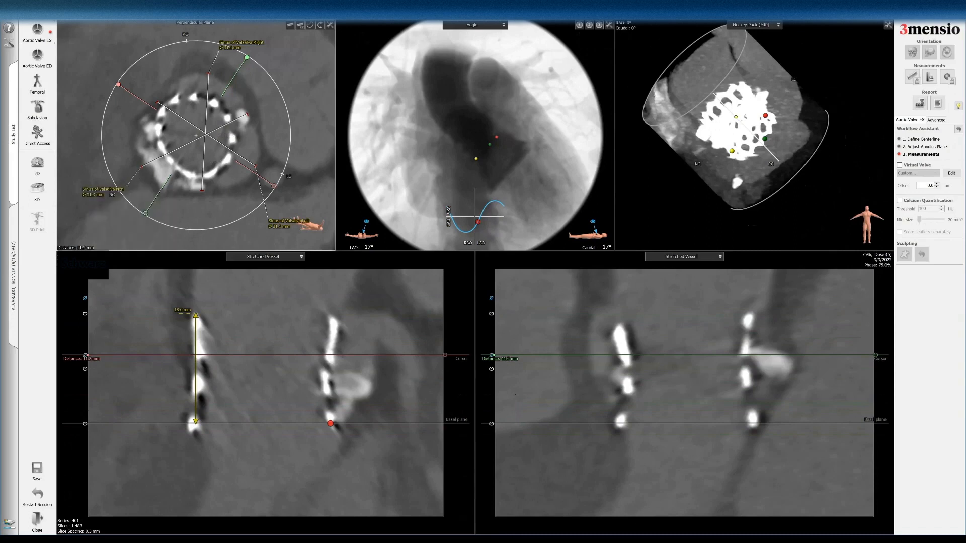
# Step: Return to the sinotubular junction level and add its screenshot to the report with a preset title and the values in the screenshot
pyautogui.click(86, 299)
pyautogui.rightClick(248, 109)
pyautogui.click(262, 113)
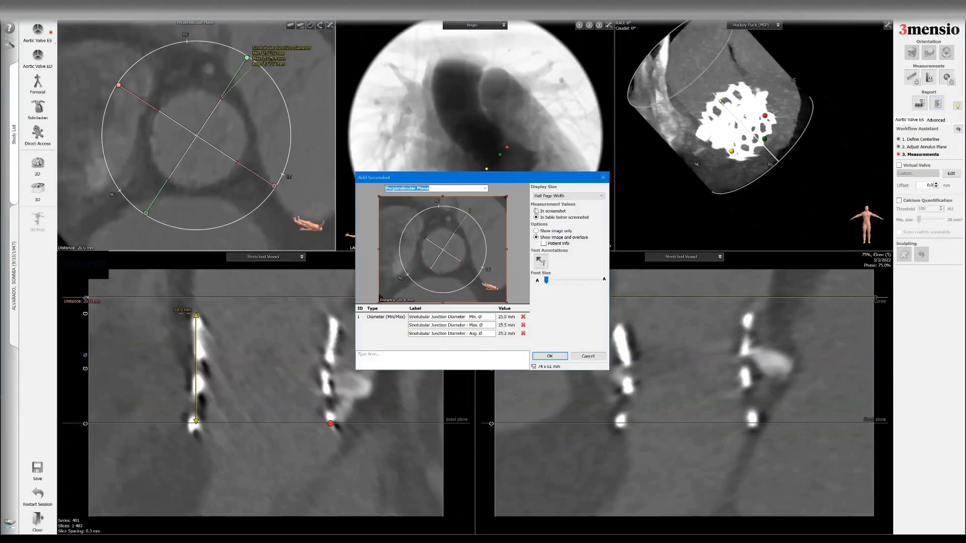
pyautogui.click(536, 212)
pyautogui.click(485, 188)
pyautogui.click(438, 234)
pyautogui.click(542, 358)
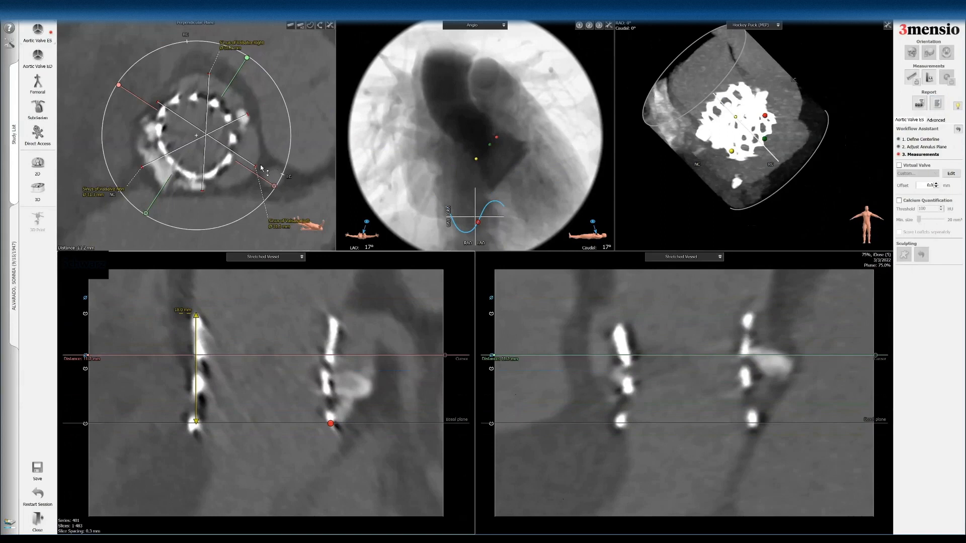
# Step: Add the sinus-level perpendicular view to the report titled SOV Diameter, with measurement values in the screenshot
pyautogui.rightClick(274, 108)
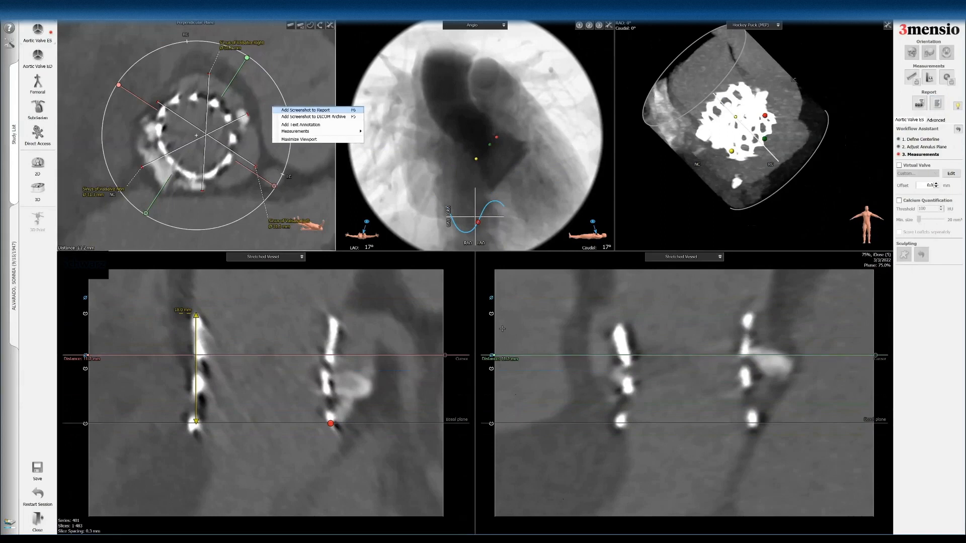
pyautogui.click(305, 110)
pyautogui.click(486, 189)
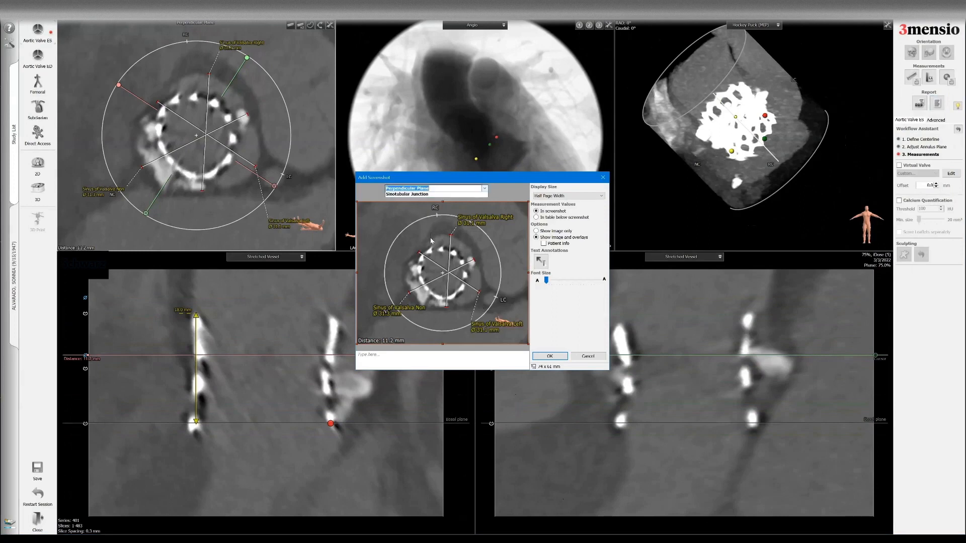
pyautogui.click(536, 358)
pyautogui.click(535, 358)
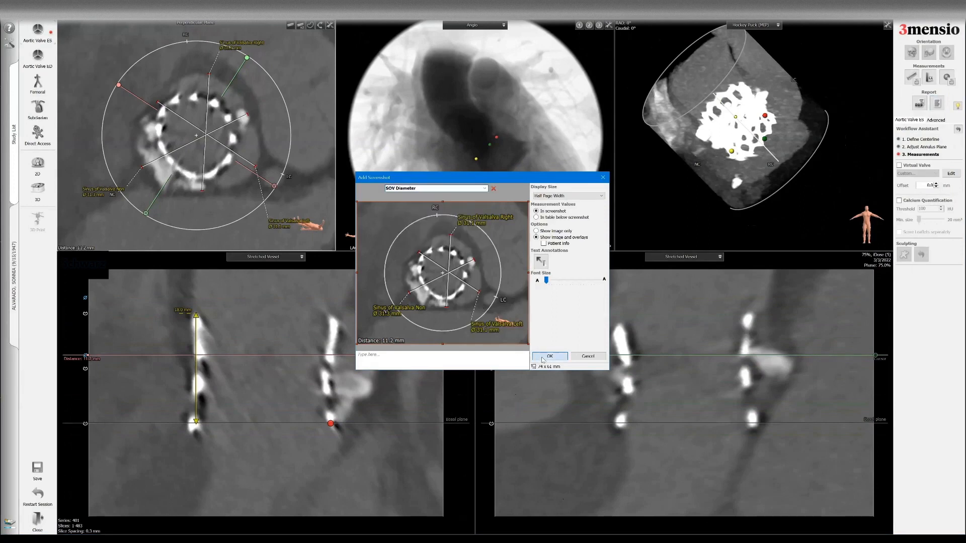
# Step: Raise the cursor plane to the left coronary level, add a Left Coronary Height measurement and place it outside the stent on that side
pyautogui.moveTo(380, 335); pyautogui.dragTo(381, 342)
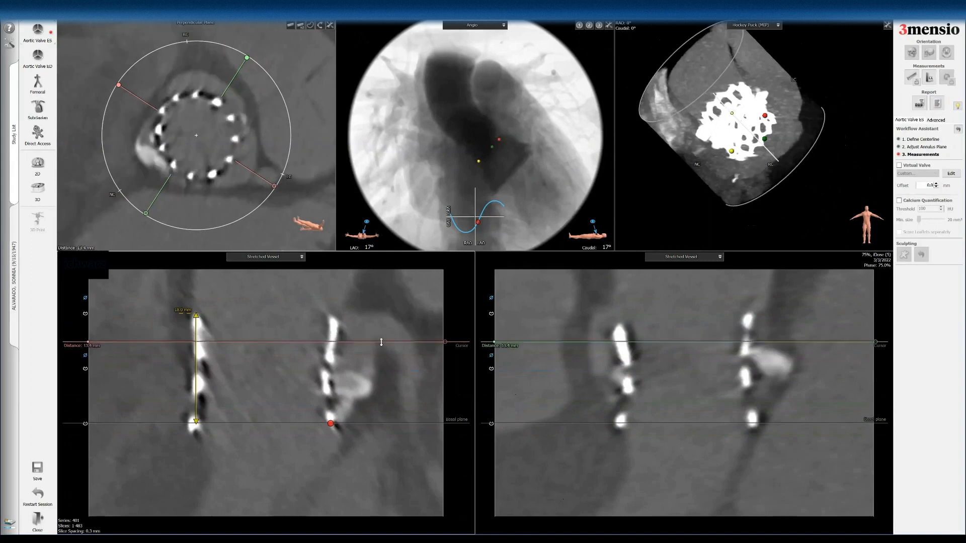
pyautogui.rightClick(382, 346)
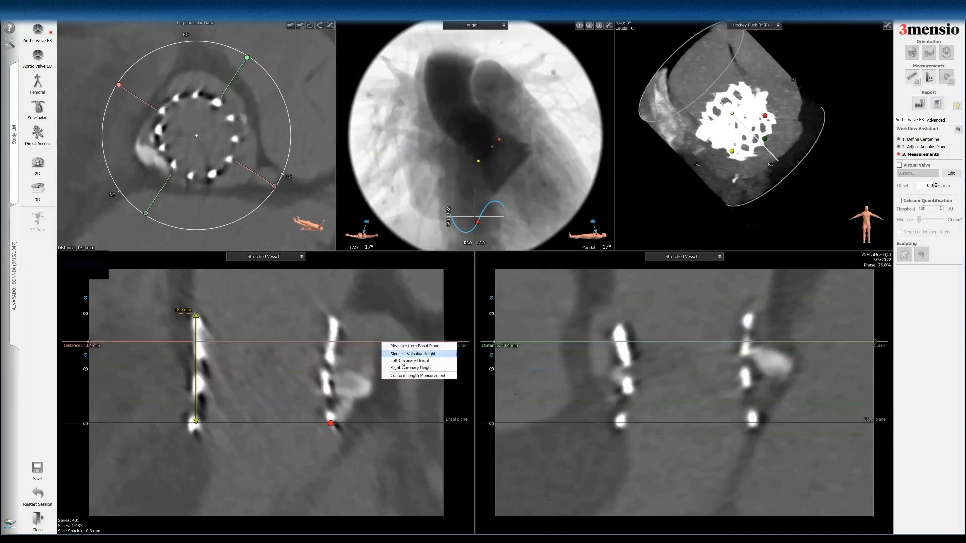
pyautogui.click(401, 356)
pyautogui.moveTo(84, 383); pyautogui.dragTo(414, 418)
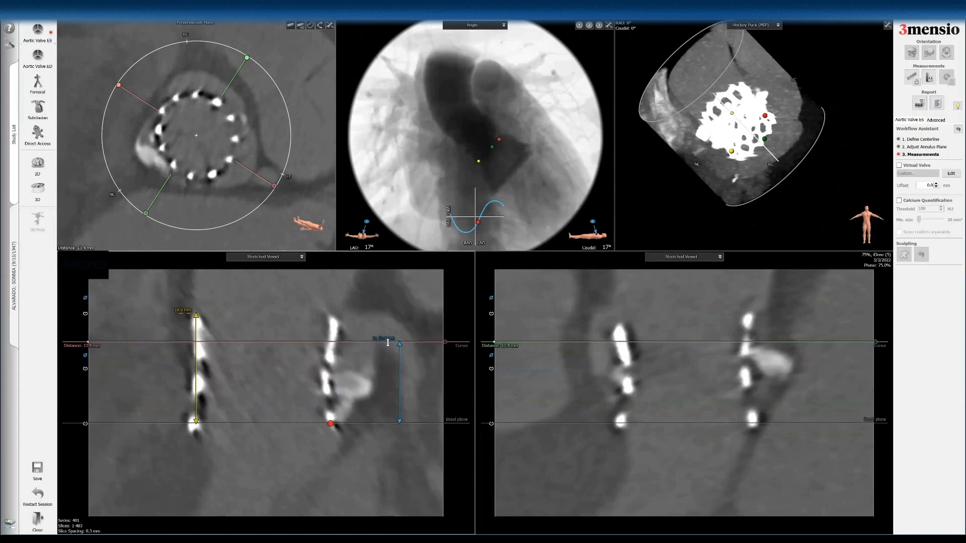
# Step: Raise the cursor plane just above the stent frame and add a custom length measurement from the basal plane, placed beyond the left coronary height line
pyautogui.moveTo(237, 341); pyautogui.dragTo(302, 304)
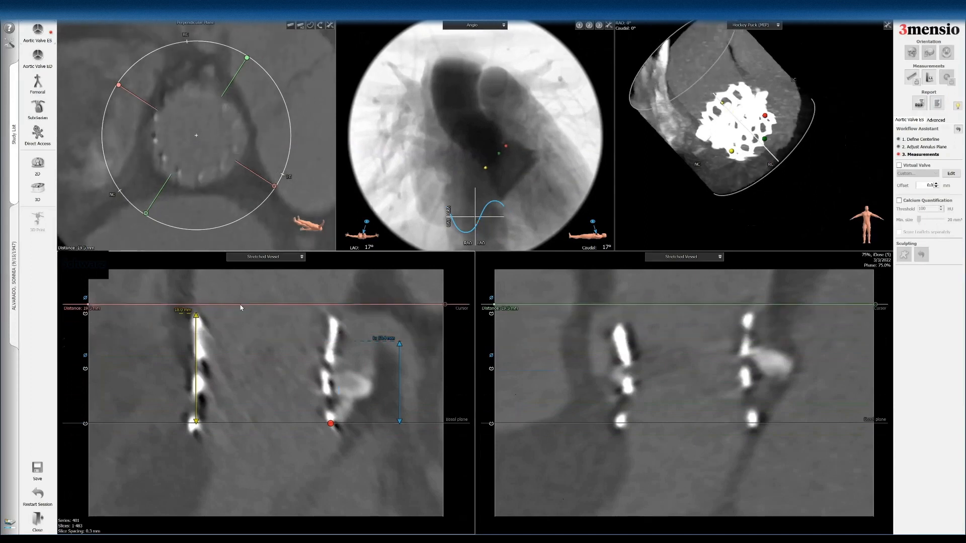
pyautogui.rightClick(315, 306)
pyautogui.click(326, 310)
pyautogui.moveTo(427, 376); pyautogui.dragTo(432, 377)
# Step: Raise the cursor plane to the sinotubular junction, add a Sinus of Valsalva Height measurement and place it beside the stent height line
pyautogui.moveTo(103, 300); pyautogui.dragTo(136, 297)
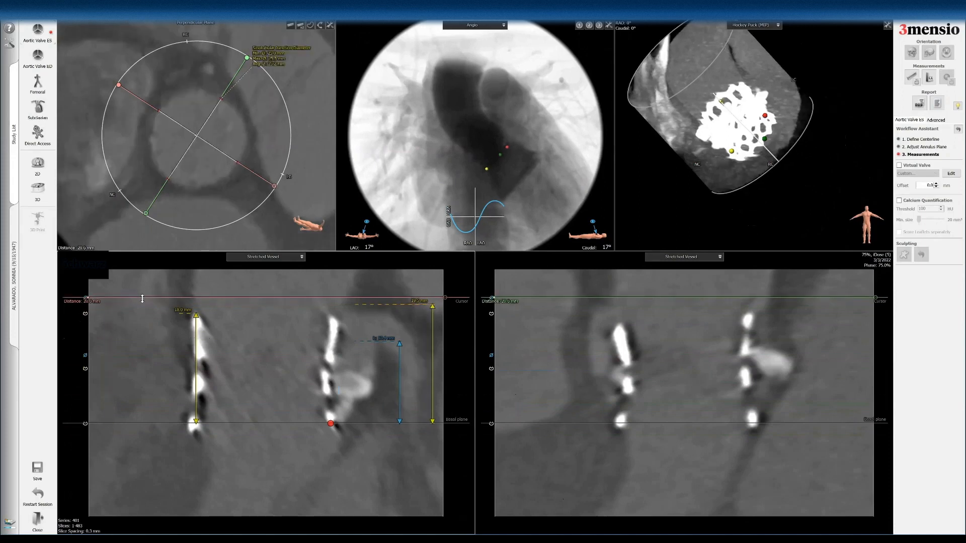
pyautogui.rightClick(144, 299)
pyautogui.click(154, 312)
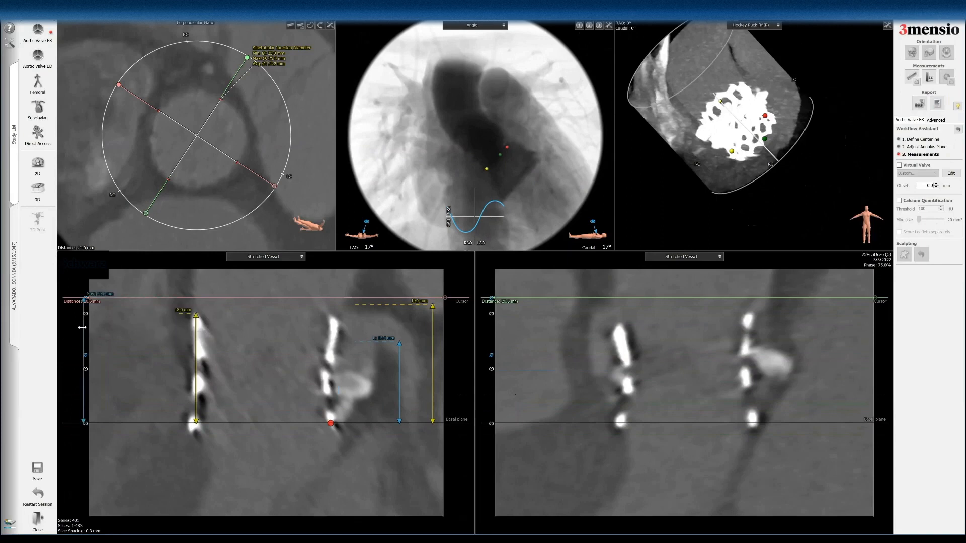
pyautogui.moveTo(86, 337); pyautogui.dragTo(175, 382)
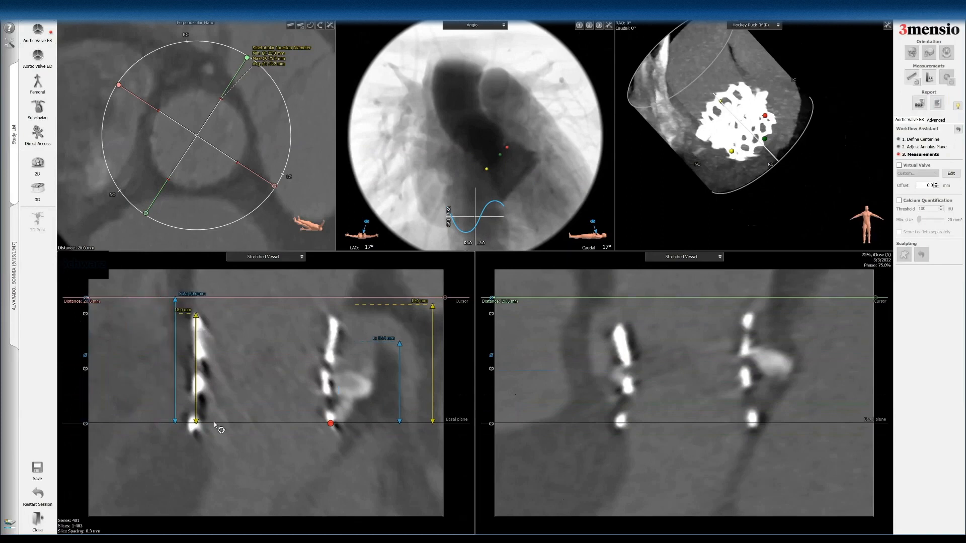
pyautogui.moveTo(175, 336); pyautogui.dragTo(166, 337)
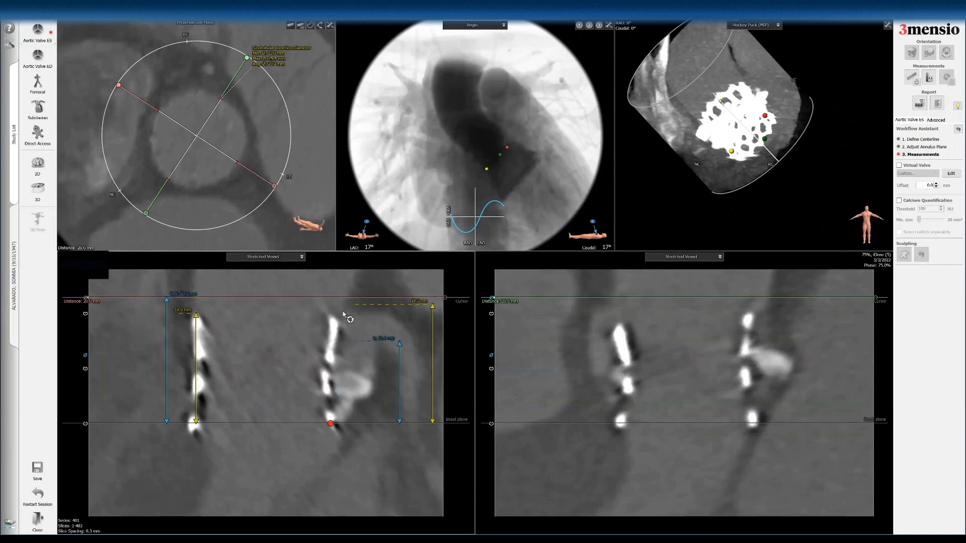
# Step: Return to the stent outflow level and measure the distance from the frame to the aortic wall on the left coronary side
pyautogui.moveTo(315, 299); pyautogui.dragTo(317, 326)
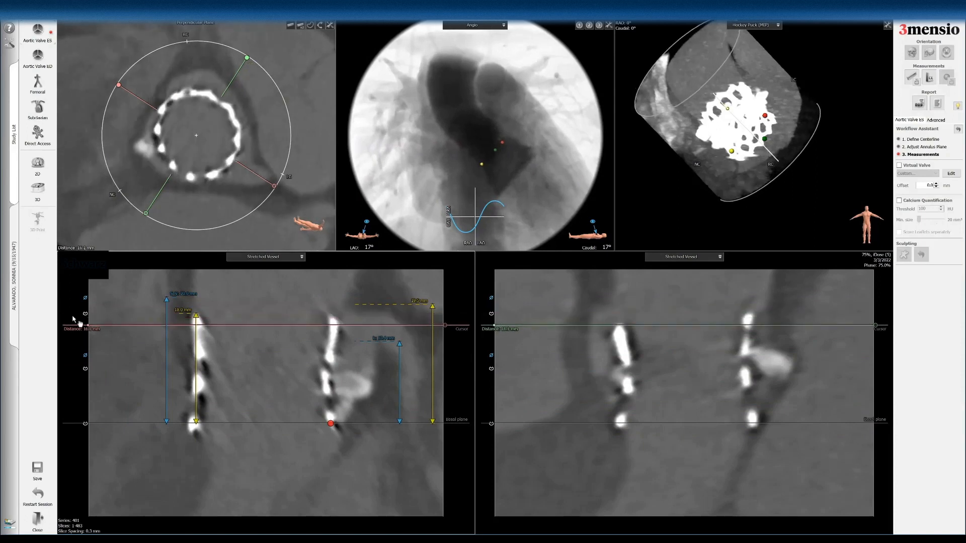
pyautogui.click(85, 313)
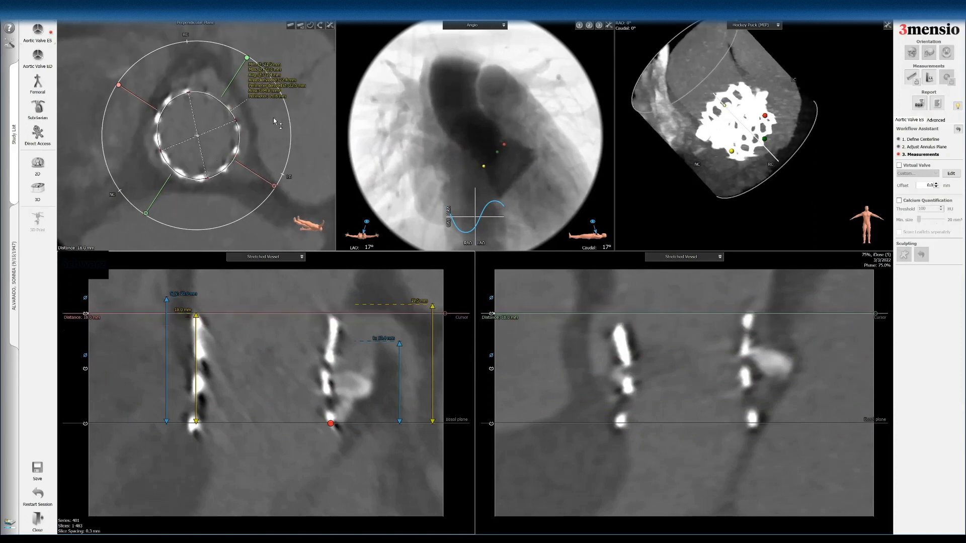
pyautogui.rightClick(272, 118)
pyautogui.moveTo(313, 143)
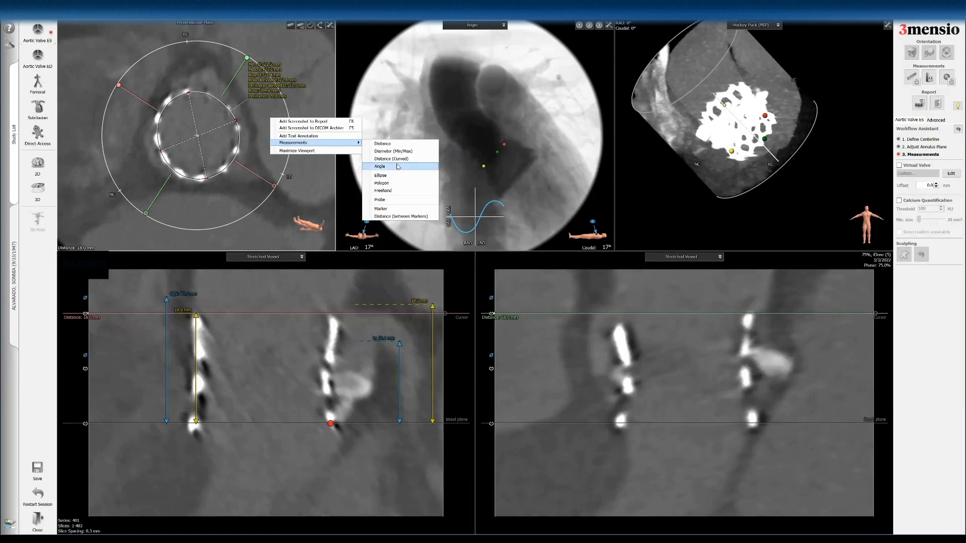
pyautogui.click(235, 163)
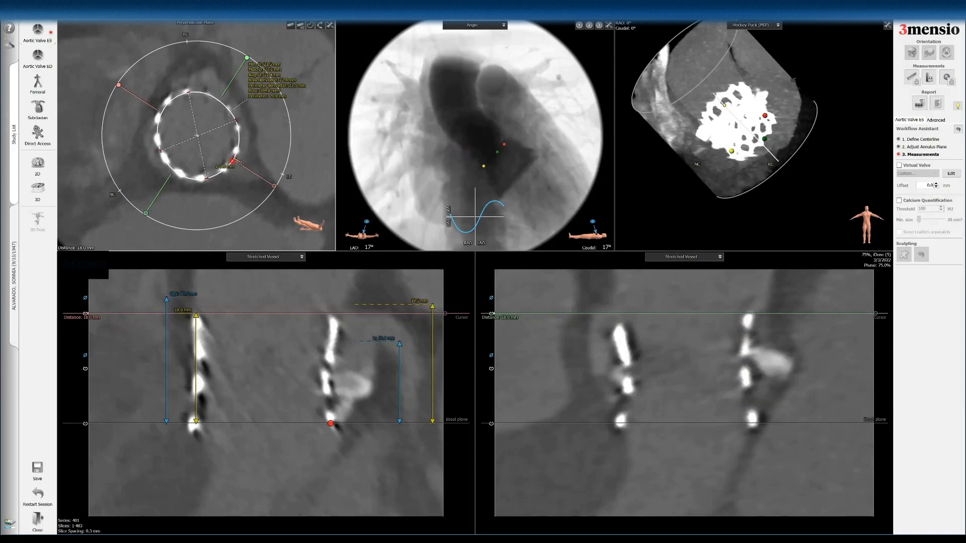
pyautogui.click(239, 163)
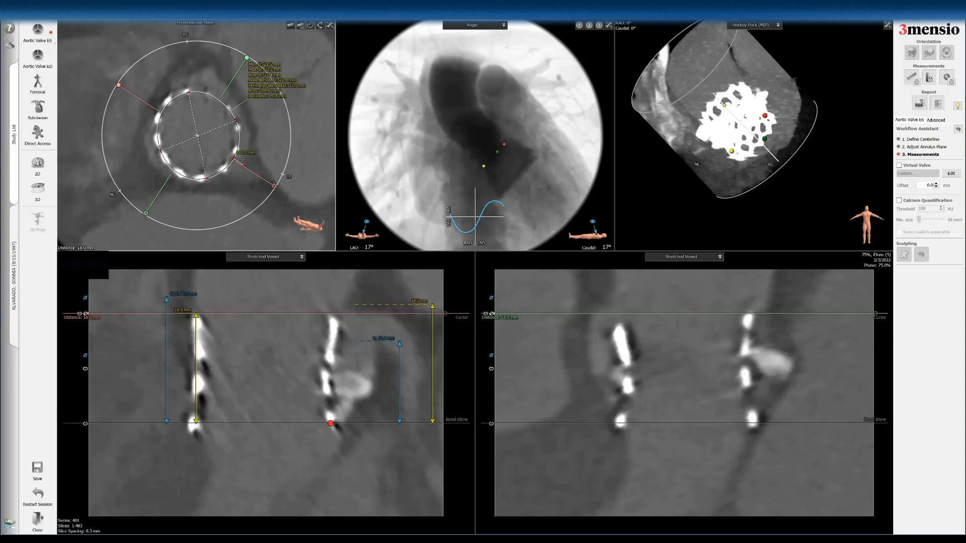
# Step: Measure the same left-side gap between the stent's top and the aortic wall in the stretched vessel view
pyautogui.rightClick(364, 278)
pyautogui.moveTo(440, 304)
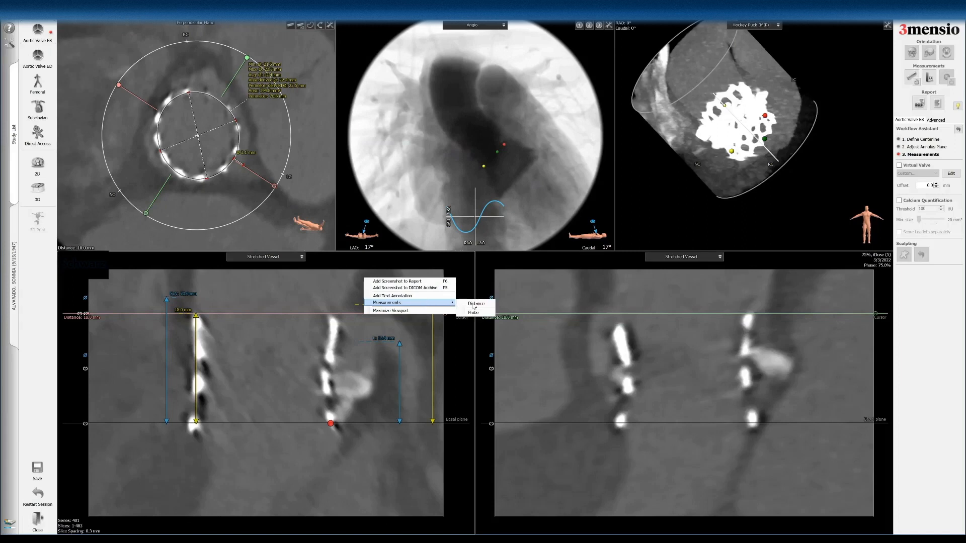
pyautogui.click(472, 303)
pyautogui.click(337, 314)
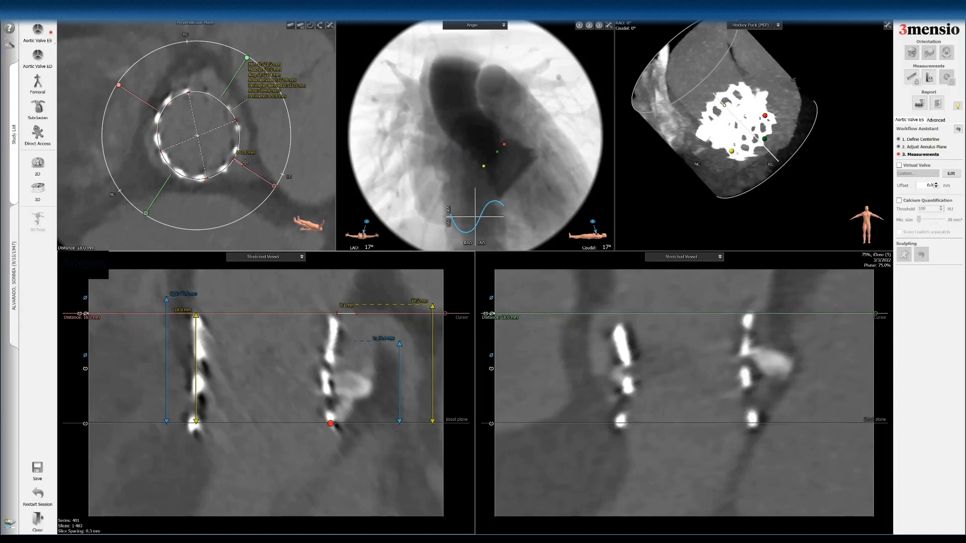
# Step: Rotate the cutting planes toward the right coronary, return to the outflow level and measure the frame-to-aortic-wall distance on that side
pyautogui.moveTo(232, 311); pyautogui.dragTo(233, 310)
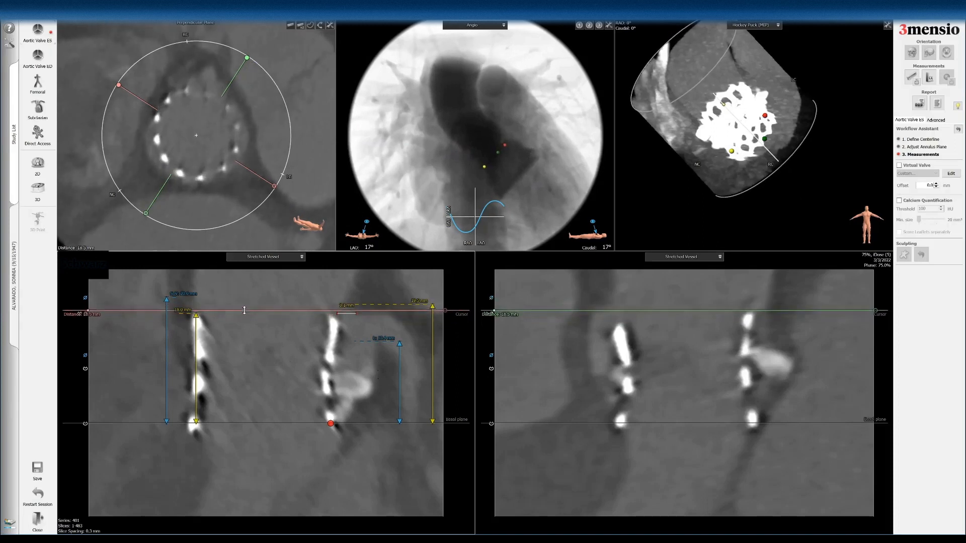
pyautogui.click(218, 46)
pyautogui.scroll(-4, 253, 312)
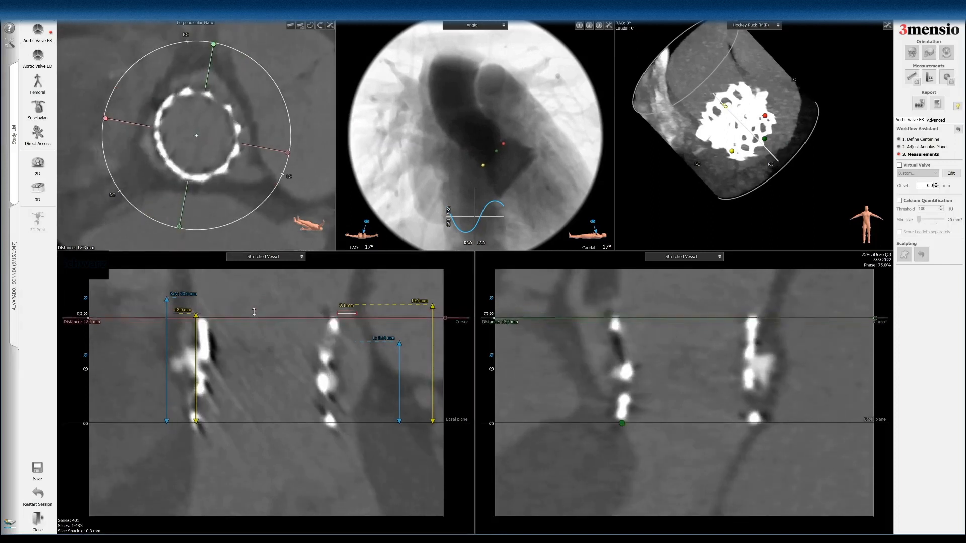
pyautogui.scroll(-9, 254, 317)
pyautogui.scroll(-4, 252, 340)
pyautogui.click(85, 314)
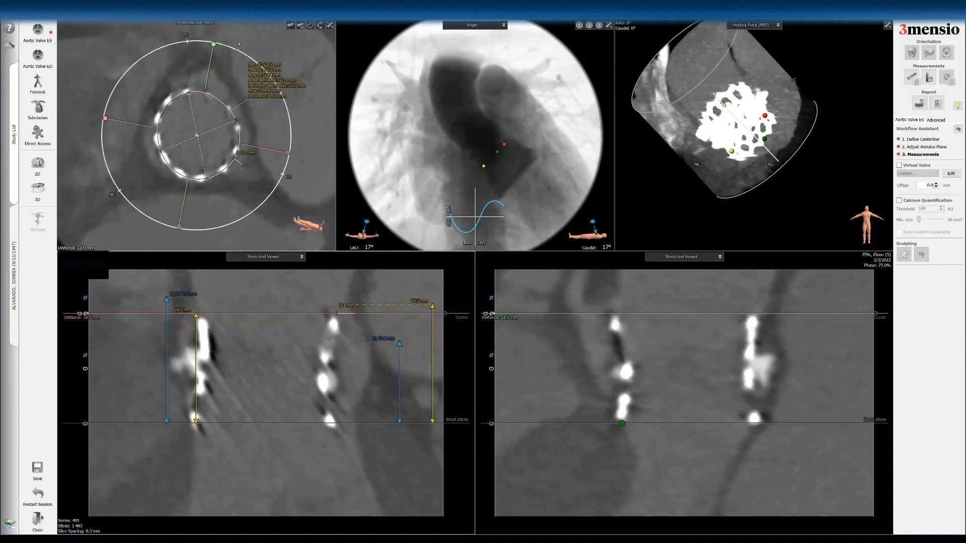
pyautogui.click(290, 25)
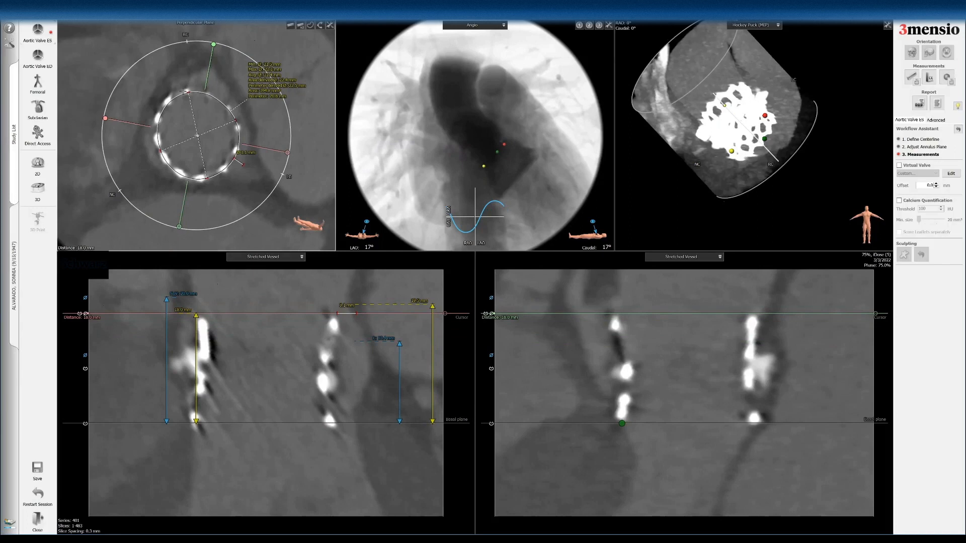
pyautogui.click(204, 92)
# Step: Measure the right-side gap between stent and aortic wall in the second stretched vessel view, and lower the cursor plane slightly below it
pyautogui.rightClick(626, 295)
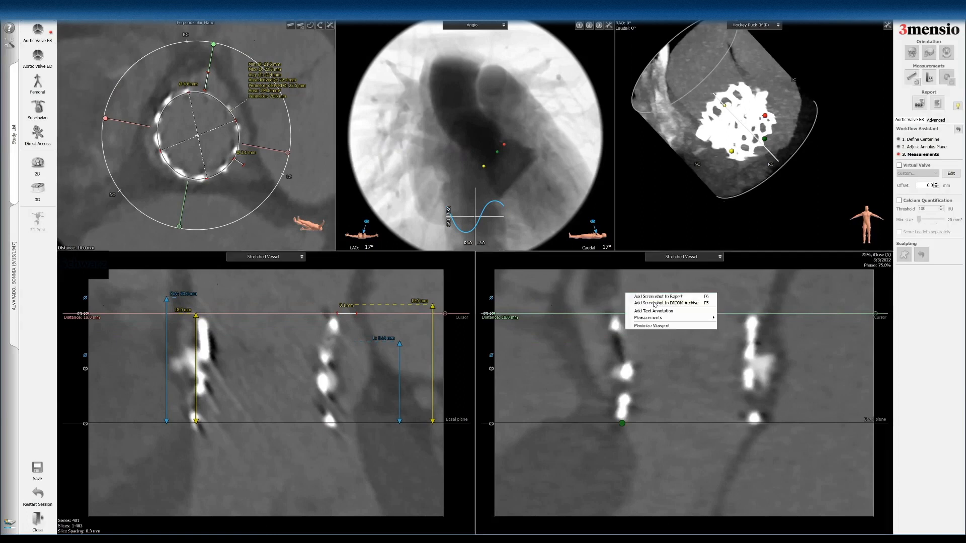
pyautogui.moveTo(689, 318)
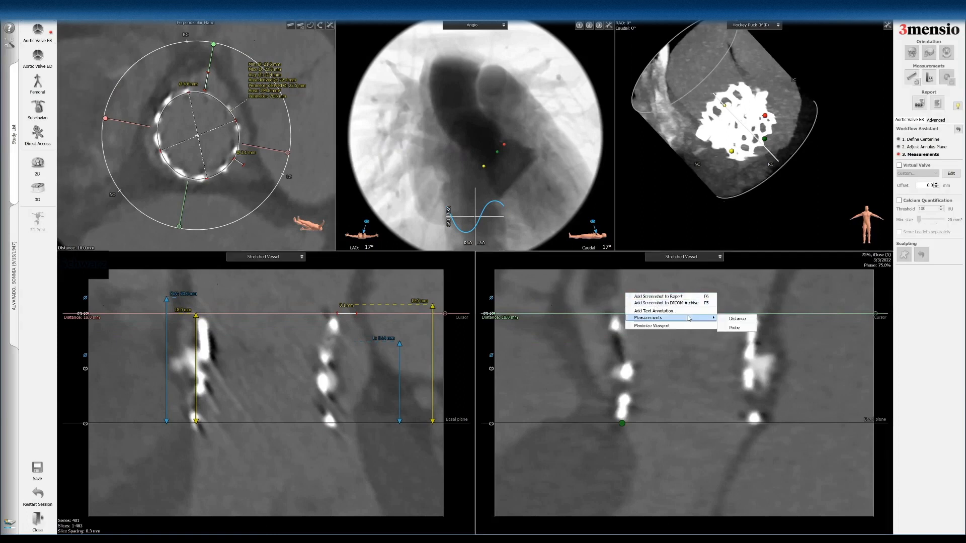
pyautogui.click(736, 319)
pyautogui.moveTo(614, 313); pyautogui.dragTo(585, 314)
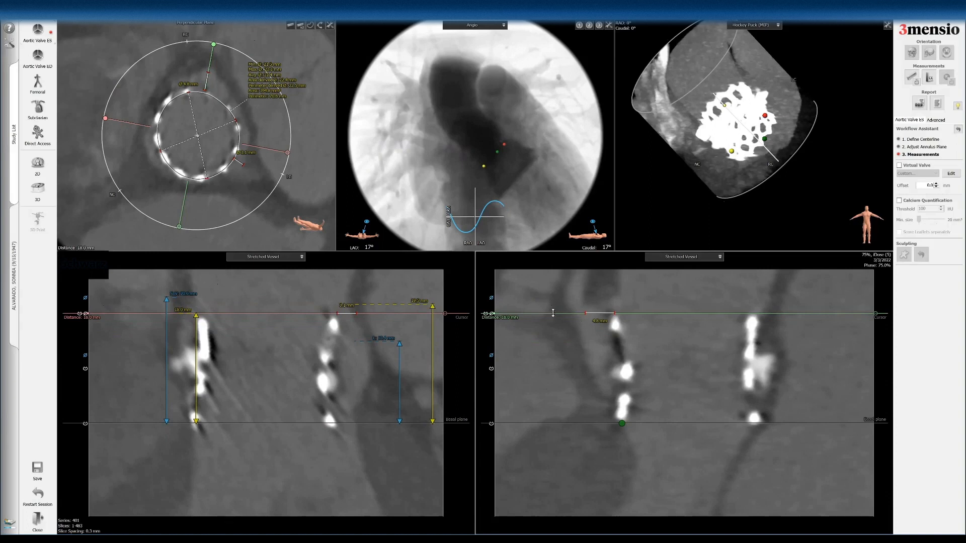
pyautogui.moveTo(546, 321); pyautogui.dragTo(545, 323)
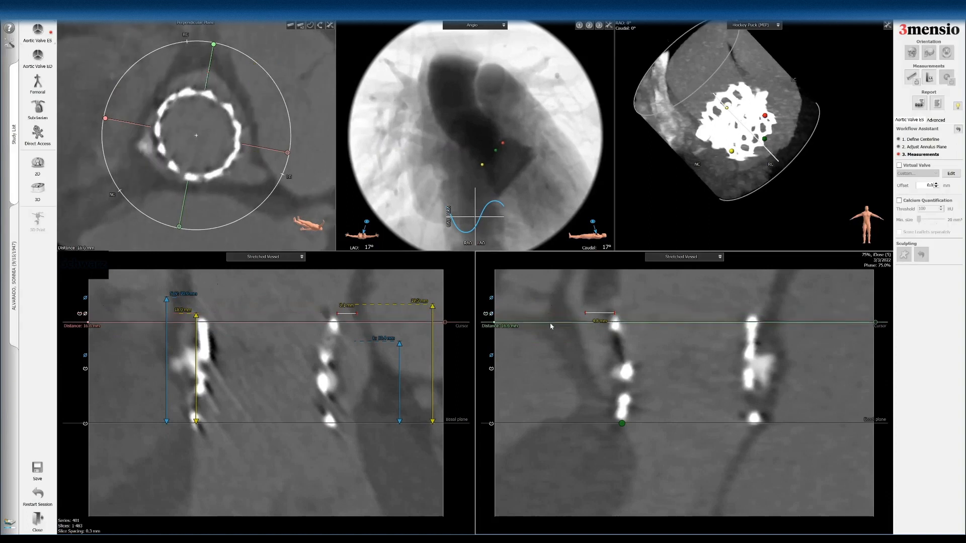
# Step: Try a Right Coronary Height measurement from the basal plane at the cursor level near the stent's top
pyautogui.rightClick(551, 324)
pyautogui.click(565, 354)
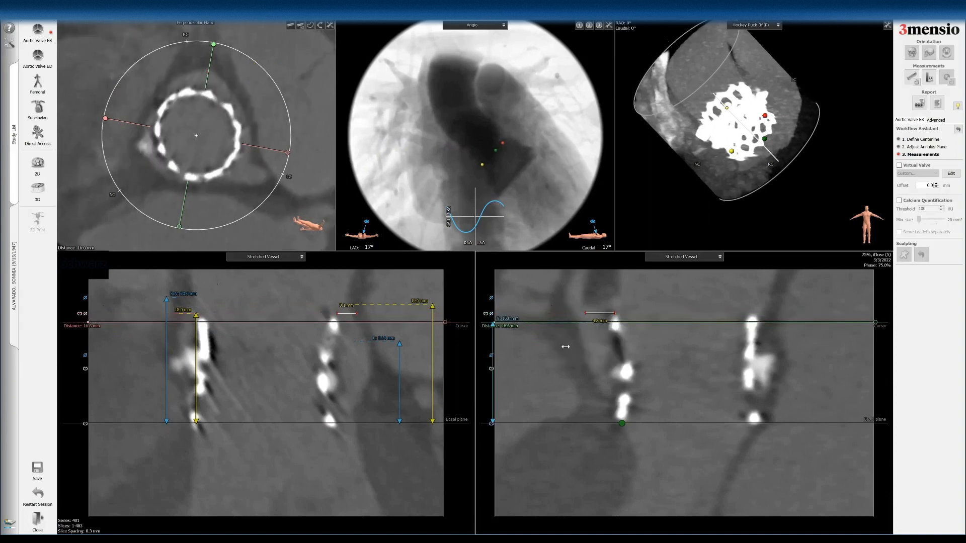
pyautogui.click(575, 345)
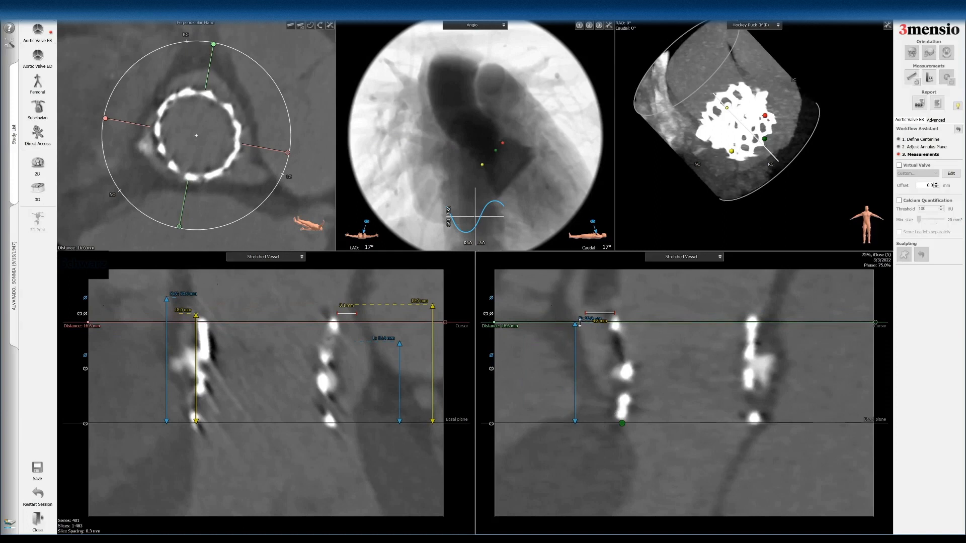
pyautogui.rightClick(581, 326)
pyautogui.click(599, 367)
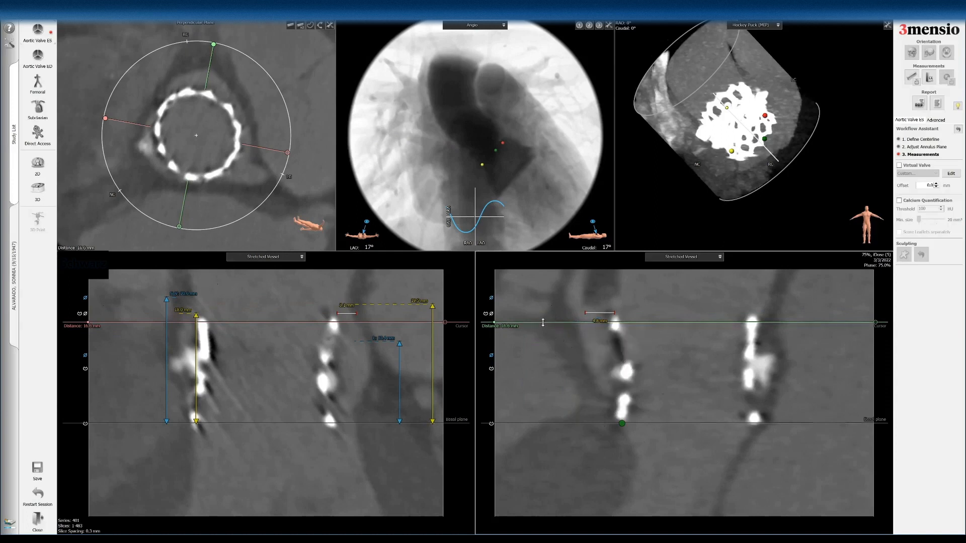
# Step: Add a custom length measurement beside the stent on the right coronary side, spanning from near its top to just above the basal plane
pyautogui.rightClick(553, 333)
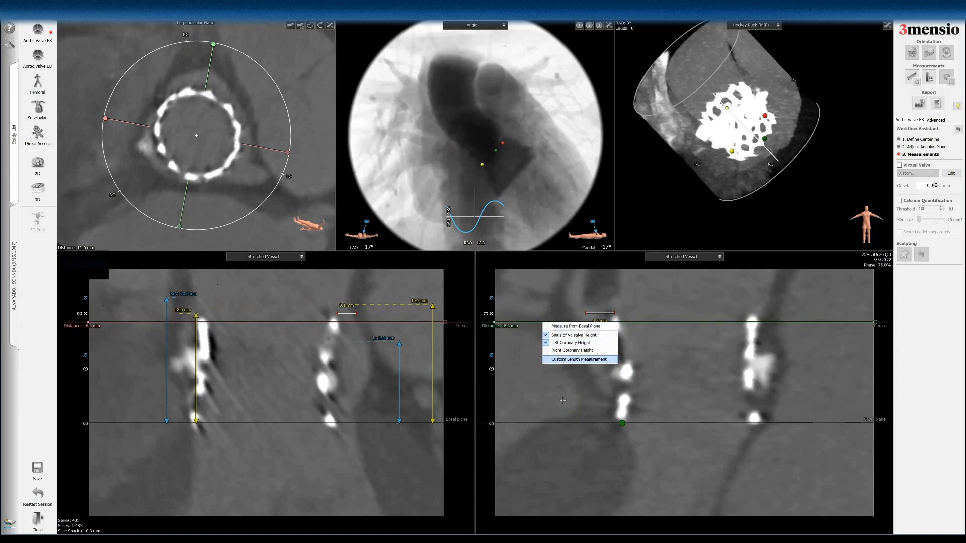
pyautogui.click(578, 360)
pyautogui.moveTo(494, 373); pyautogui.dragTo(598, 392)
# Step: Add a Right Coronary Height measurement at the cursor level just above the basal plane and remove its Right Coronary Height assignment
pyautogui.rightClick(584, 404)
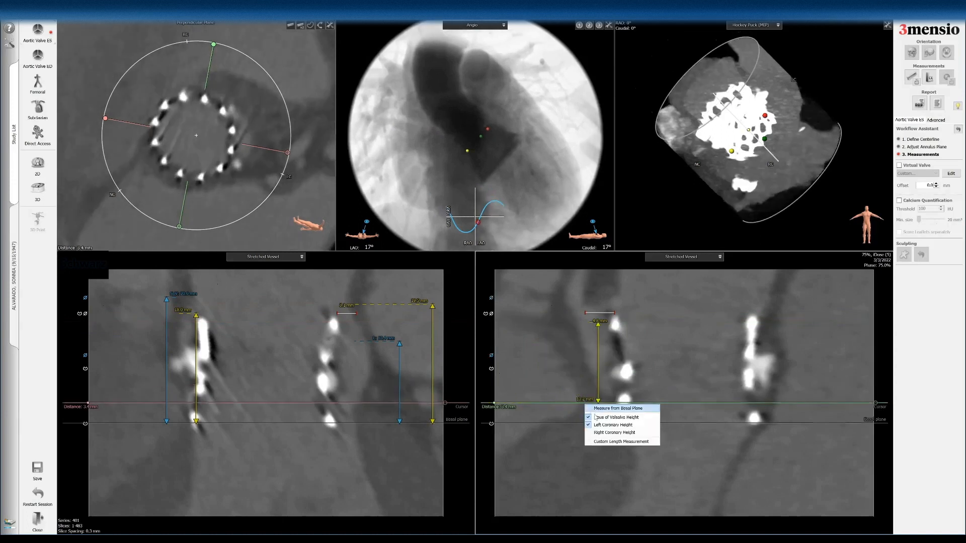
pyautogui.click(604, 426)
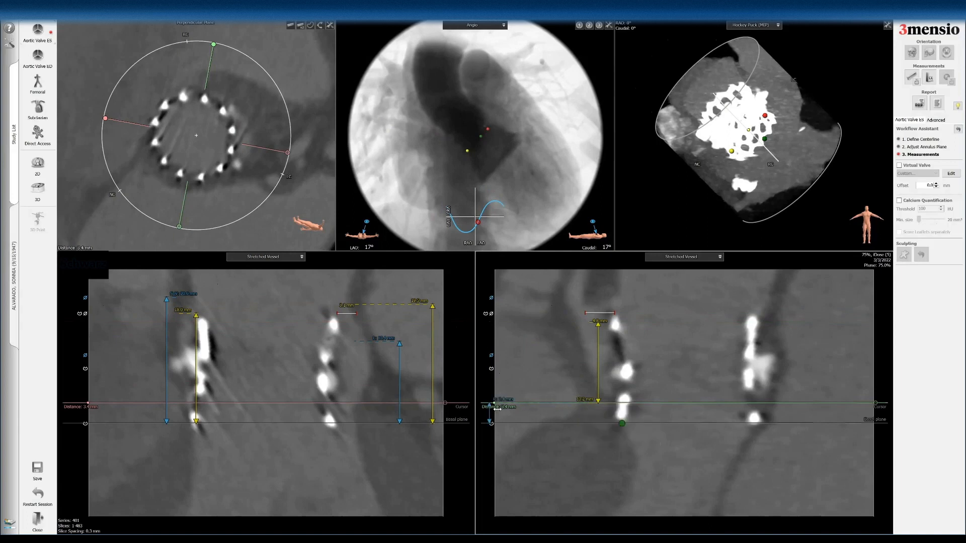
pyautogui.rightClick(490, 413)
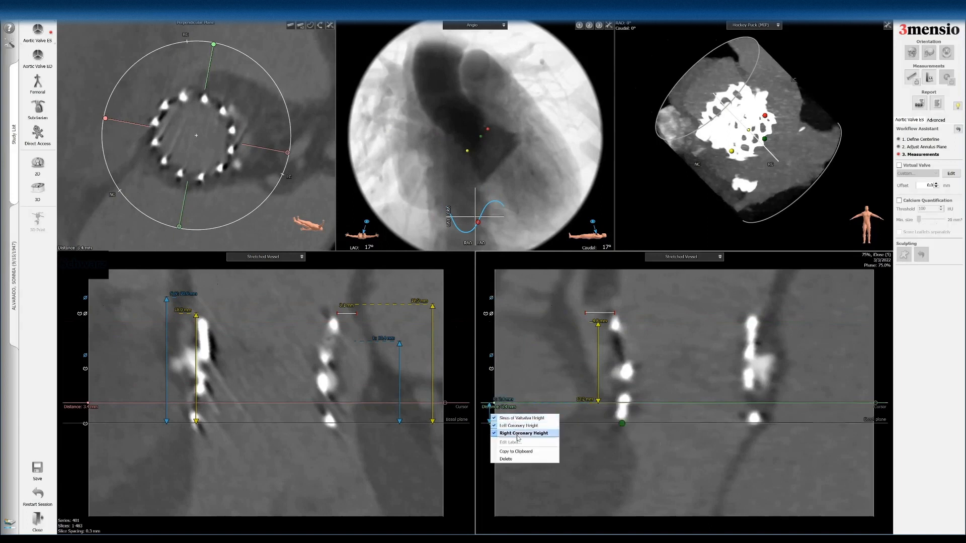
pyautogui.click(518, 433)
pyautogui.rightClick(491, 412)
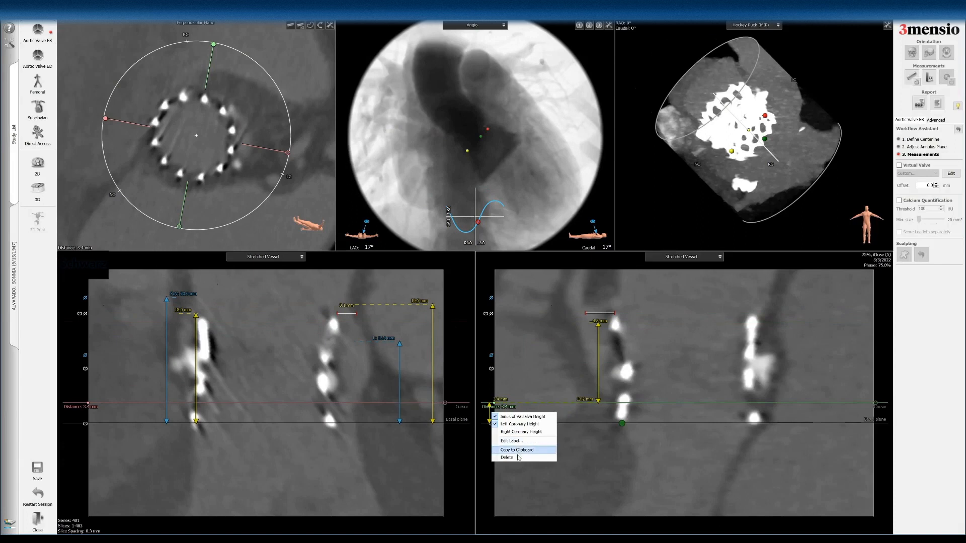
pyautogui.click(508, 458)
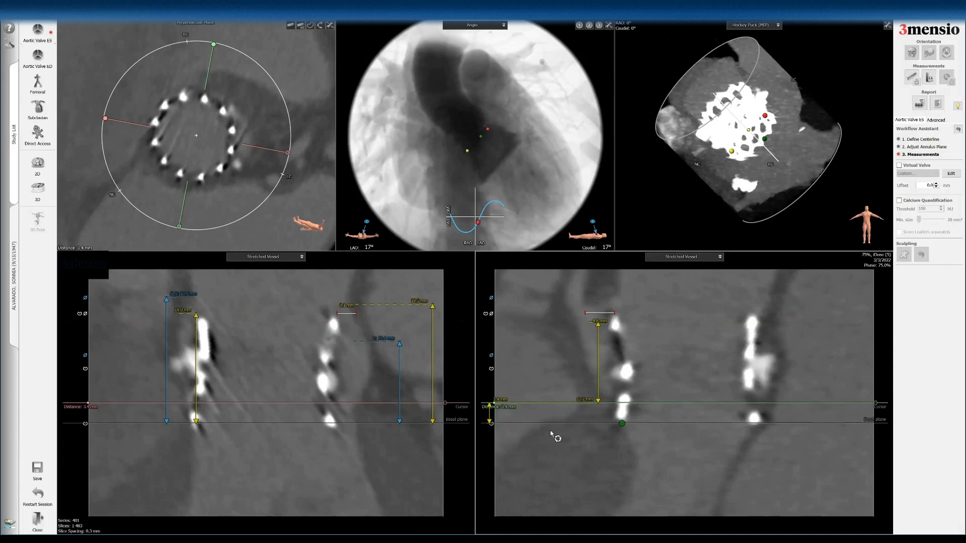
# Step: Assign the length beside the stent as Right Coronary Height, and add a basal-plane height to the sinotubular junction on the stent's opposite side
pyautogui.rightClick(597, 385)
pyautogui.click(619, 398)
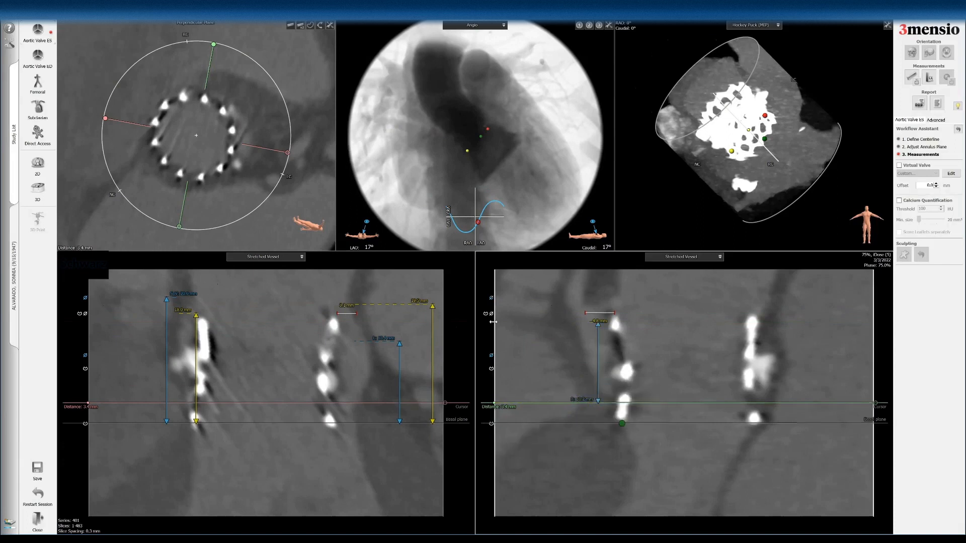
pyautogui.moveTo(580, 398); pyautogui.dragTo(636, 301)
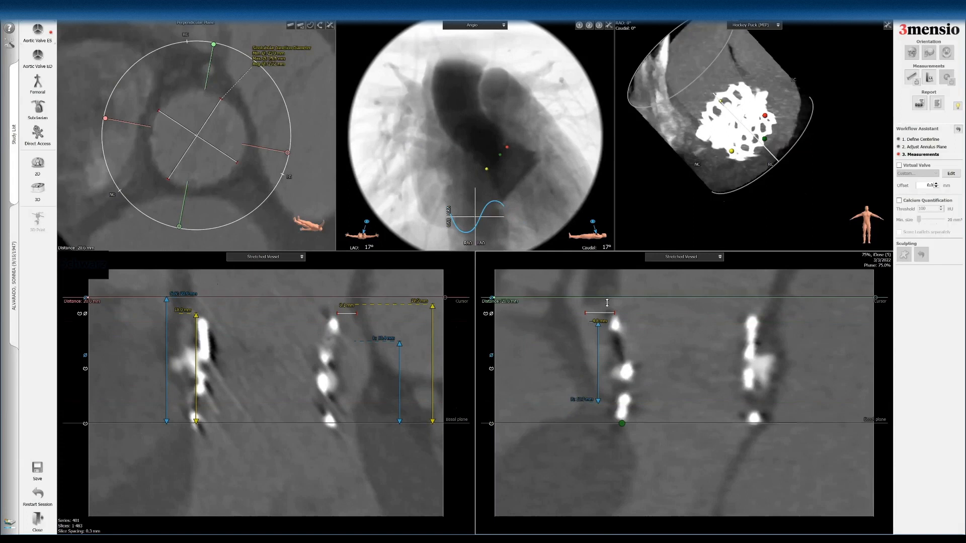
pyautogui.rightClick(634, 300)
pyautogui.click(646, 302)
pyautogui.moveTo(489, 307); pyautogui.dragTo(800, 337)
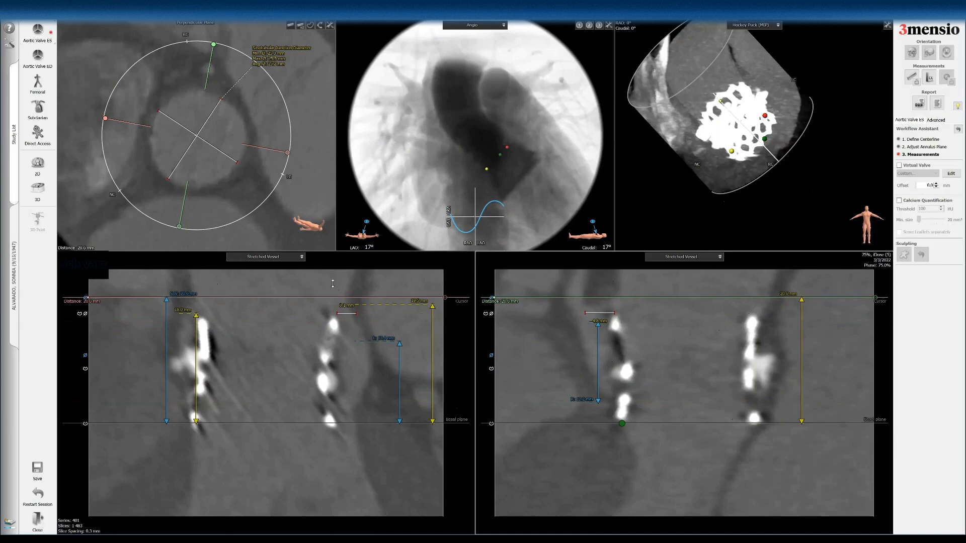
# Step: Rotate the slice planes toward the left coronary cusp and add the first stretched vessel view to the report as Sinus Height LCC, with labels spread apart
pyautogui.moveTo(287, 152); pyautogui.dragTo(273, 187)
pyautogui.scroll(-5, 307, 190)
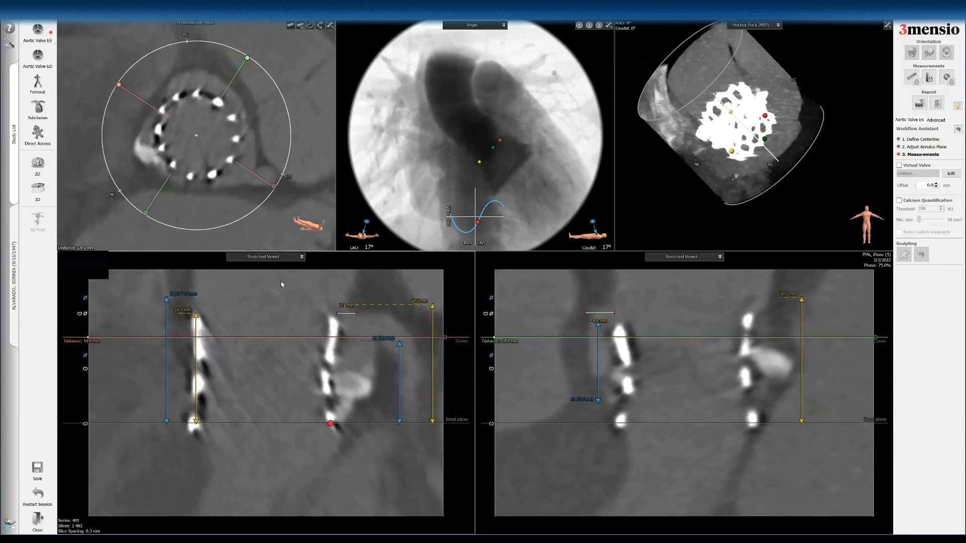
pyautogui.press('space')
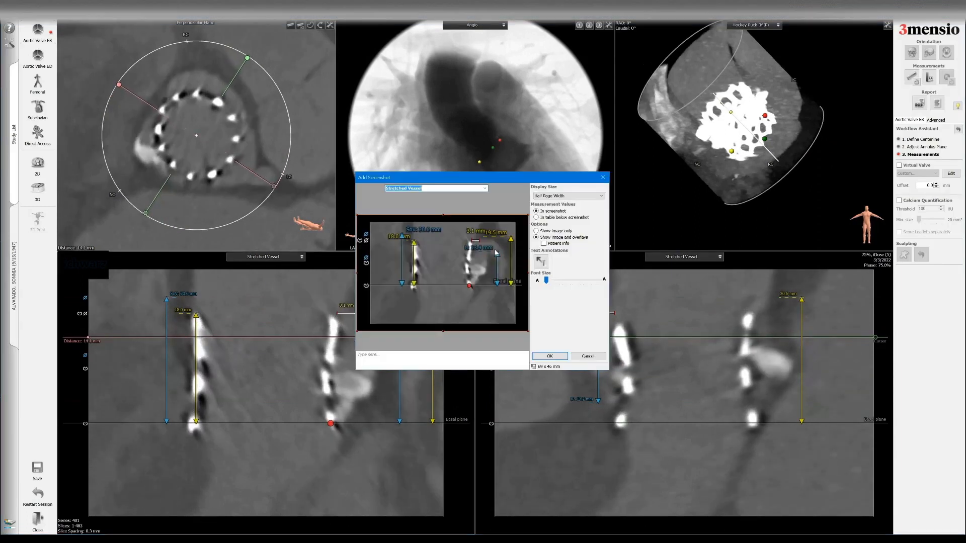
pyautogui.moveTo(511, 251); pyautogui.dragTo(520, 252)
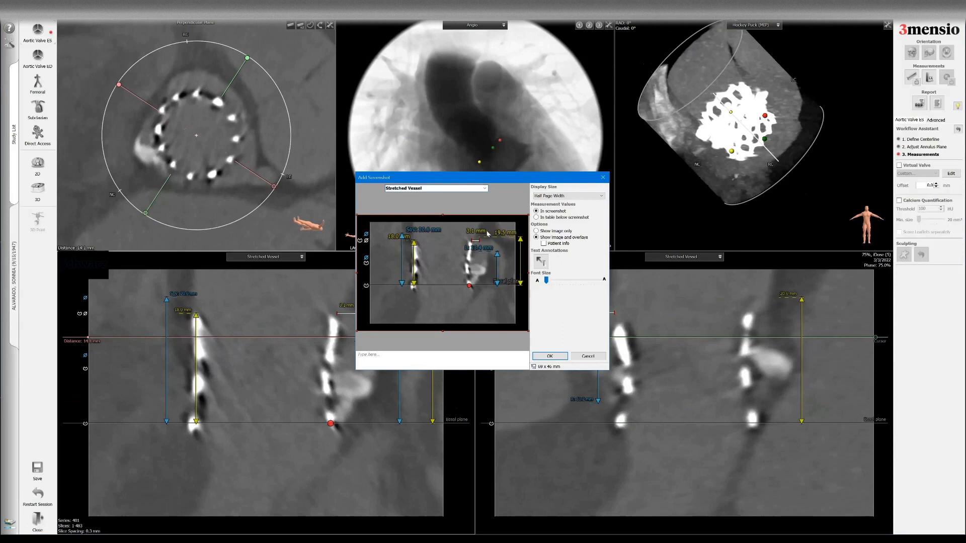
pyautogui.moveTo(401, 250); pyautogui.dragTo(379, 245)
pyautogui.click(485, 189)
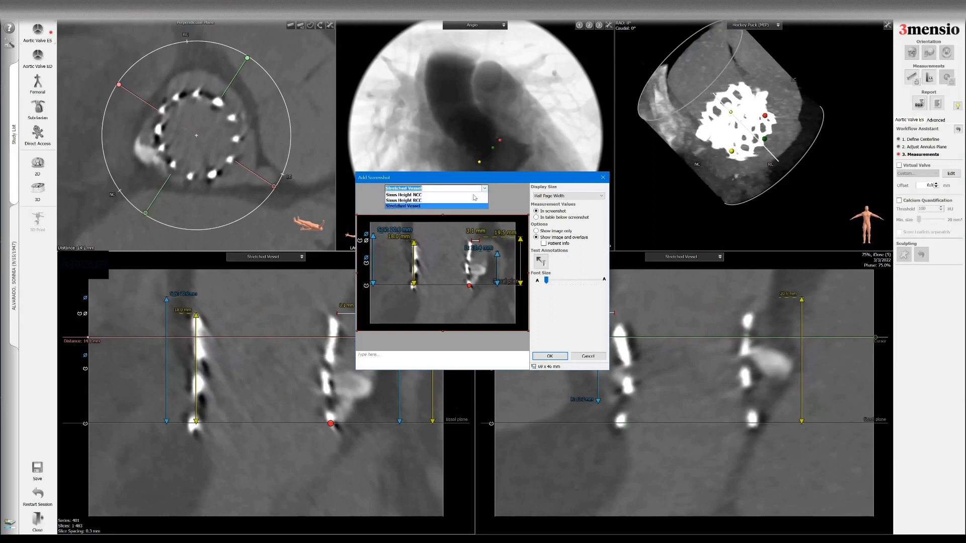
pyautogui.click(422, 204)
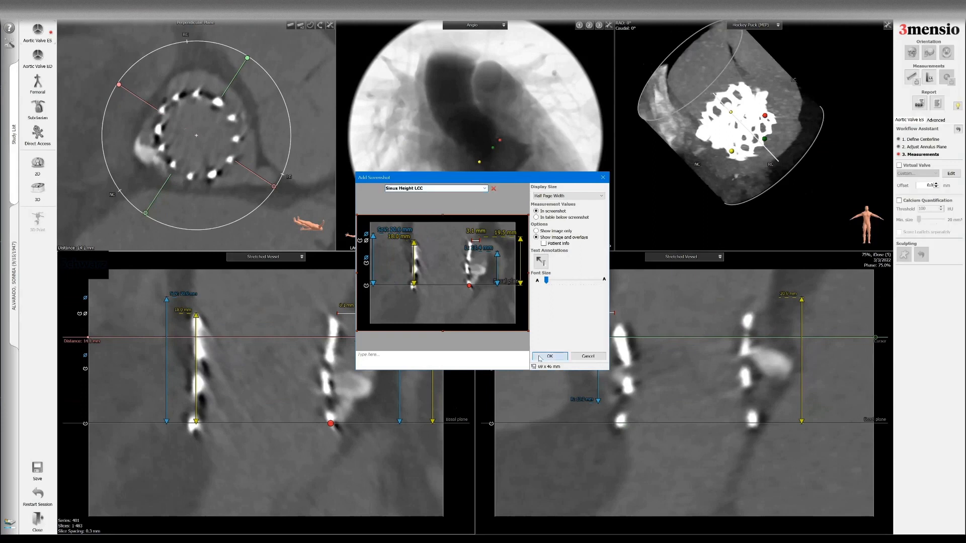
pyautogui.click(549, 356)
# Step: Rotate the slice planes back to the right coronary cusp and add the second stretched vessel view to the report as Sinus Height RCC
pyautogui.moveTo(247, 58); pyautogui.dragTo(198, 43)
pyautogui.moveTo(236, 77); pyautogui.dragTo(212, 45)
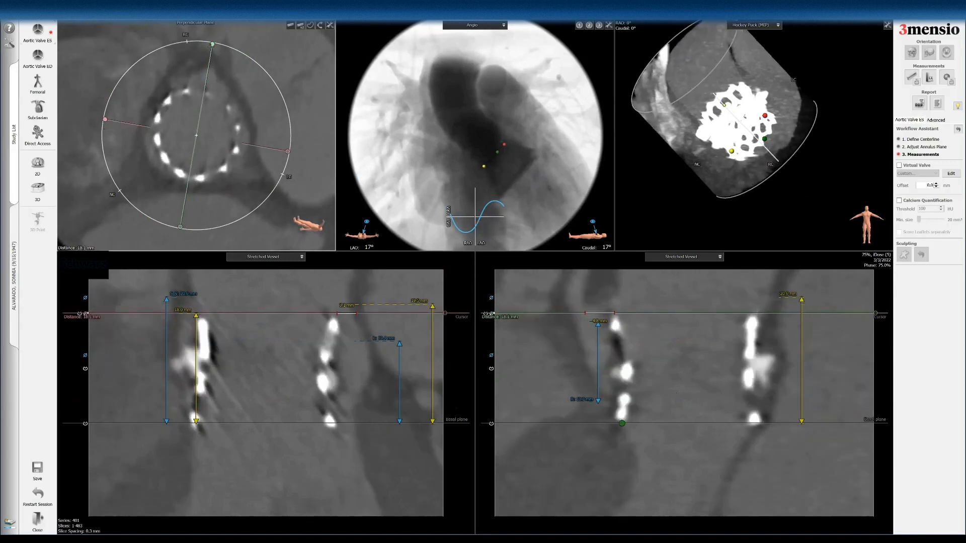
pyautogui.rightClick(537, 297)
pyautogui.click(564, 297)
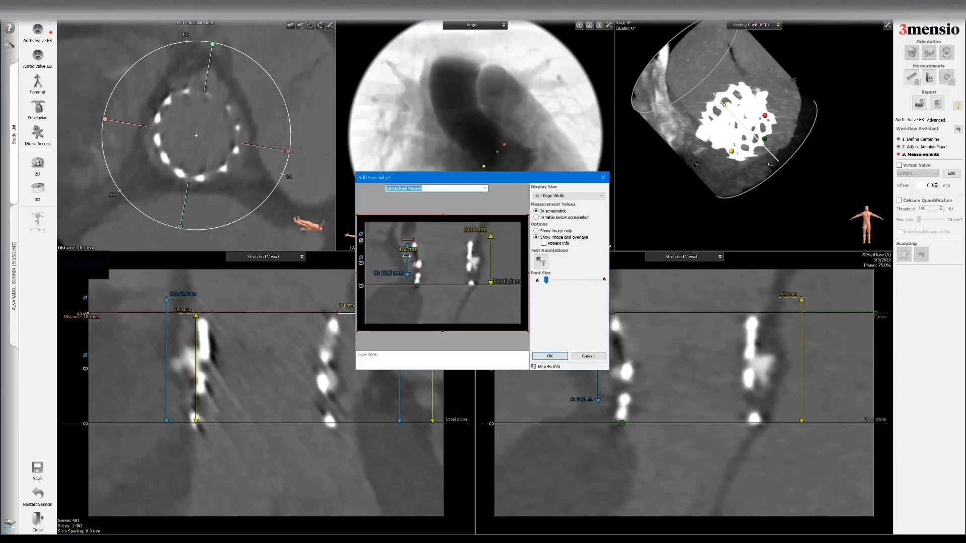
pyautogui.moveTo(387, 255); pyautogui.dragTo(382, 256)
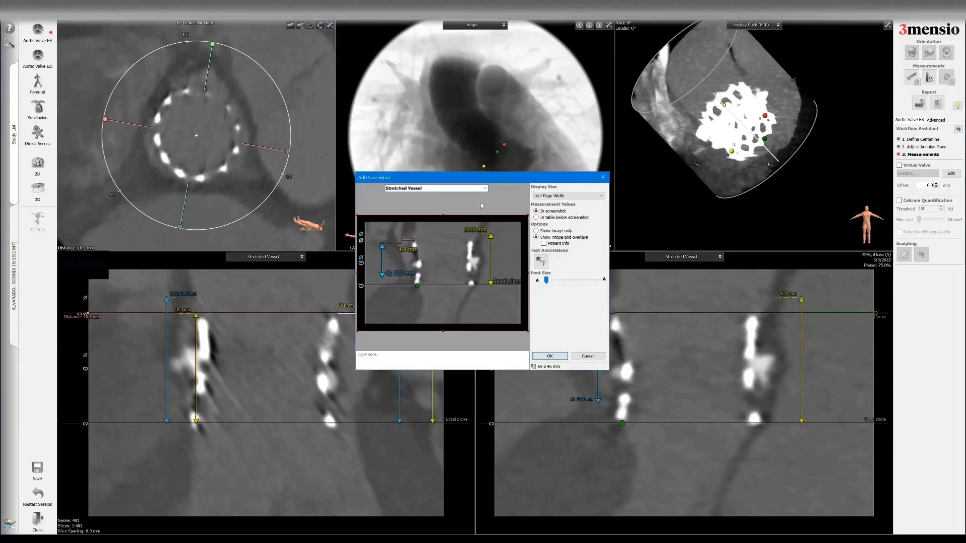
pyautogui.click(452, 188)
pyautogui.click(464, 207)
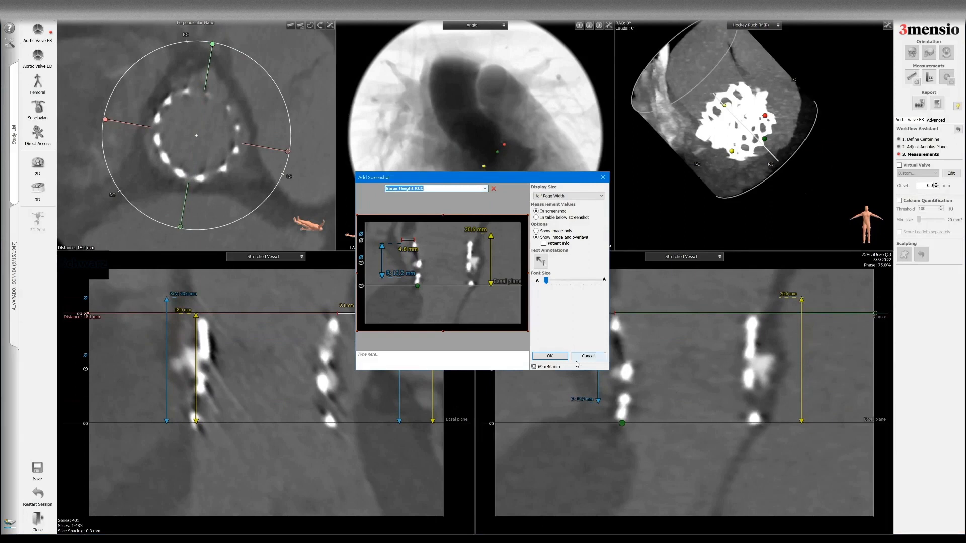
pyautogui.click(550, 356)
# Step: Place two markers on stent struts in the perpendicular plane at mid-stent level, one toward the RC–LC side and one toward the RC–NC side
pyautogui.moveTo(242, 86); pyautogui.dragTo(252, 113)
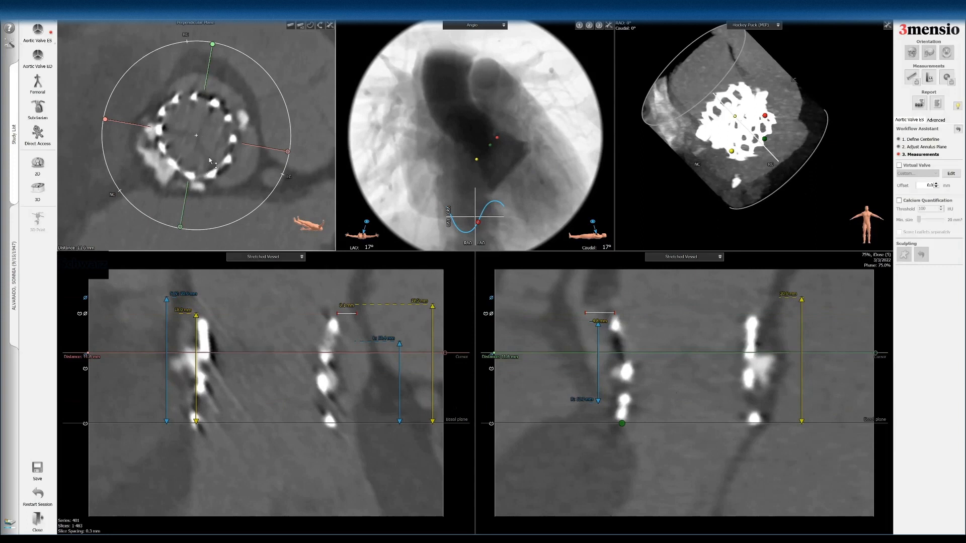
pyautogui.rightClick(246, 73)
pyautogui.moveTo(292, 98)
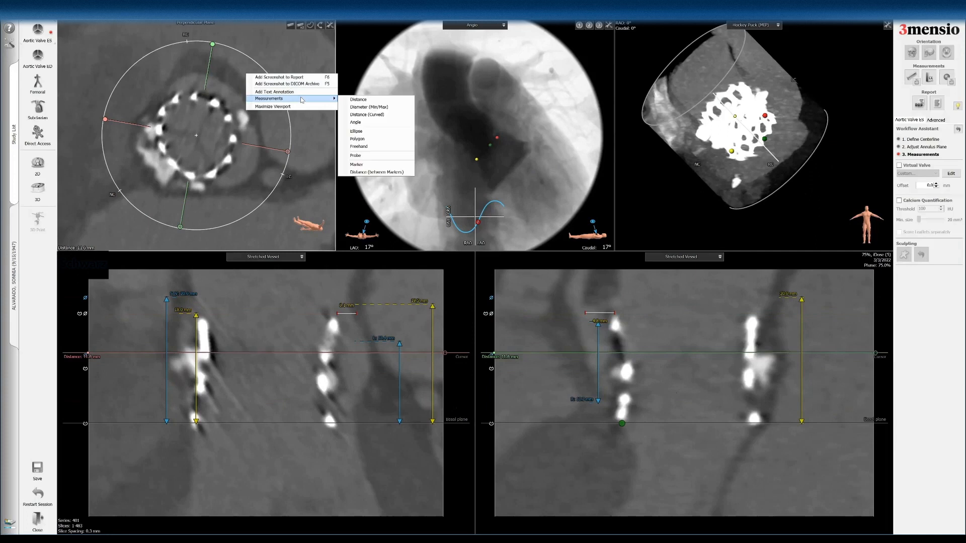
pyautogui.click(356, 165)
pyautogui.click(213, 103)
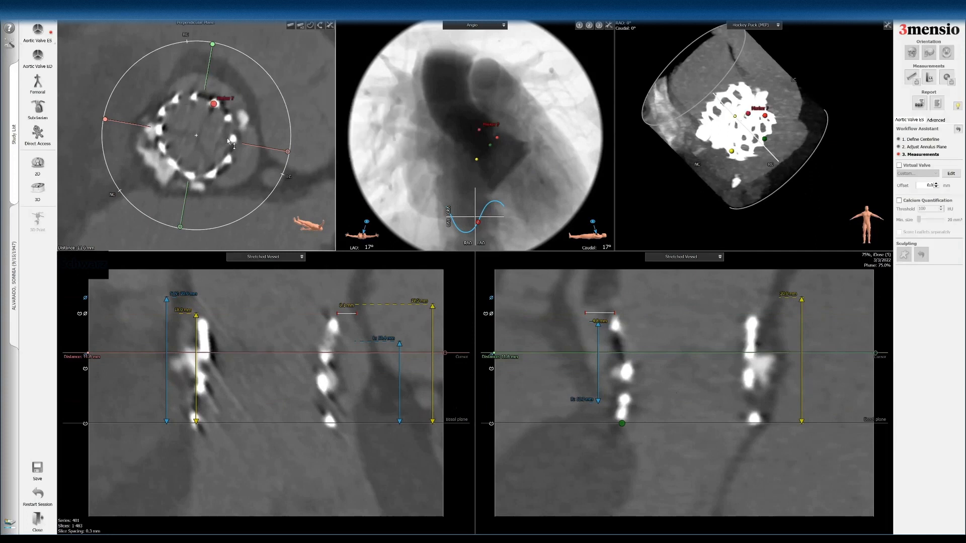
pyautogui.rightClick(233, 111)
pyautogui.moveTo(289, 137)
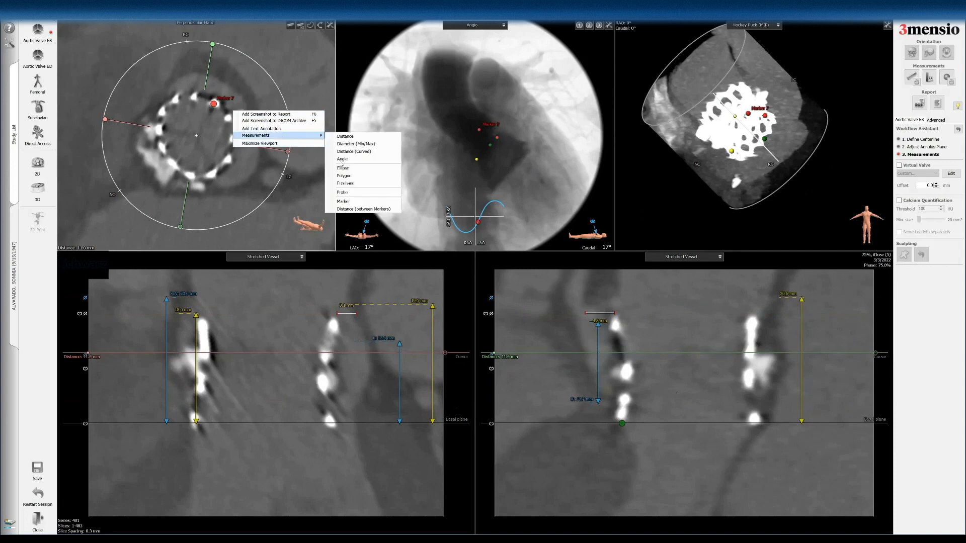
pyautogui.click(342, 201)
pyautogui.click(158, 130)
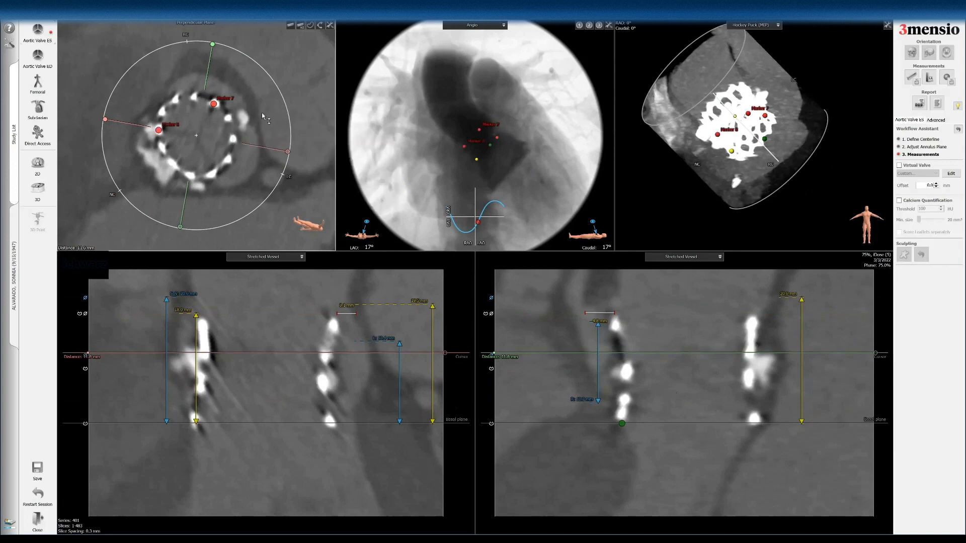
# Step: Place a third marker on the stent strut near the LC–NC side and fine-tune the position of the first marker
pyautogui.rightClick(262, 112)
pyautogui.moveTo(301, 138)
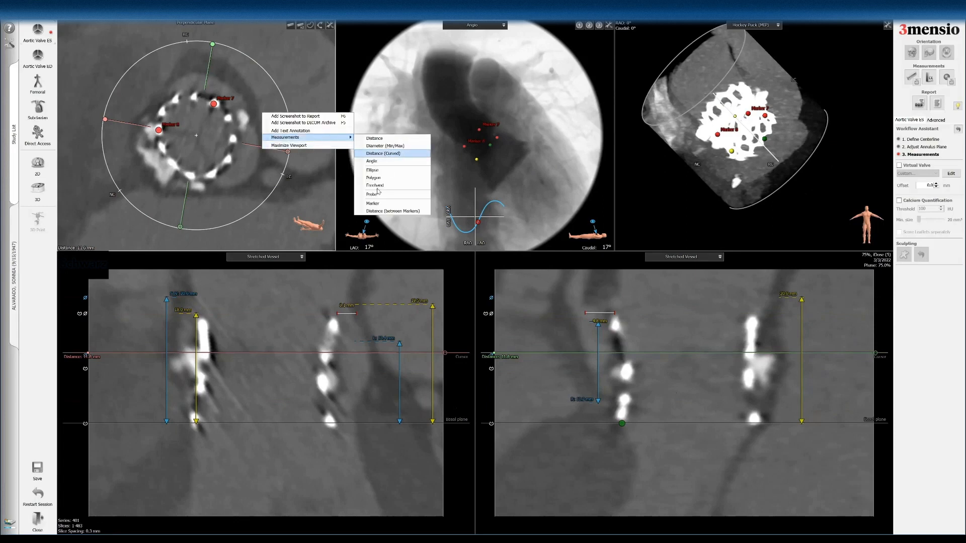
pyautogui.click(377, 203)
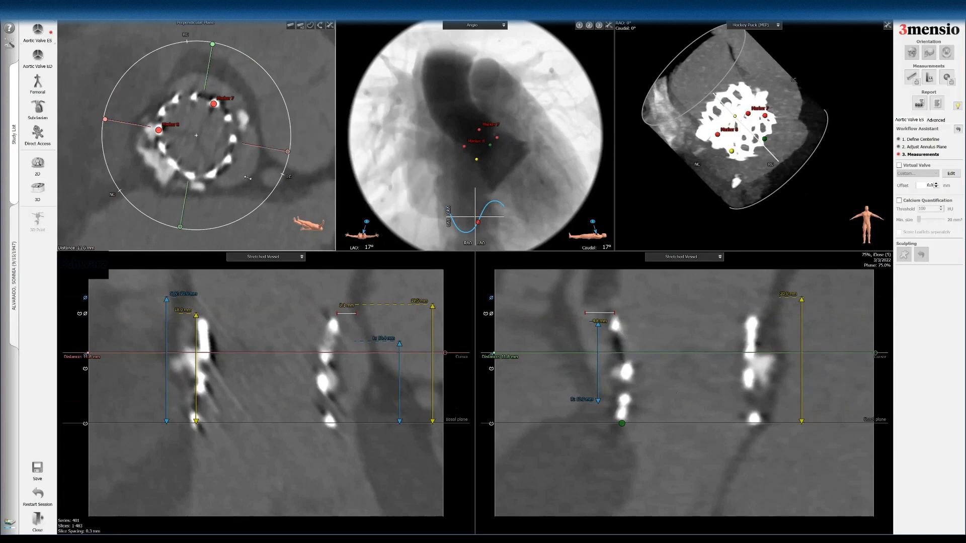
pyautogui.click(214, 173)
pyautogui.scroll(4, 217, 133)
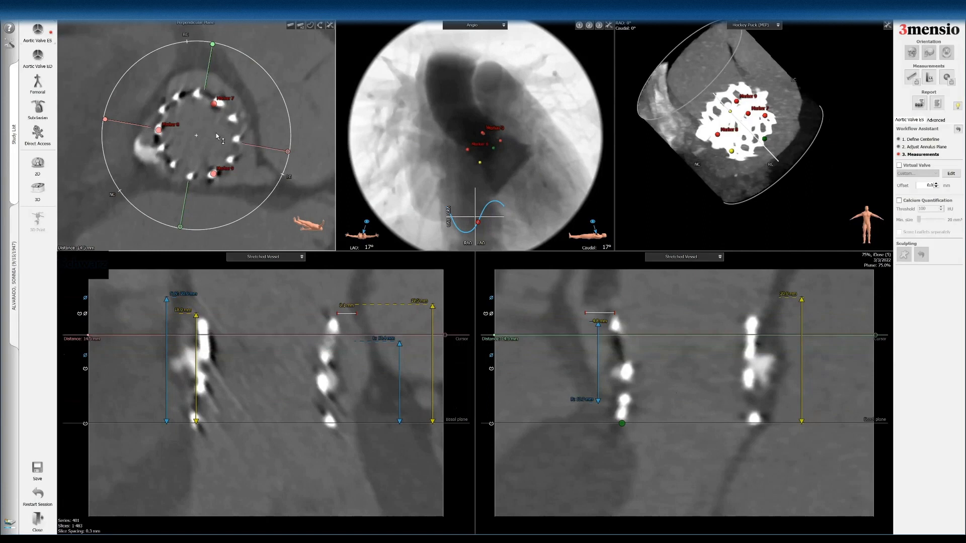
pyautogui.moveTo(214, 104); pyautogui.dragTo(215, 104)
pyautogui.scroll(-4, 220, 145)
# Step: Measure the angle at the stent's centre between the left and right coronary directions, and return the cursor plane to mid-stent level
pyautogui.rightClick(285, 100)
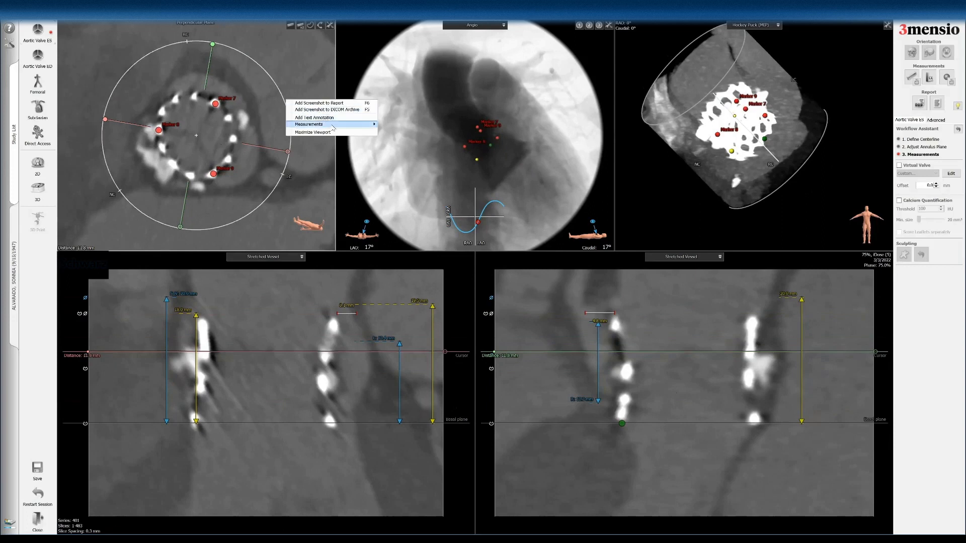
pyautogui.click(314, 196)
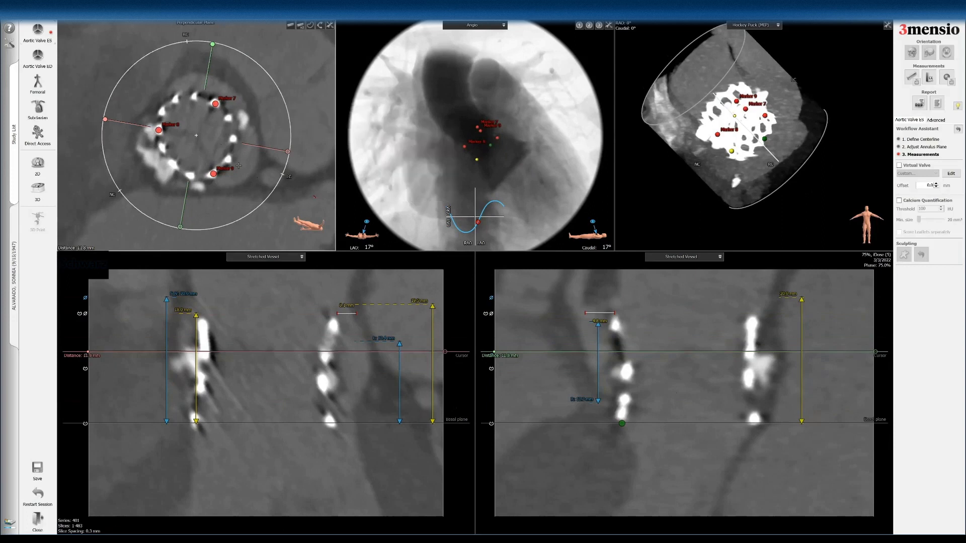
pyautogui.click(195, 134)
pyautogui.scroll(8, 240, 65)
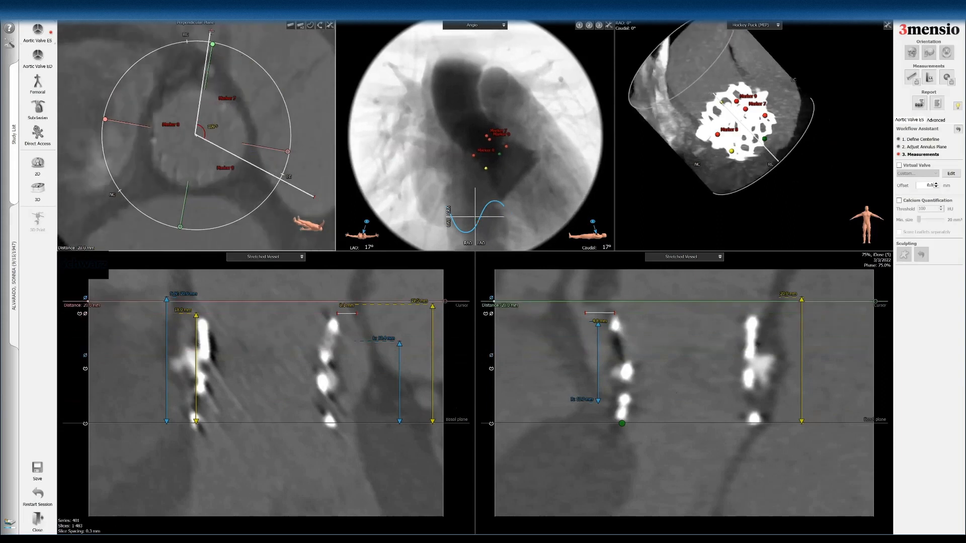
pyautogui.click(215, 32)
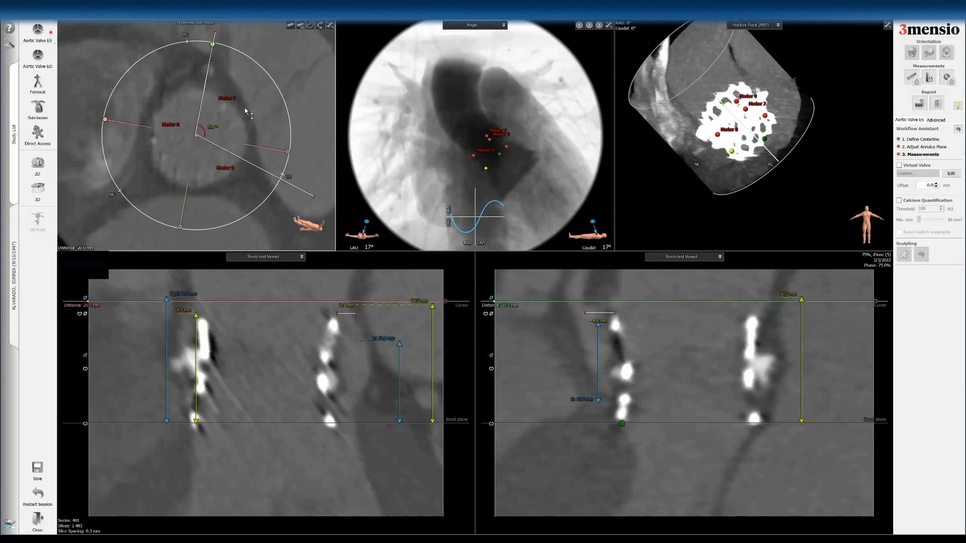
pyautogui.scroll(-7, 250, 116)
pyautogui.scroll(-3, 256, 130)
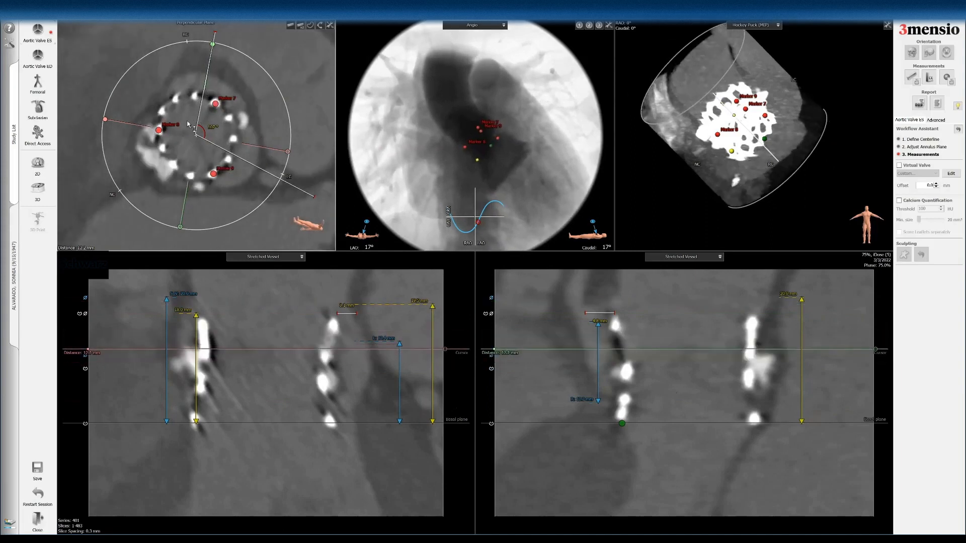
# Step: Move the three marker labels clear of the stent and add a screenshot of the perpendicular plane to the report
pyautogui.moveTo(172, 124); pyautogui.dragTo(132, 119)
pyautogui.moveTo(226, 98); pyautogui.dragTo(243, 86)
pyautogui.moveTo(225, 168); pyautogui.dragTo(202, 207)
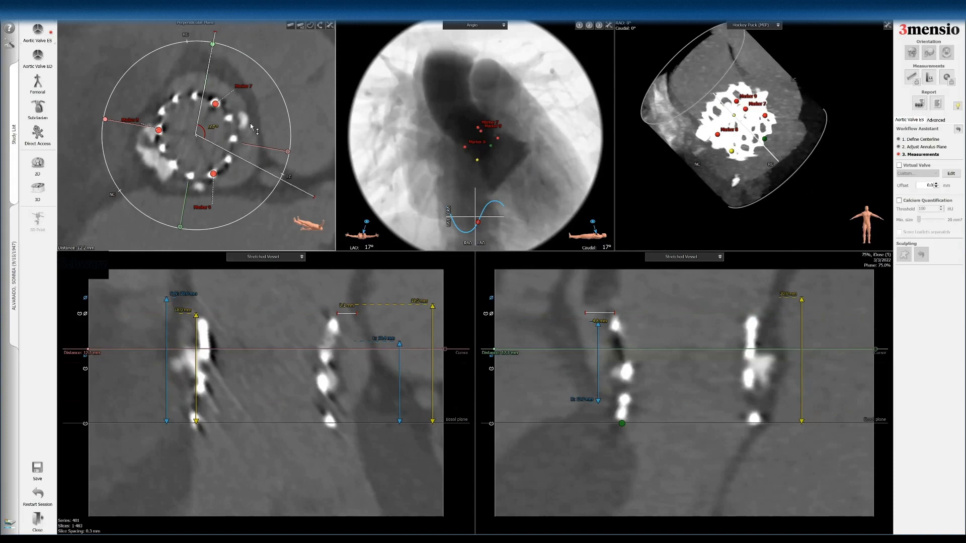
pyautogui.rightClick(306, 82)
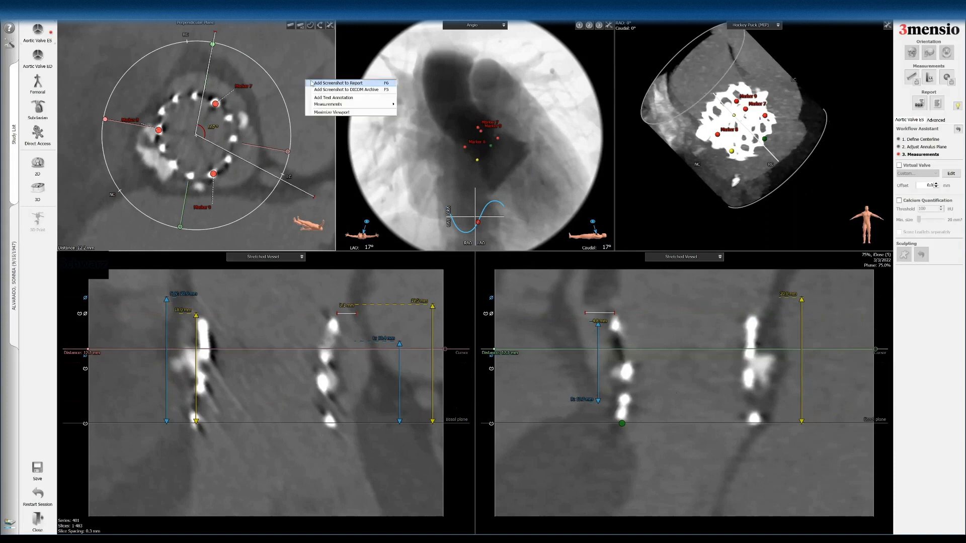
pyautogui.press('Return')
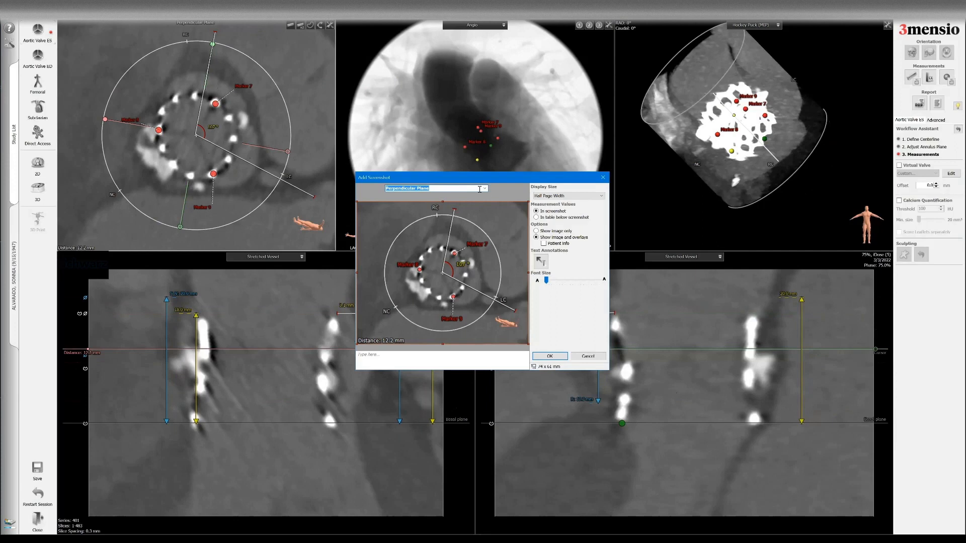
pyautogui.write('@')
pyautogui.press('Return')
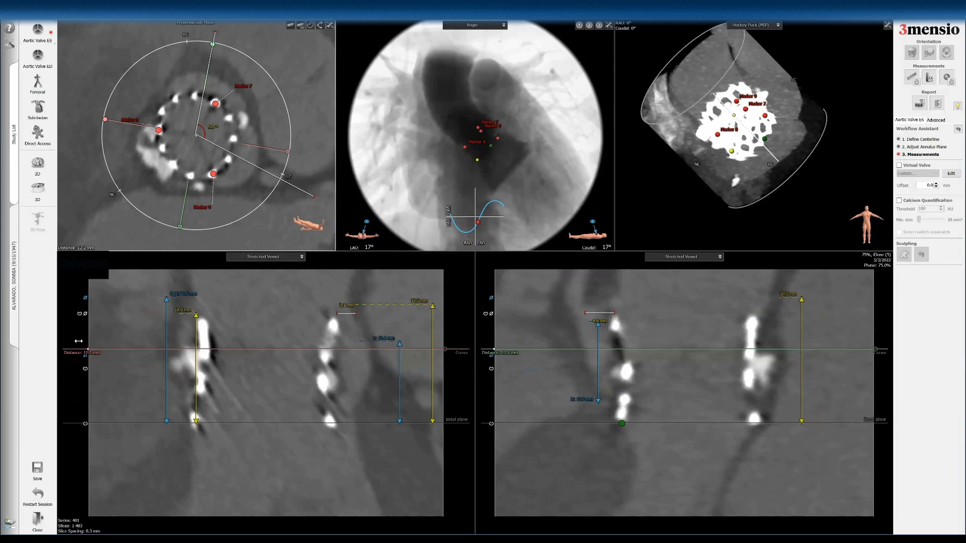
# Step: Add a perpendicular plane screenshot at the stent-top measurement level to the report, with distance labels moved outward and the title VTC to LM, RCA
pyautogui.click(85, 315)
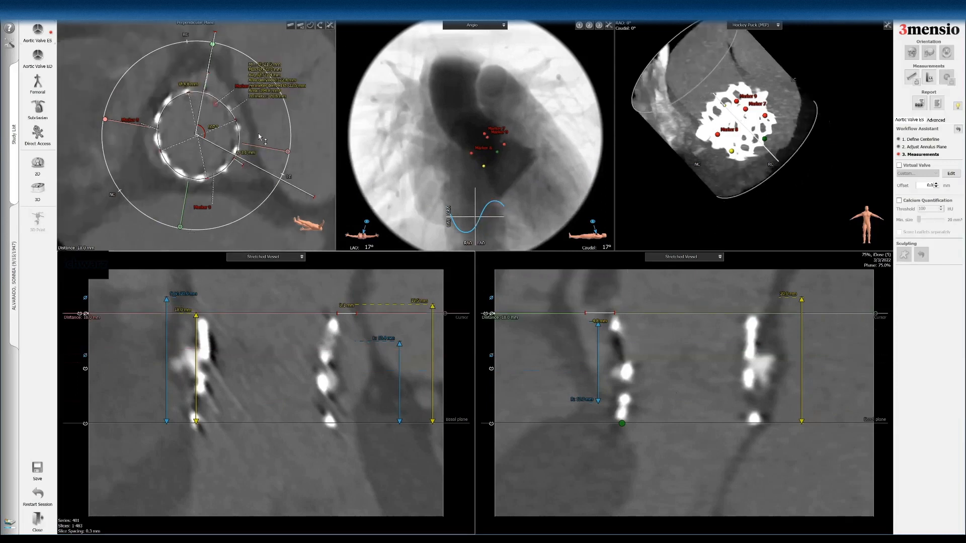
pyautogui.rightClick(285, 115)
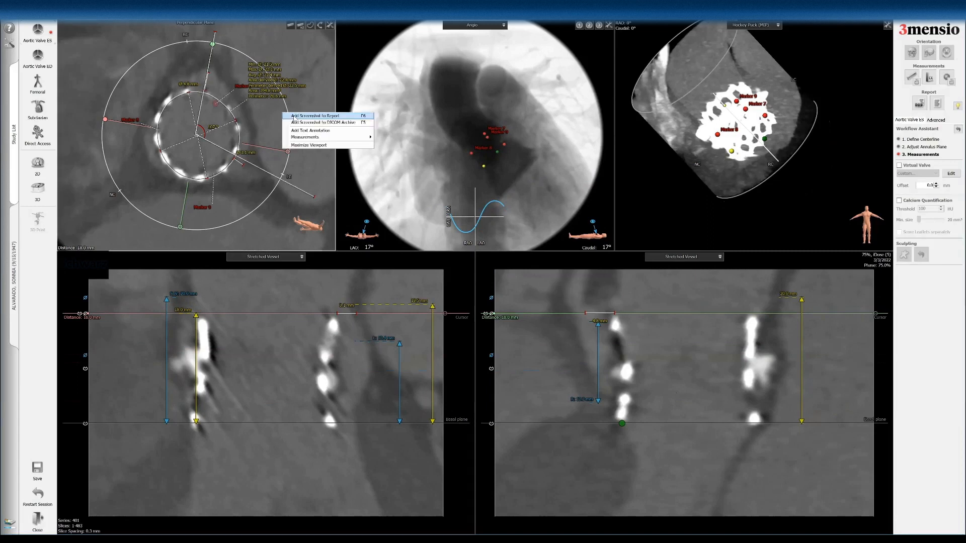
pyautogui.click(314, 116)
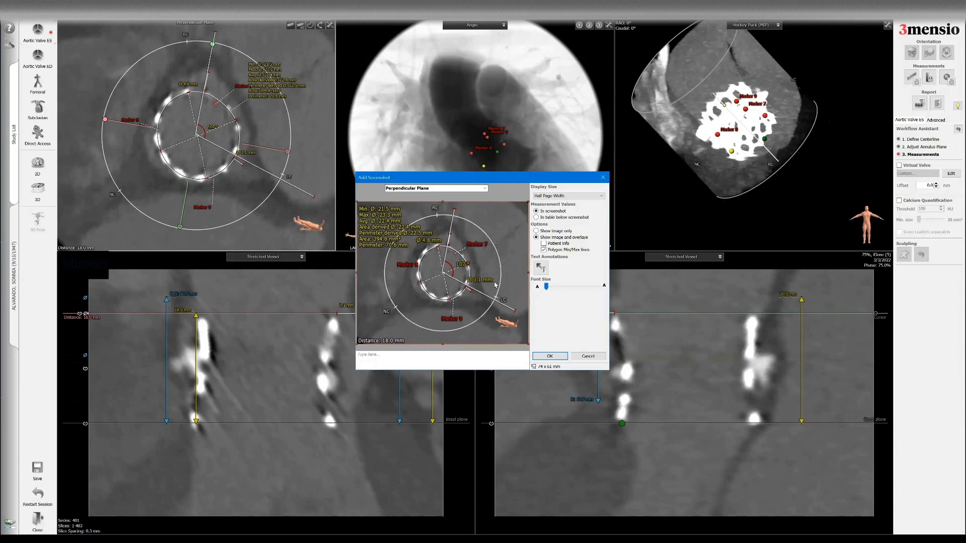
pyautogui.moveTo(432, 240); pyautogui.dragTo(483, 218)
pyautogui.moveTo(481, 281); pyautogui.dragTo(506, 278)
pyautogui.moveTo(460, 189); pyautogui.dragTo(387, 191)
pyautogui.write('VTC to LM, RCA')
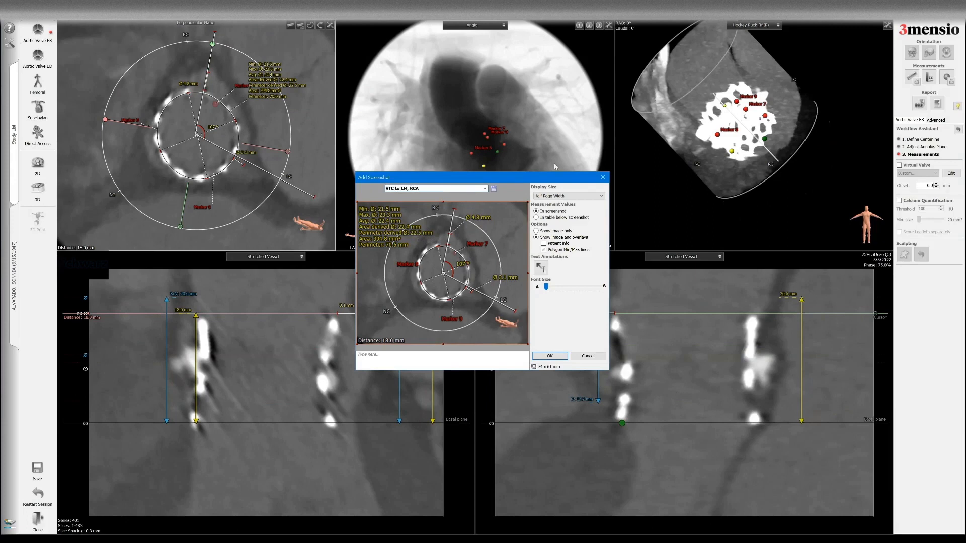
pyautogui.press('Return')
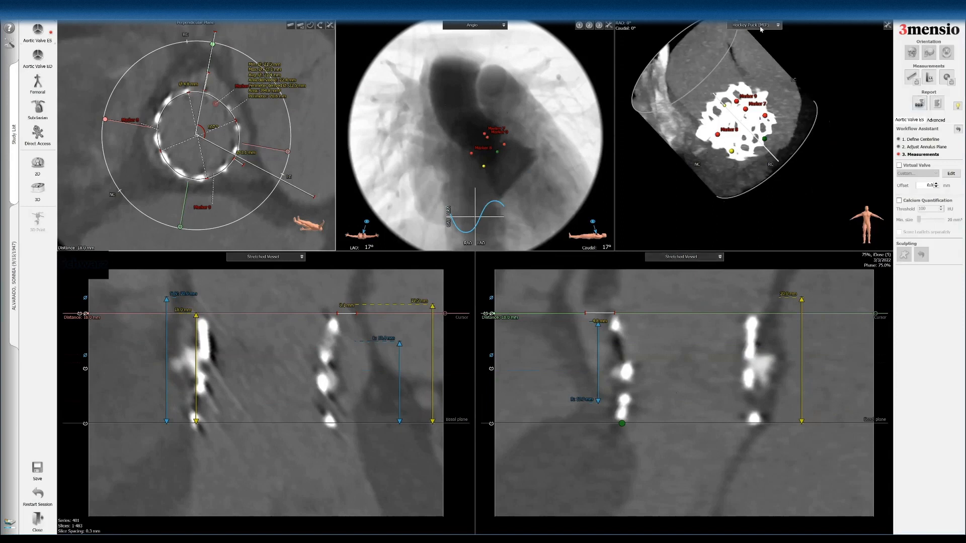
# Step: Move the cursor plane to the basal plane and rotate the Hockey Puck (MIP) view to look straight down the stent
pyautogui.click(684, 424)
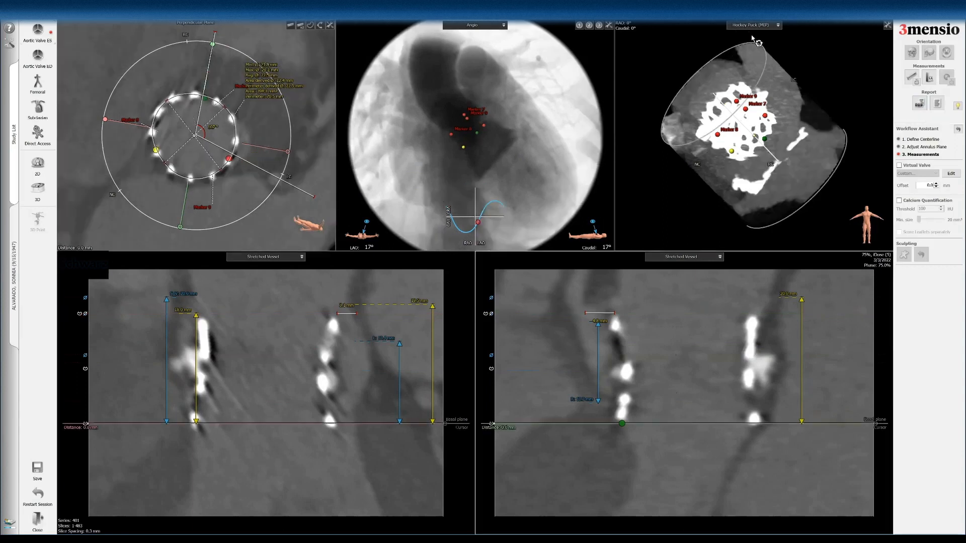
pyautogui.click(758, 25)
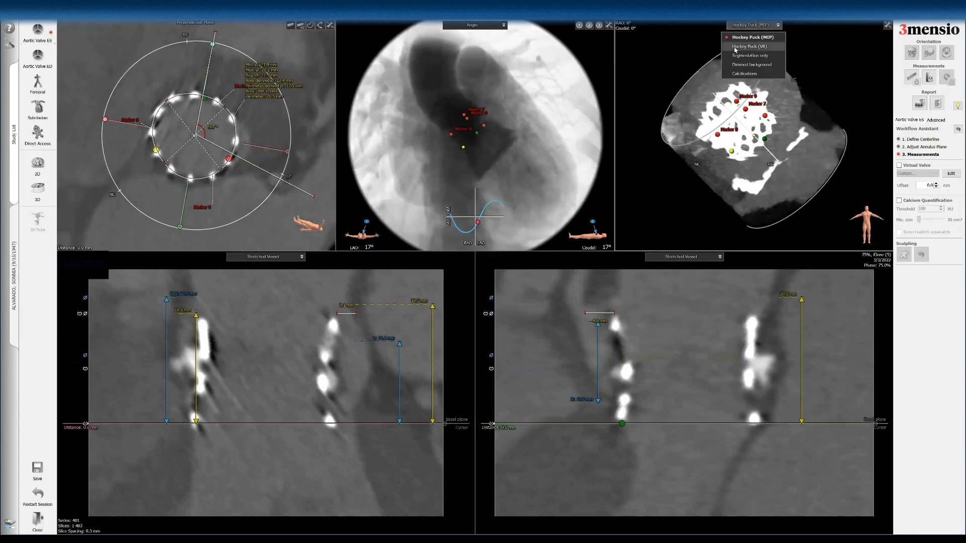
pyautogui.click(677, 62)
pyautogui.moveTo(689, 104); pyautogui.dragTo(792, 178)
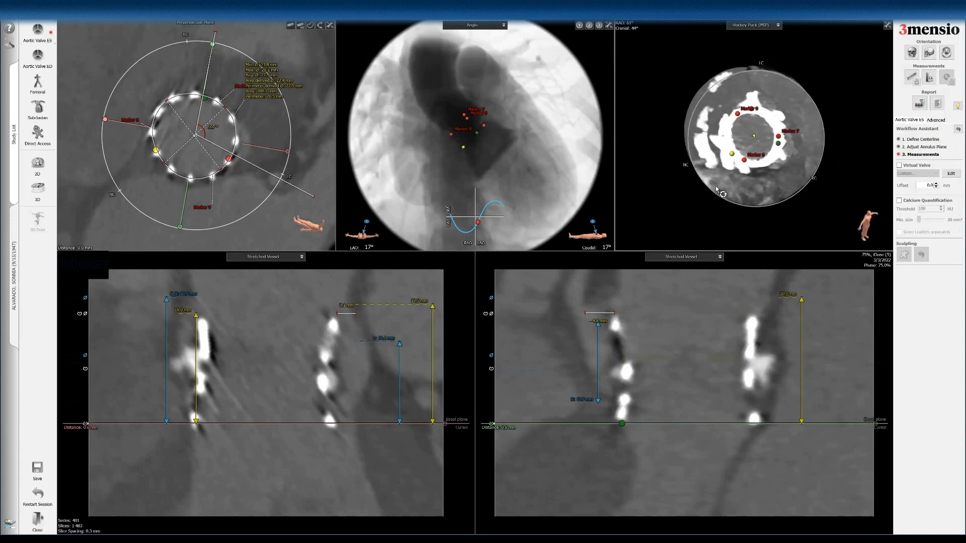
# Step: Adjust the contrast and framing of the end-on Hockey Puck (MIP) view to show the stent ring, and add a screenshot to the report
pyautogui.moveTo(737, 188); pyautogui.dragTo(847, 113, button='right')
pyautogui.moveTo(698, 217); pyautogui.dragTo(816, 146, button='right')
pyautogui.moveTo(706, 197); pyautogui.dragTo(777, 123, button='right')
pyautogui.moveTo(764, 111); pyautogui.dragTo(789, 247, button='middle')
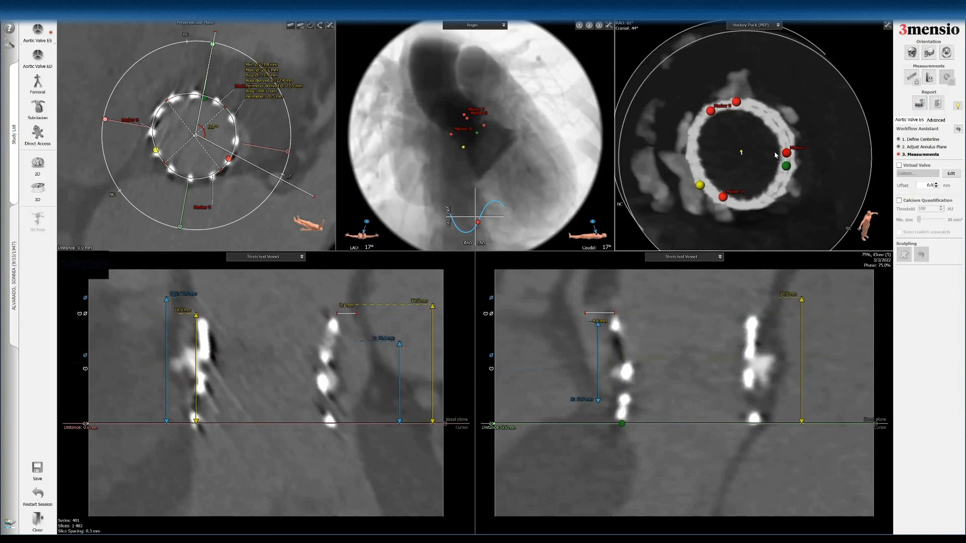
pyautogui.moveTo(764, 168); pyautogui.dragTo(776, 150)
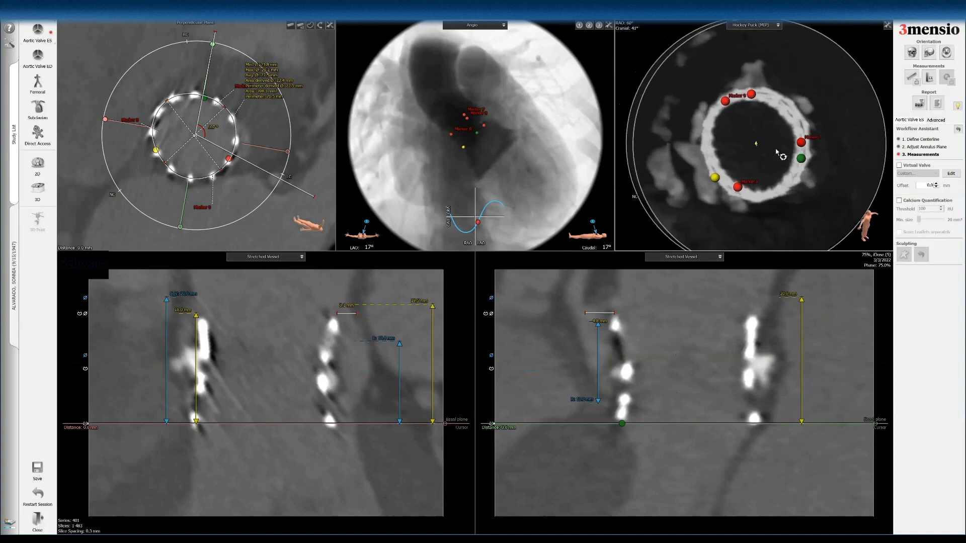
pyautogui.rightClick(801, 69)
pyautogui.click(808, 73)
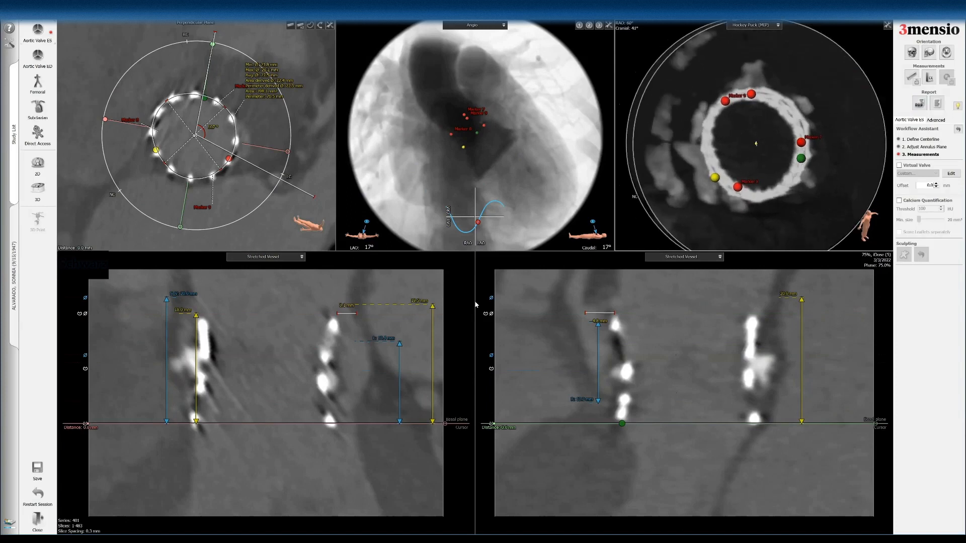
pyautogui.click(557, 360)
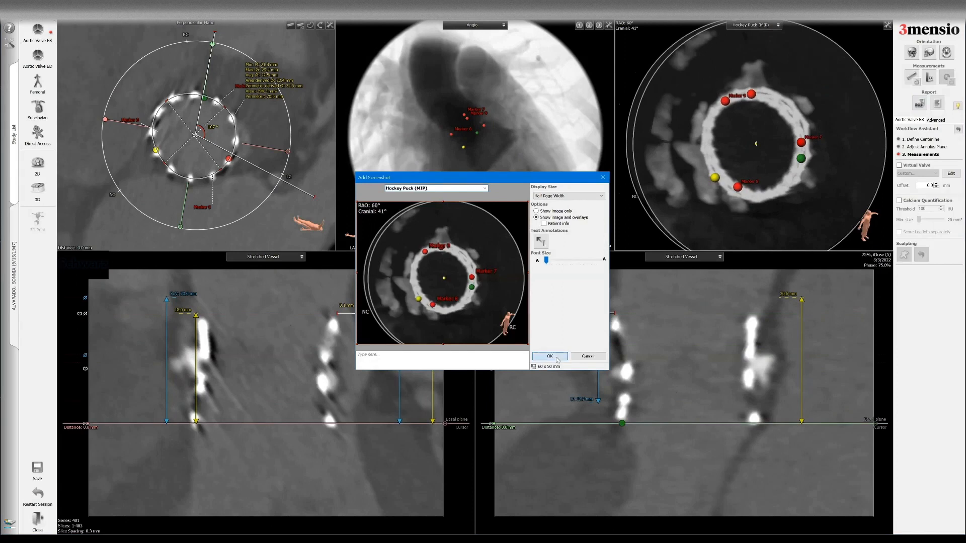
# Step: Rotate the Hockey Puck (MIP) view to LAO 20°, Caudal 15° and measure the stent frame's width at its outflow end
pyautogui.moveTo(718, 165); pyautogui.dragTo(757, 90)
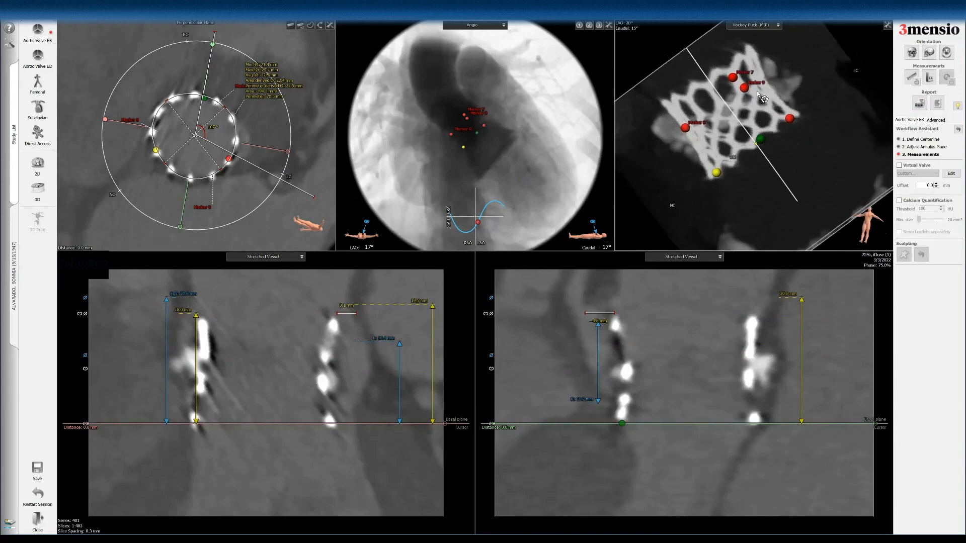
pyautogui.moveTo(797, 36); pyautogui.dragTo(805, 65, button='middle')
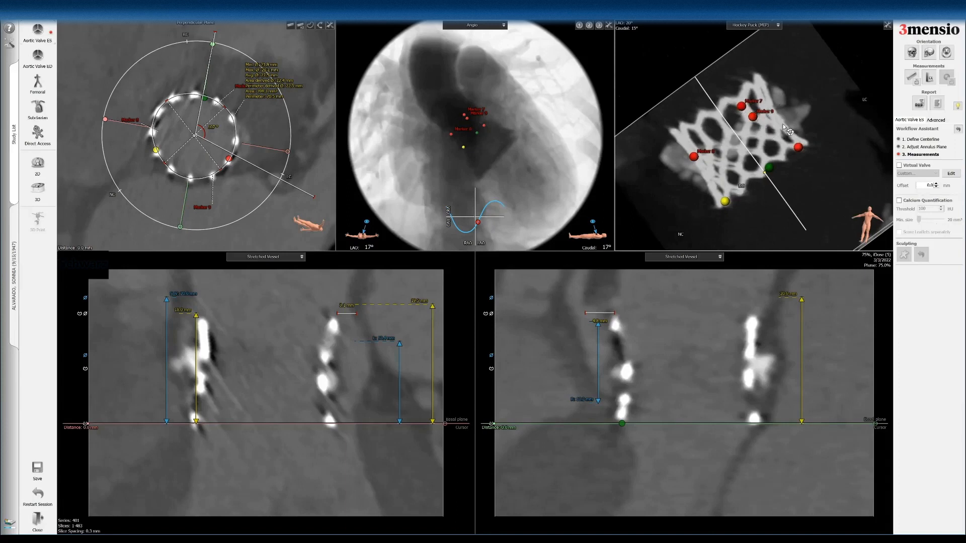
pyautogui.rightClick(803, 56)
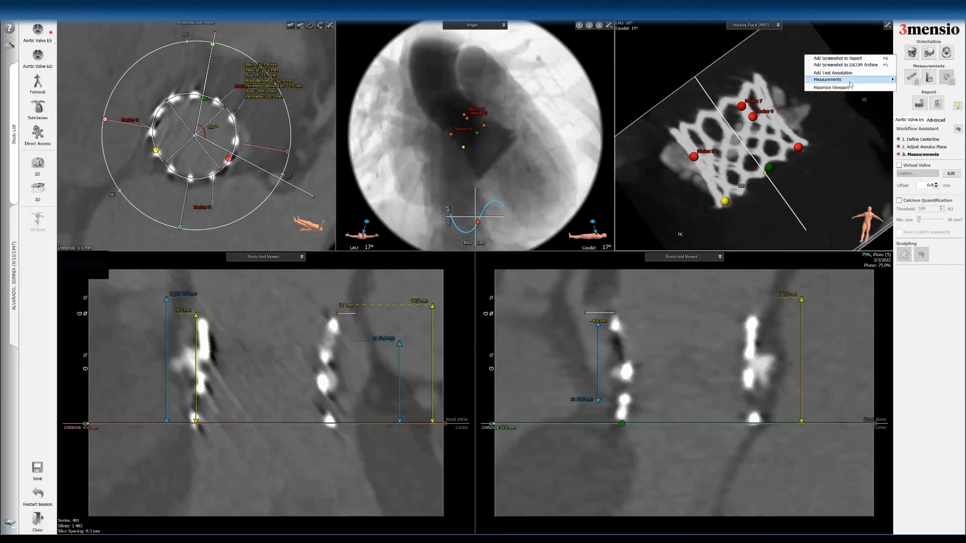
pyautogui.click(913, 78)
pyautogui.click(671, 129)
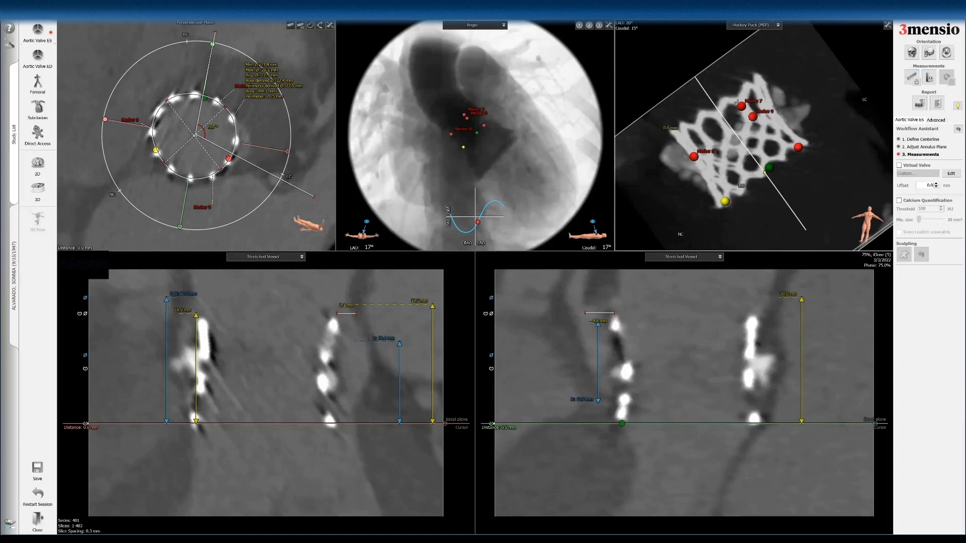
pyautogui.click(757, 74)
# Step: Measure the stent frame's width at mid-frame and at its inflow end in the side view
pyautogui.click(912, 78)
pyautogui.click(700, 165)
pyautogui.click(776, 115)
pyautogui.click(910, 76)
pyautogui.click(723, 204)
pyautogui.click(799, 146)
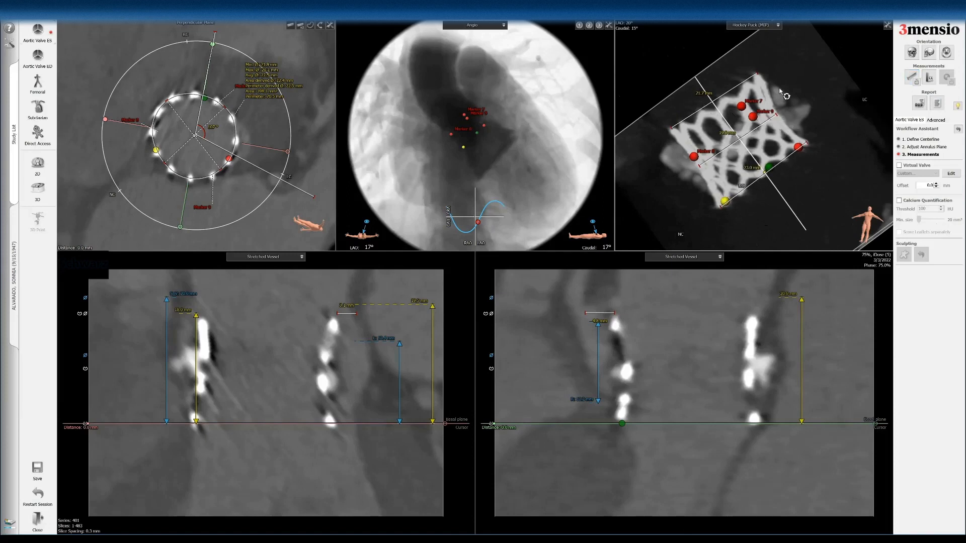
# Step: Measure the stent frame's height along both sides, from the outflow corners to the inflow corners
pyautogui.click(911, 78)
pyautogui.click(910, 77)
pyautogui.click(756, 72)
pyautogui.click(807, 144)
pyautogui.click(909, 79)
pyautogui.click(671, 127)
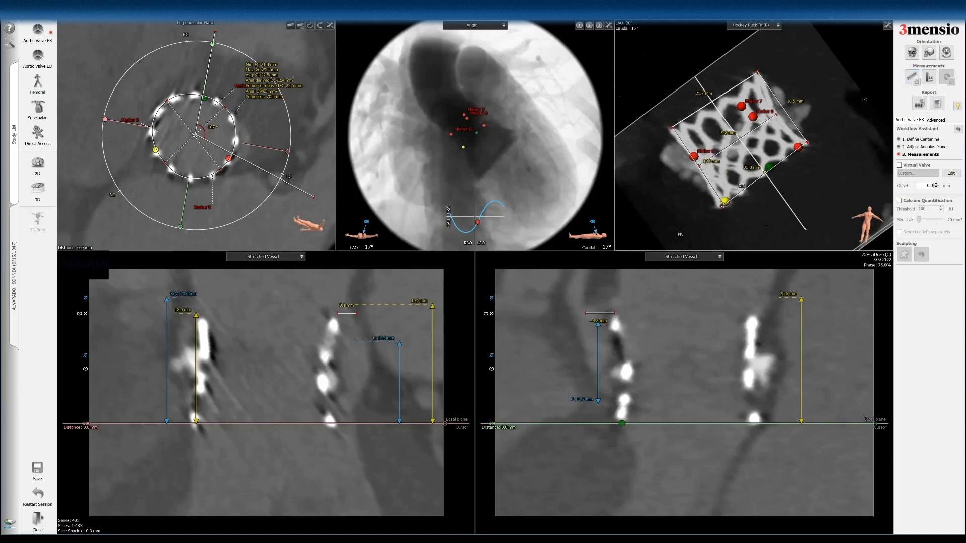
pyautogui.click(722, 206)
# Step: Add a screenshot of the measured frame to the report with distance labels moved outward and the title 23S3 Frame 3cusp
pyautogui.rightClick(804, 72)
pyautogui.click(830, 69)
pyautogui.moveTo(473, 247); pyautogui.dragTo(409, 326)
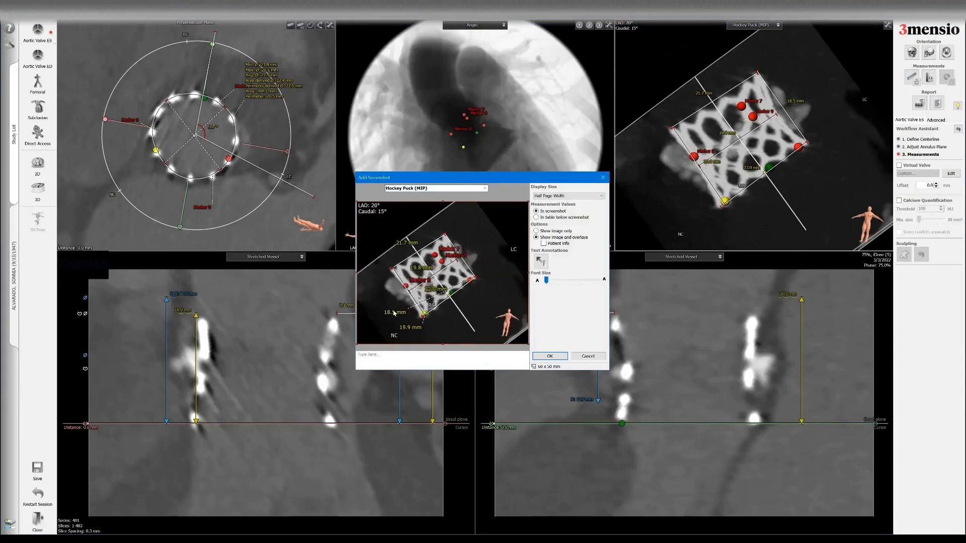
pyautogui.moveTo(393, 311); pyautogui.dragTo(500, 282)
pyautogui.moveTo(443, 294); pyautogui.dragTo(446, 333)
pyautogui.moveTo(419, 270); pyautogui.dragTo(391, 311)
pyautogui.moveTo(407, 242); pyautogui.dragTo(375, 290)
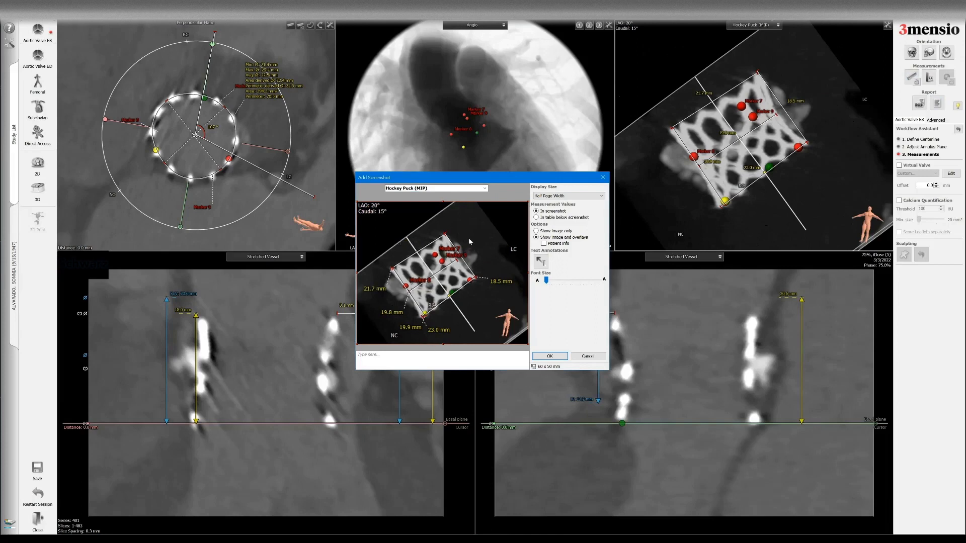
pyautogui.click(473, 187)
pyautogui.write('23s3 Frame 3cusp')
pyautogui.press('Return')
# Step: Rotate the Hockey Puck (MIP) view to RAO 1°, Caudal 32° and refit the width and height measurement endpoints to the stent frame
pyautogui.moveTo(740, 173); pyautogui.dragTo(770, 139)
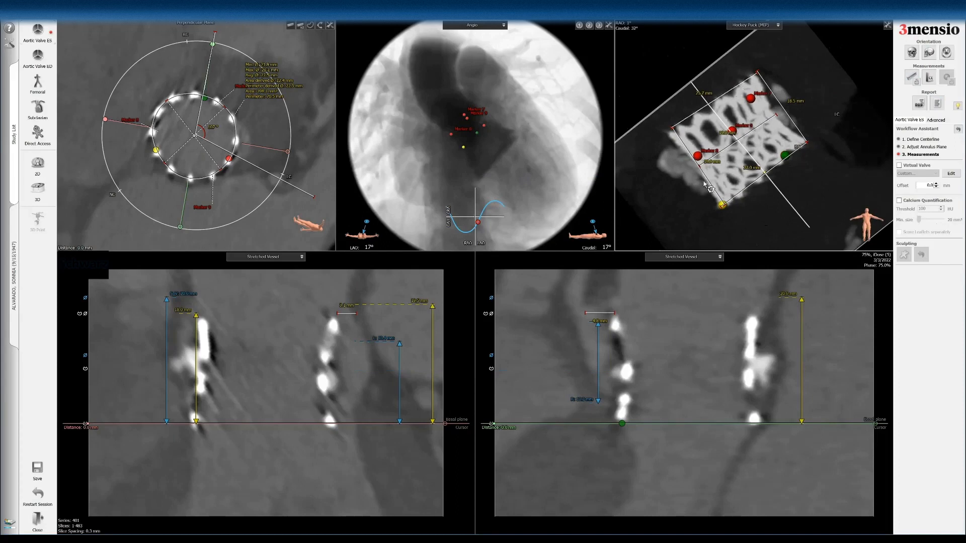
pyautogui.moveTo(672, 127); pyautogui.dragTo(681, 125)
pyautogui.moveTo(764, 85); pyautogui.dragTo(767, 99)
pyautogui.moveTo(802, 145); pyautogui.dragTo(805, 143)
pyautogui.moveTo(776, 114); pyautogui.dragTo(772, 117)
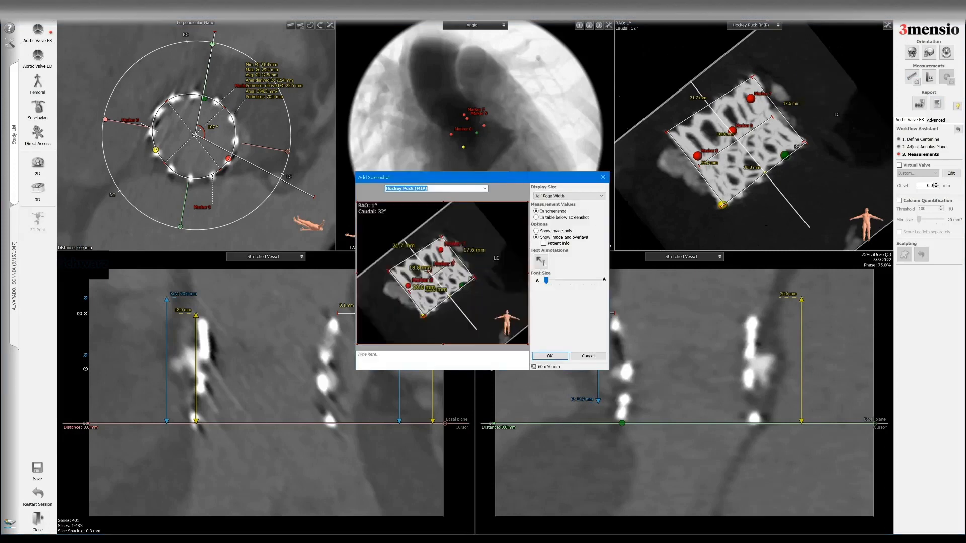
# Step: Move the distance labels clear of the frame in the new report screenshot and save it with the title 23S3 Frame RAO
pyautogui.moveTo(421, 270); pyautogui.dragTo(426, 328)
pyautogui.moveTo(432, 290); pyautogui.dragTo(400, 332)
pyautogui.moveTo(397, 246); pyautogui.dragTo(366, 274)
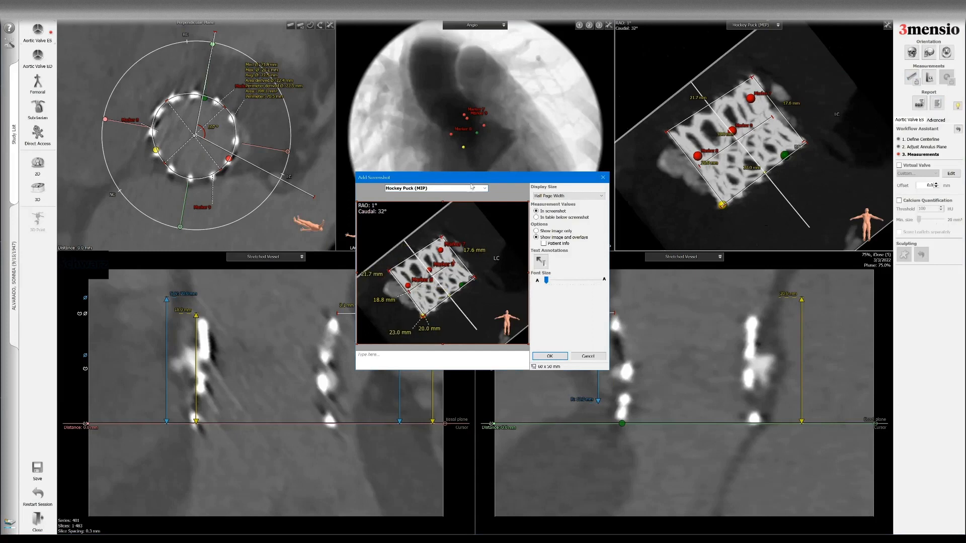
pyautogui.write('23S3 Frame RAO')
pyautogui.press('Return')
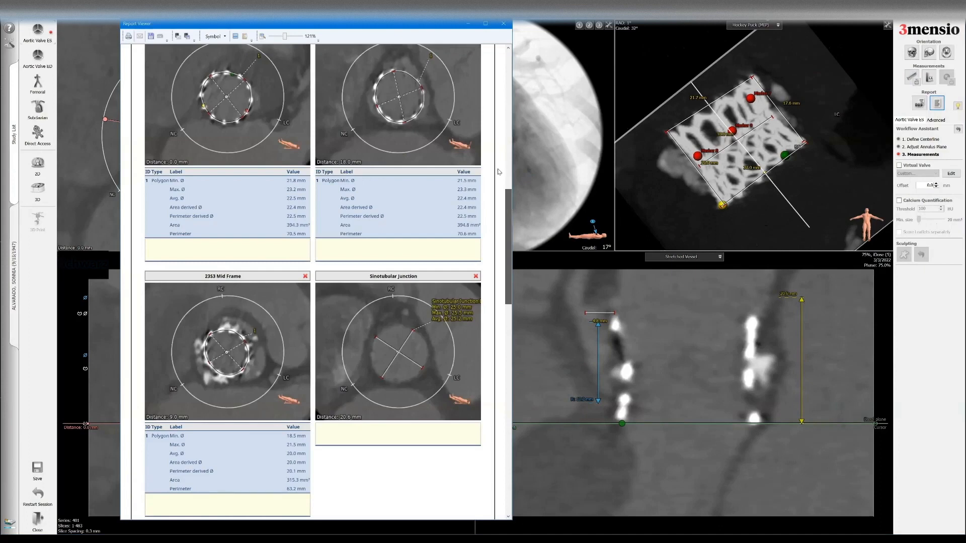
# Step: Reorder the report so the 23S3 Mid Frame image sits between the 23S3 Inflow and 23S3 Outflow images
pyautogui.scroll(4, 497, 189)
pyautogui.scroll(-1, 234, 382)
pyautogui.moveTo(234, 381); pyautogui.dragTo(448, 208)
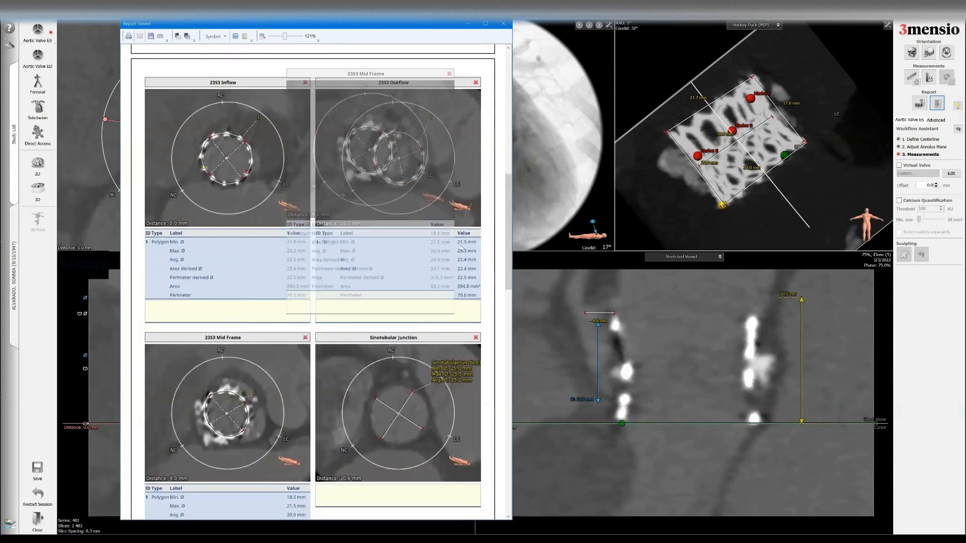
pyautogui.moveTo(460, 247); pyautogui.dragTo(459, 246)
# Step: Move the 23S3 Commisural Orientation to LM, RCA image so it directly follows the 23S3 Outflow image in the report
pyautogui.scroll(-4, 387, 171)
pyautogui.scroll(-3, 386, 171)
pyautogui.scroll(-4, 384, 408)
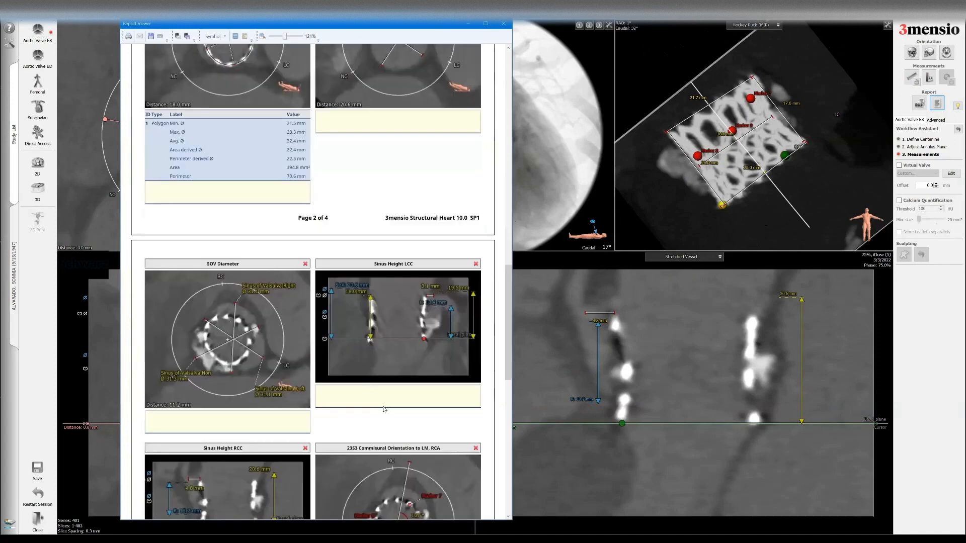
pyautogui.scroll(-2, 383, 409)
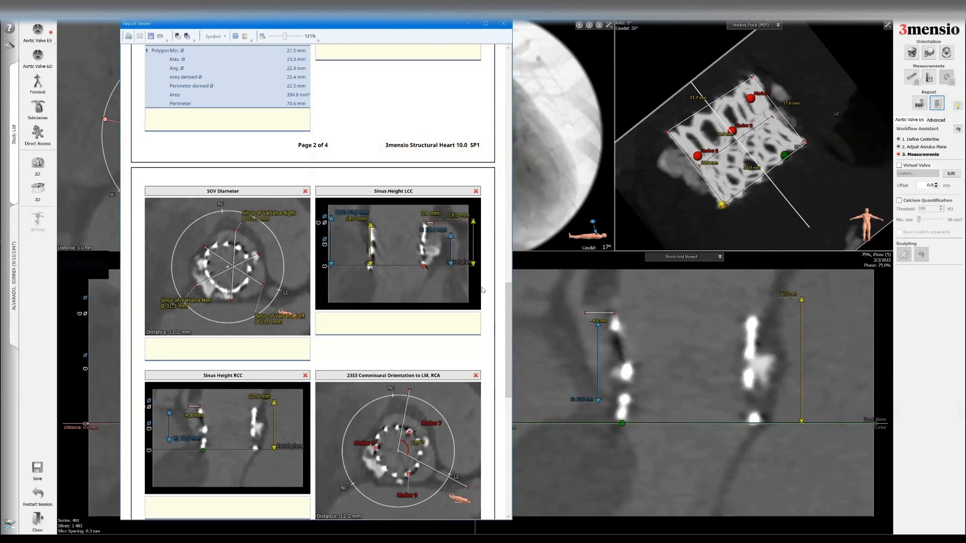
pyautogui.moveTo(345, 435); pyautogui.dragTo(508, 303)
# Step: Review the report's screenshots from the sinus heights through the frame views and back to the stent diameters, and close the report
pyautogui.scroll(-6, 501, 342)
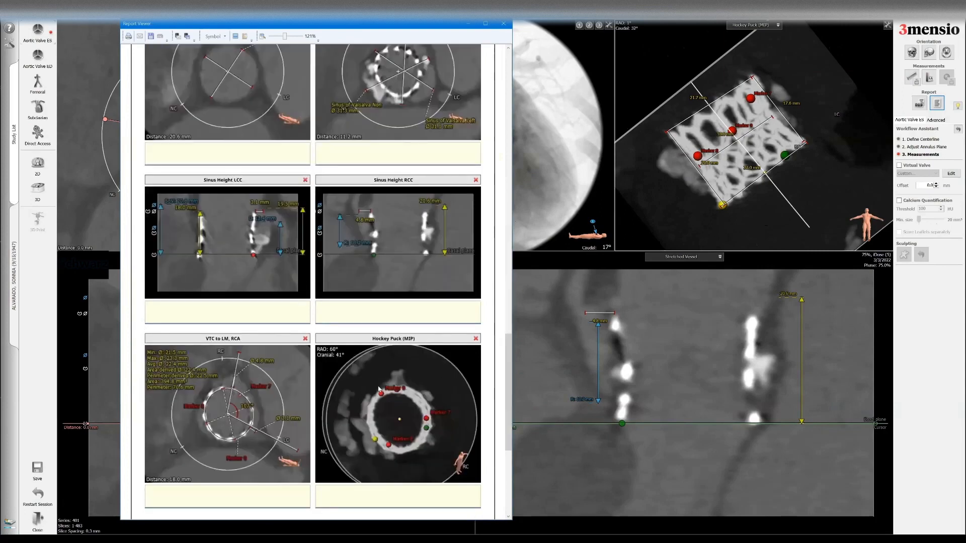
pyautogui.moveTo(506, 378); pyautogui.dragTo(511, 434)
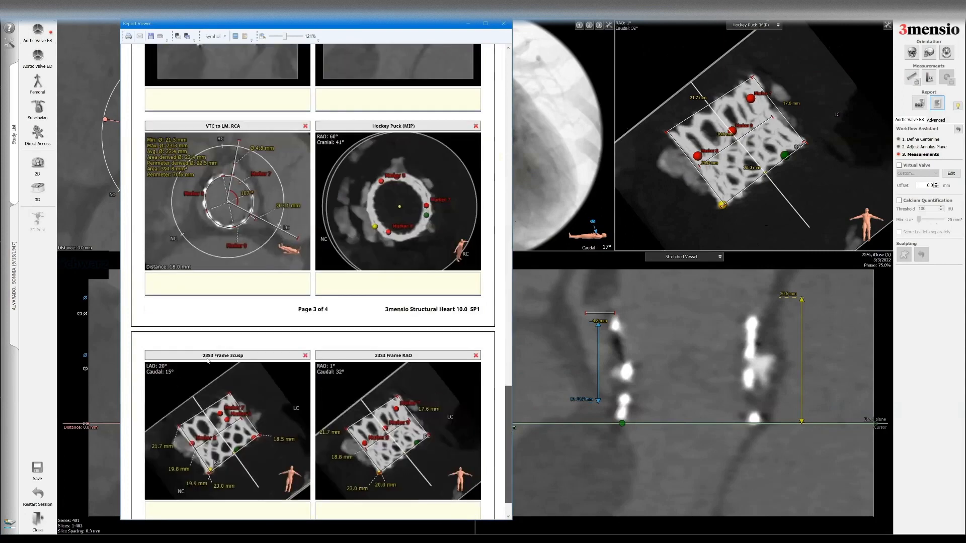
pyautogui.scroll(-1, 207, 360)
pyautogui.moveTo(508, 431); pyautogui.dragTo(505, 376)
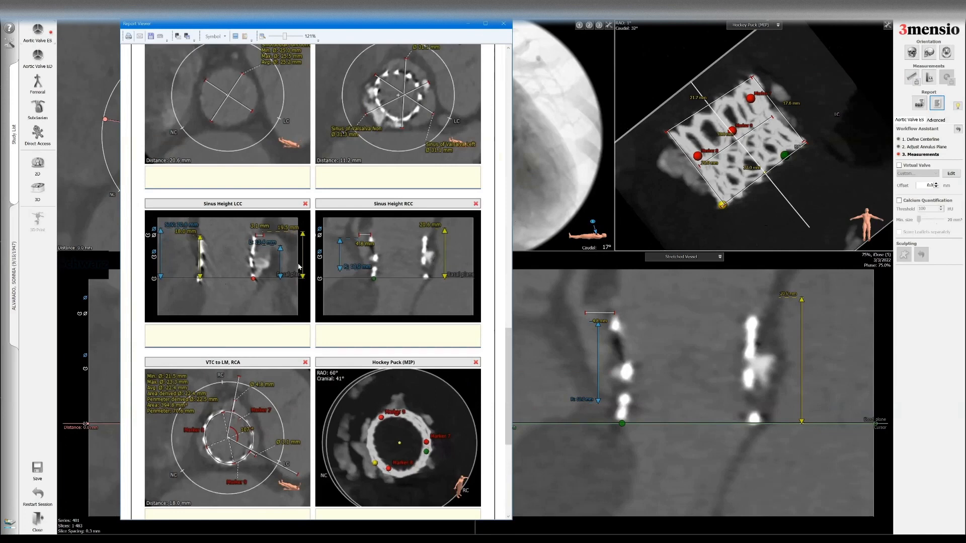
pyautogui.scroll(1, 507, 347)
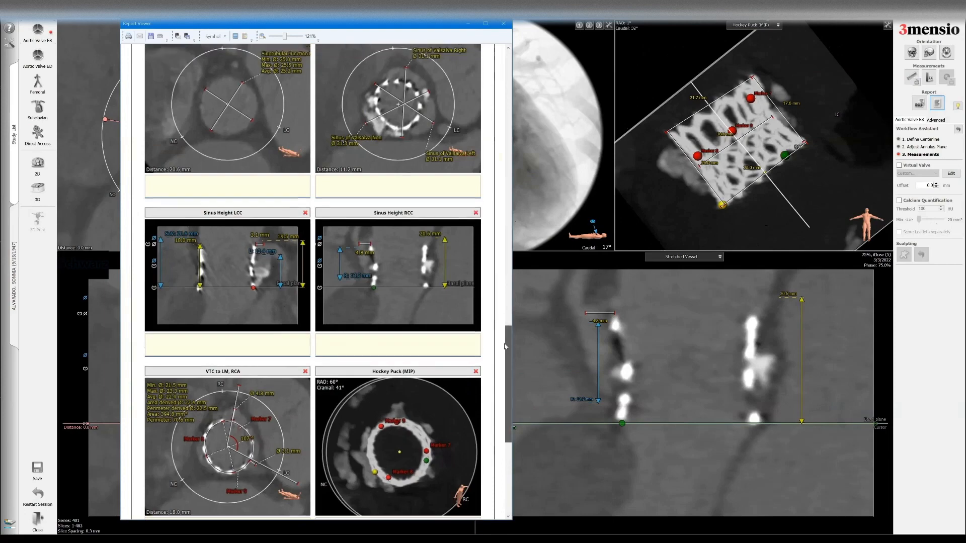
pyautogui.scroll(2, 506, 332)
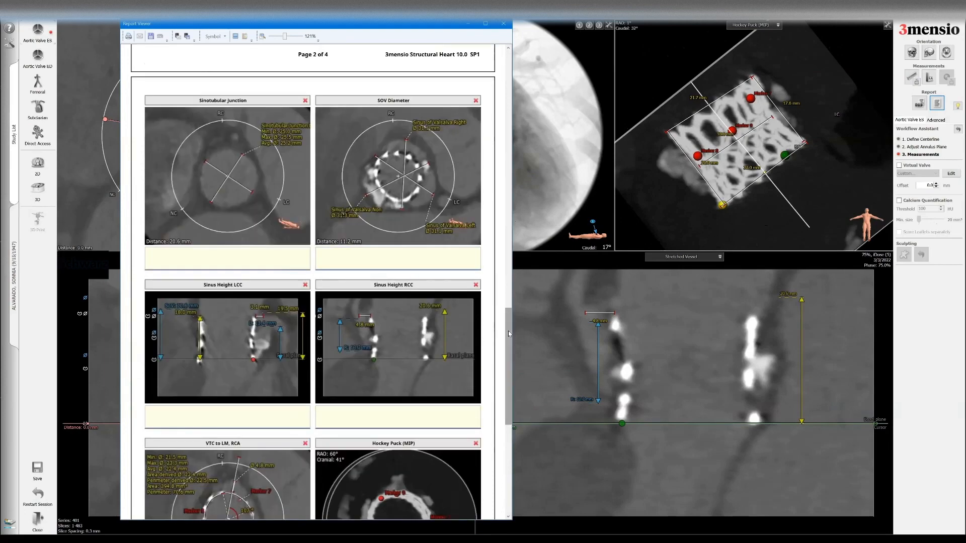
pyautogui.moveTo(505, 317); pyautogui.dragTo(513, 210)
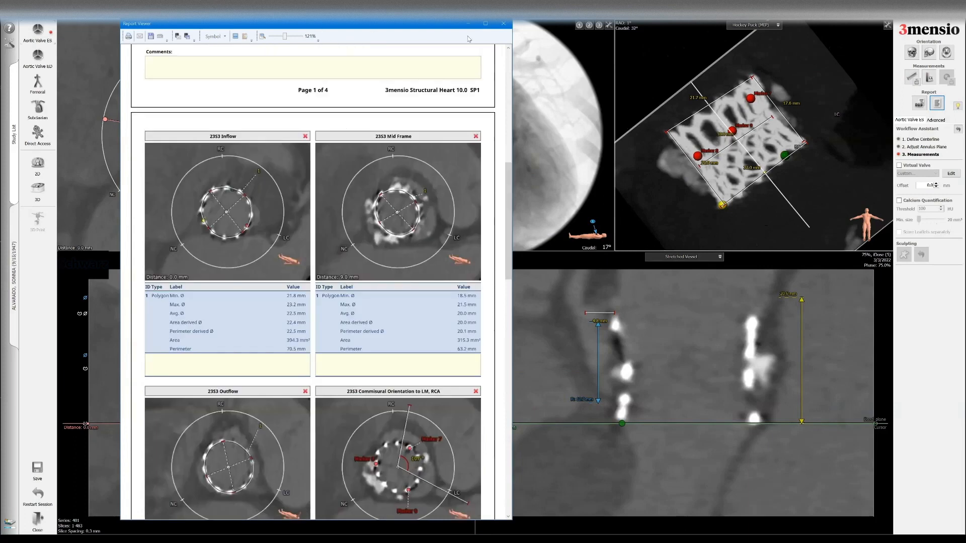
pyautogui.click(503, 23)
# Step: Save the current session under a new name beginning with GT 3Mensio AV
pyautogui.click(37, 466)
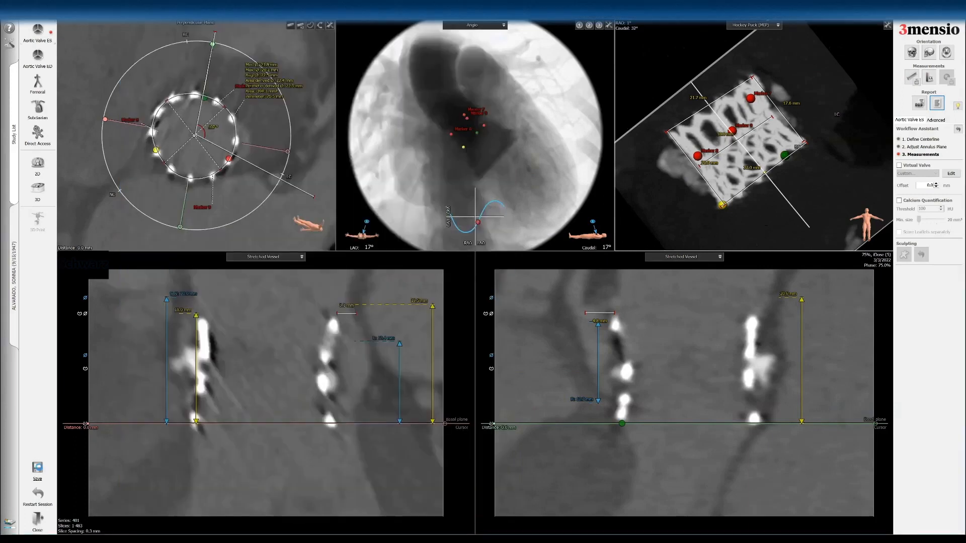
pyautogui.write('GT 3Mensio AV')
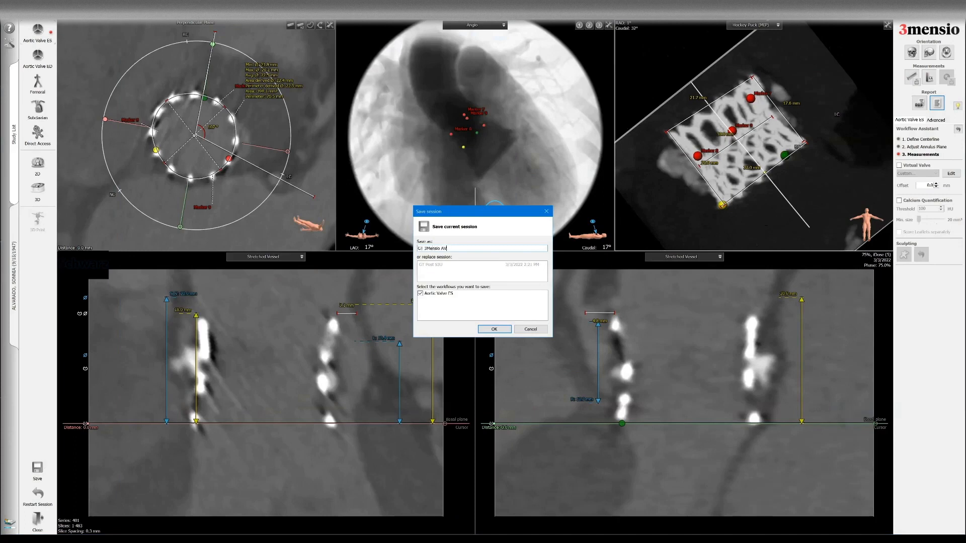
pyautogui.write('IVVIV')
pyautogui.press('Return')
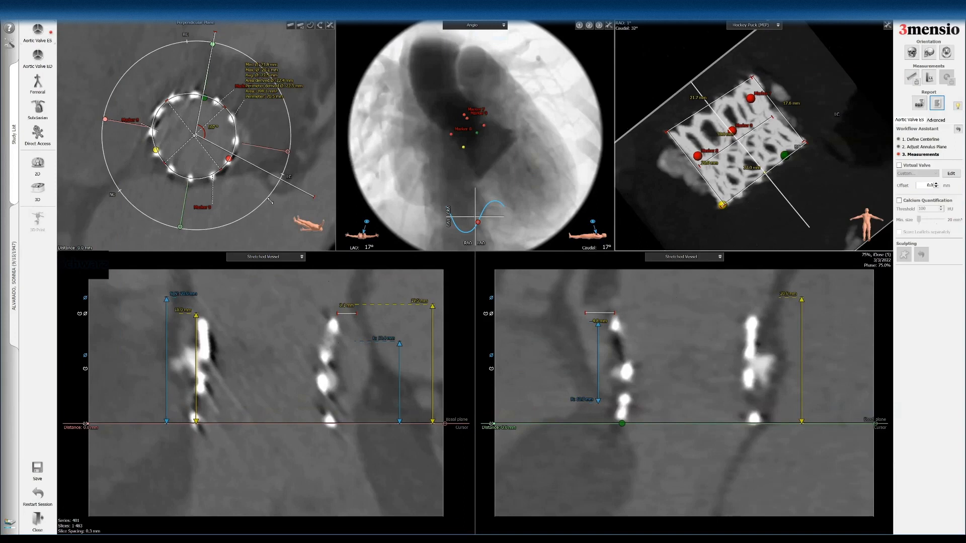
pyautogui.moveTo(273, 222)
pyautogui.mouseDown()
pyautogui.moveTo(266, 188)
pyautogui.moveTo(276, 217)
pyautogui.mouseUp()
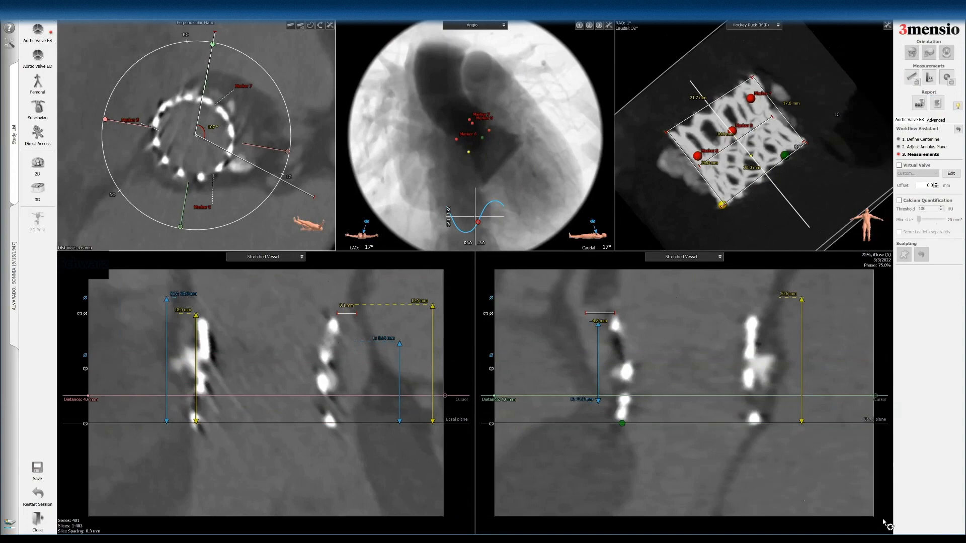